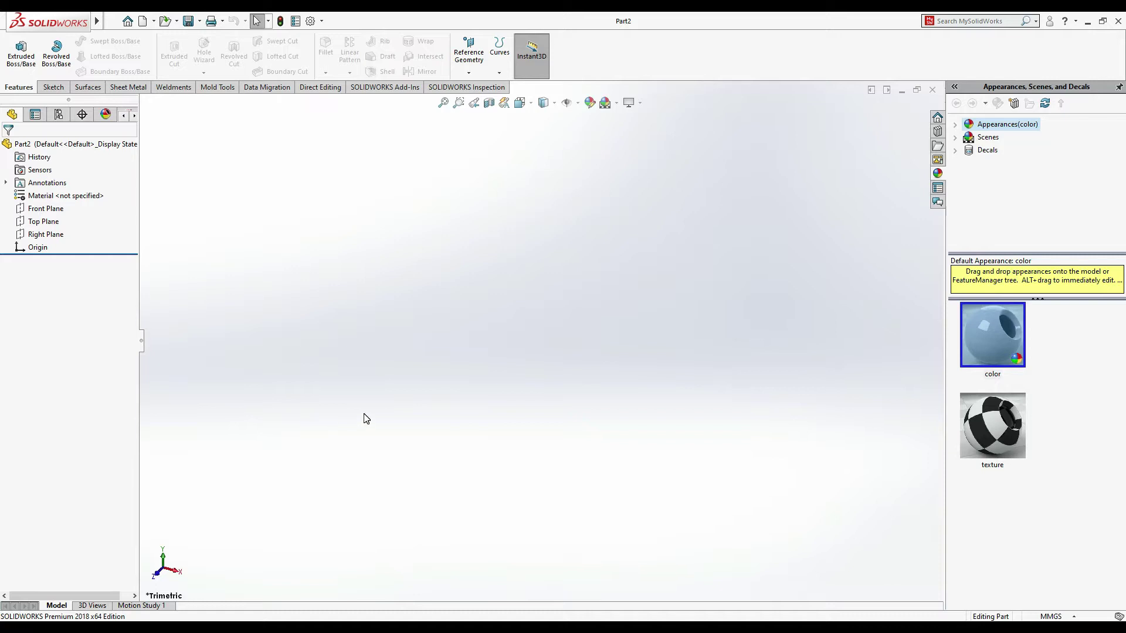
# Start a sketch on the Front Plane and highlight the stepped side profile of the Task 5 drawing in yellow in the PDF
pyautogui.click(46, 209)
pyautogui.click(55, 189)
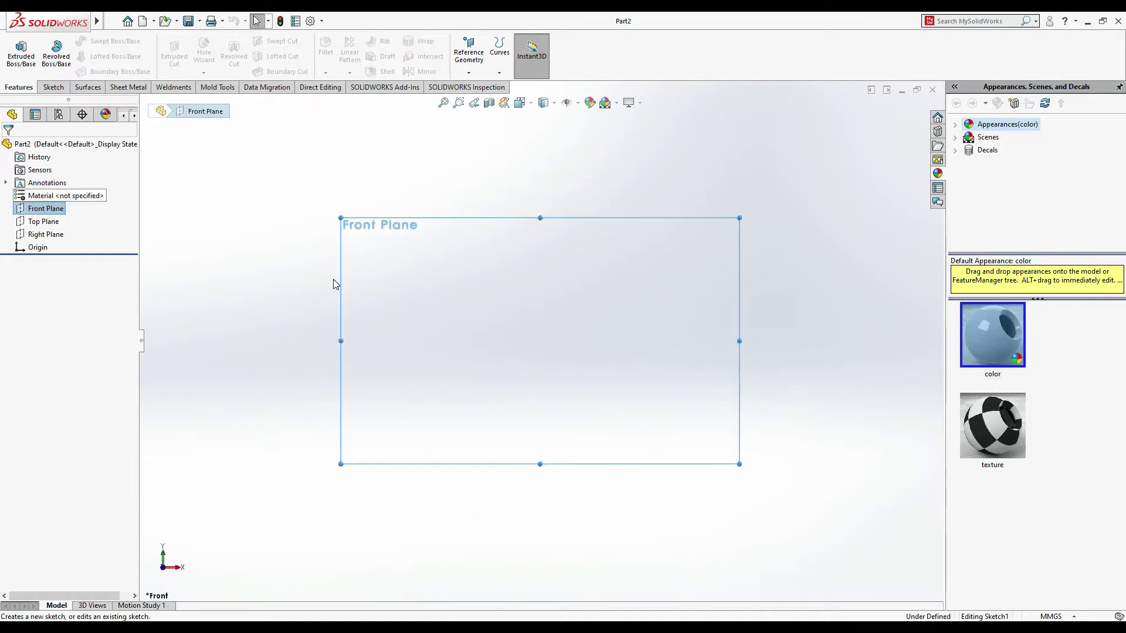
pyautogui.hotkey('alt', 'Tab')
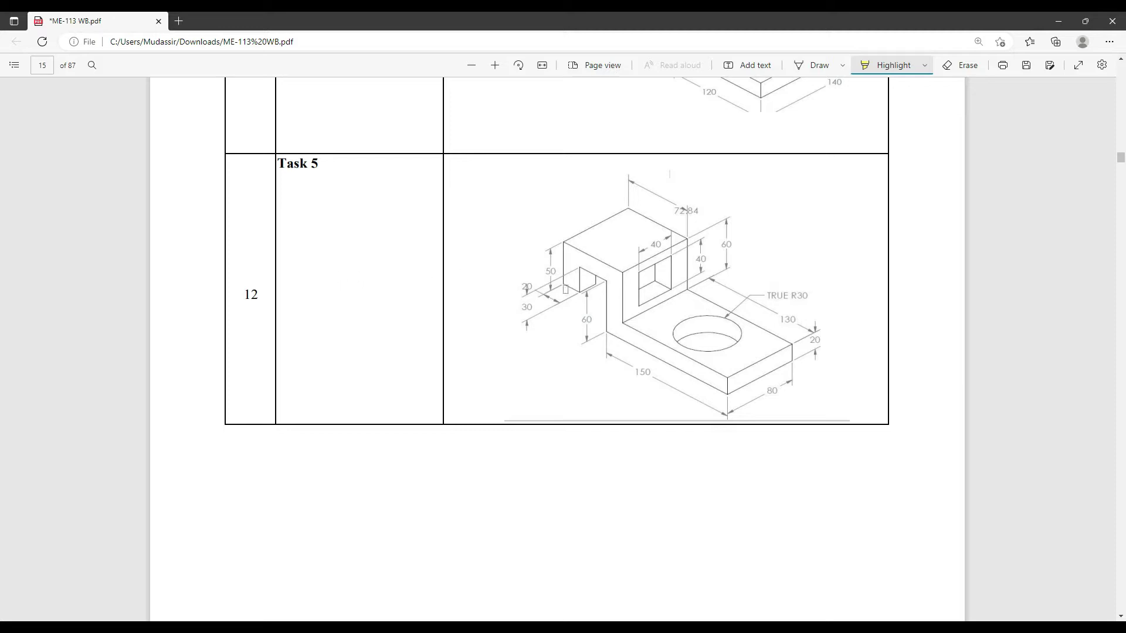
pyautogui.moveTo(569, 288)
pyautogui.mouseDown()
pyautogui.moveTo(568, 264)
pyautogui.moveTo(607, 273)
pyautogui.moveTo(621, 287)
pyautogui.moveTo(610, 325)
pyautogui.moveTo(725, 380)
pyautogui.mouseUp()
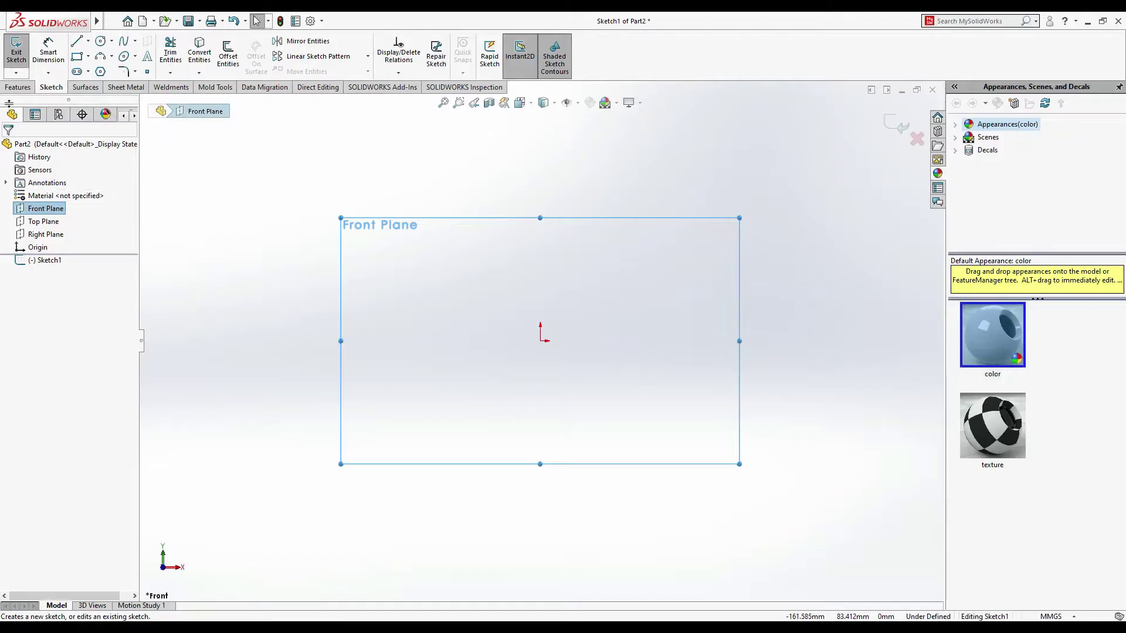
# Sketch the profile's outer lines from the origin: up, across, about 64 mm down, along the foot and about 12 mm down its end
pyautogui.click(75, 40)
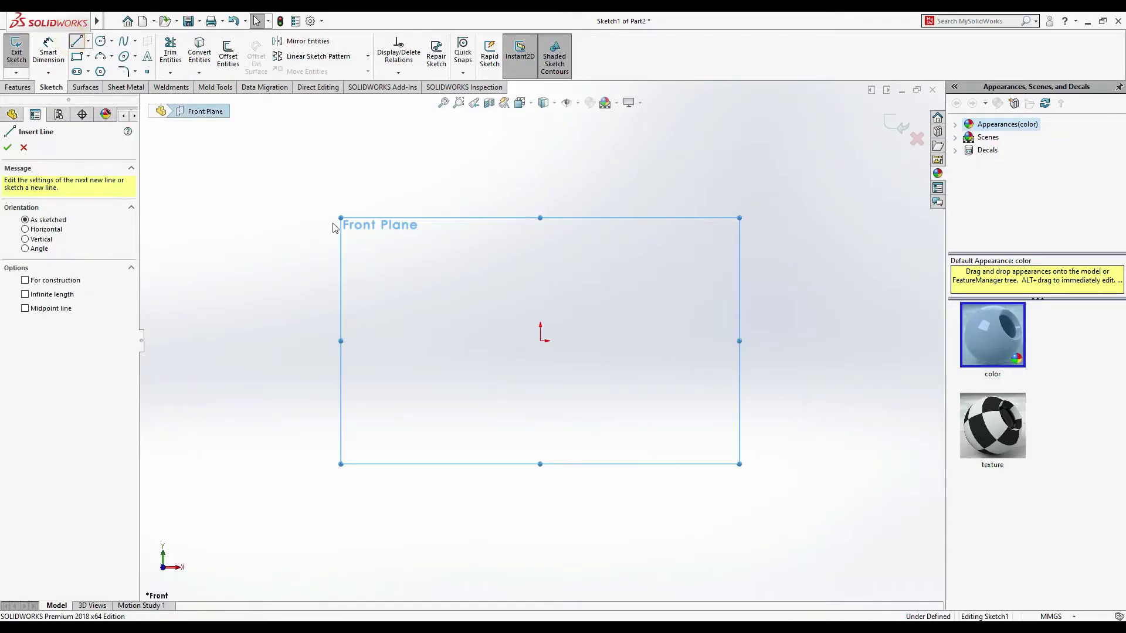
pyautogui.click(540, 341)
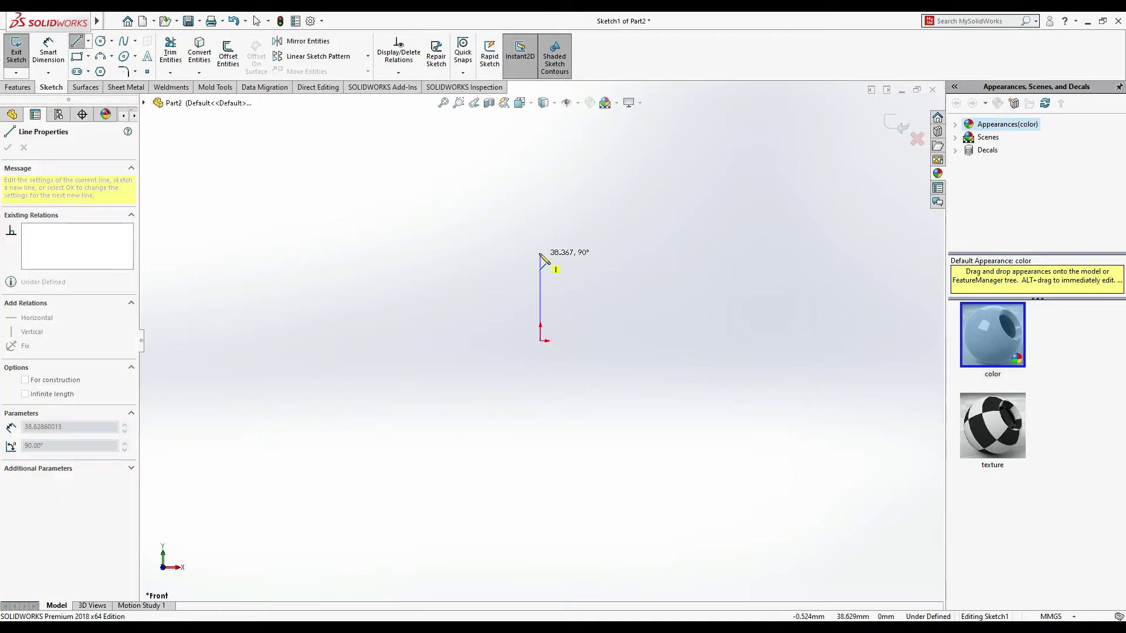
pyautogui.click(540, 239)
pyautogui.click(639, 239)
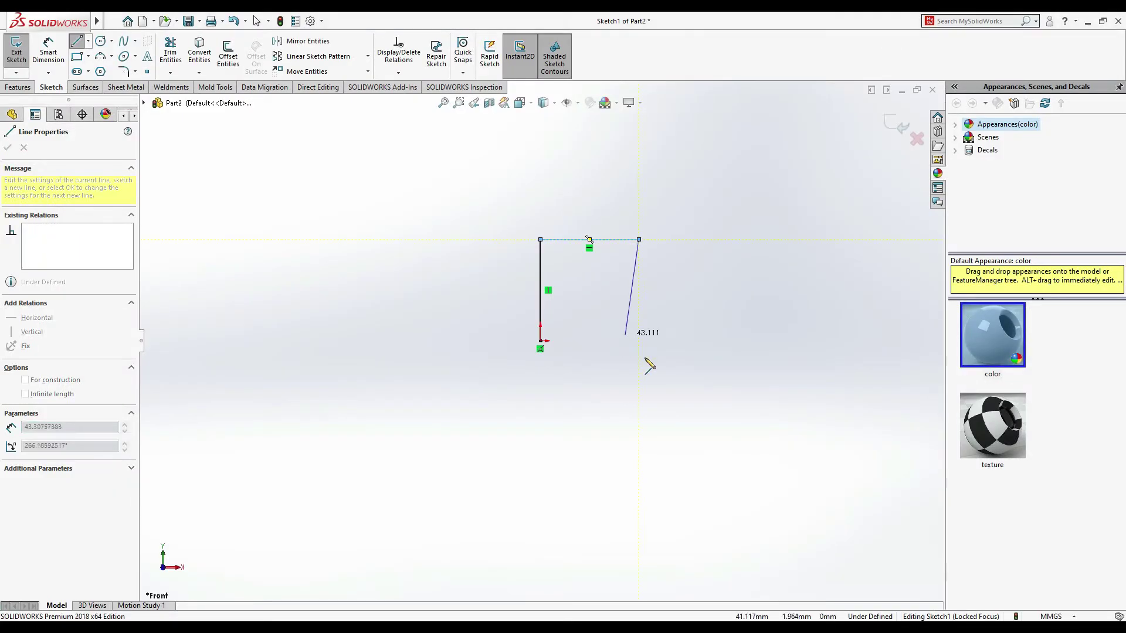
pyautogui.click(640, 383)
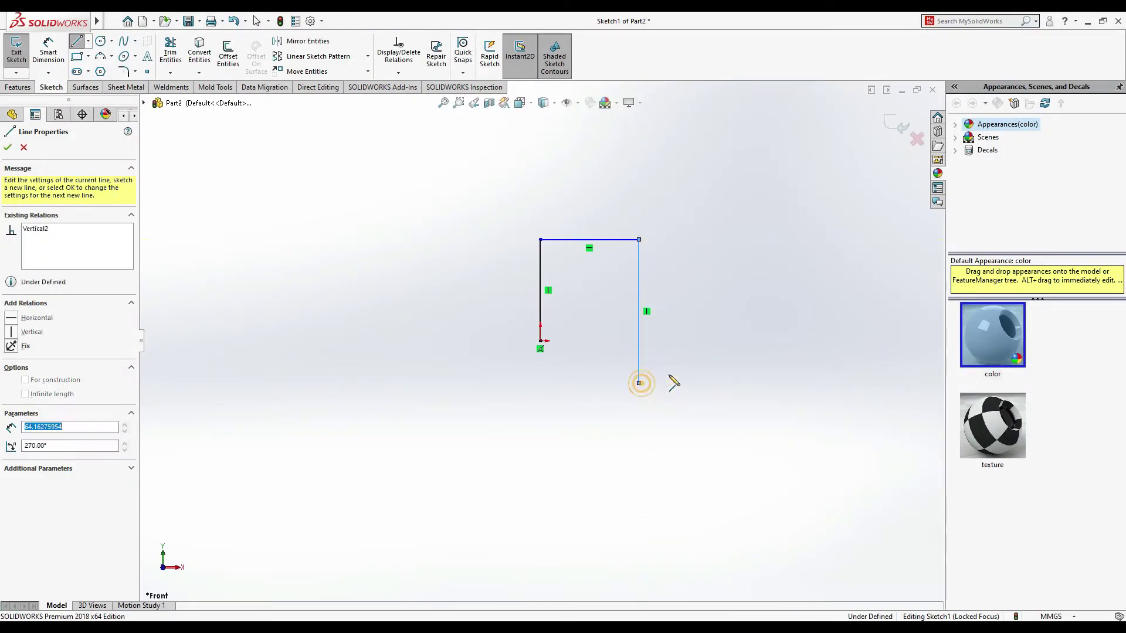
pyautogui.click(852, 383)
pyautogui.click(853, 395)
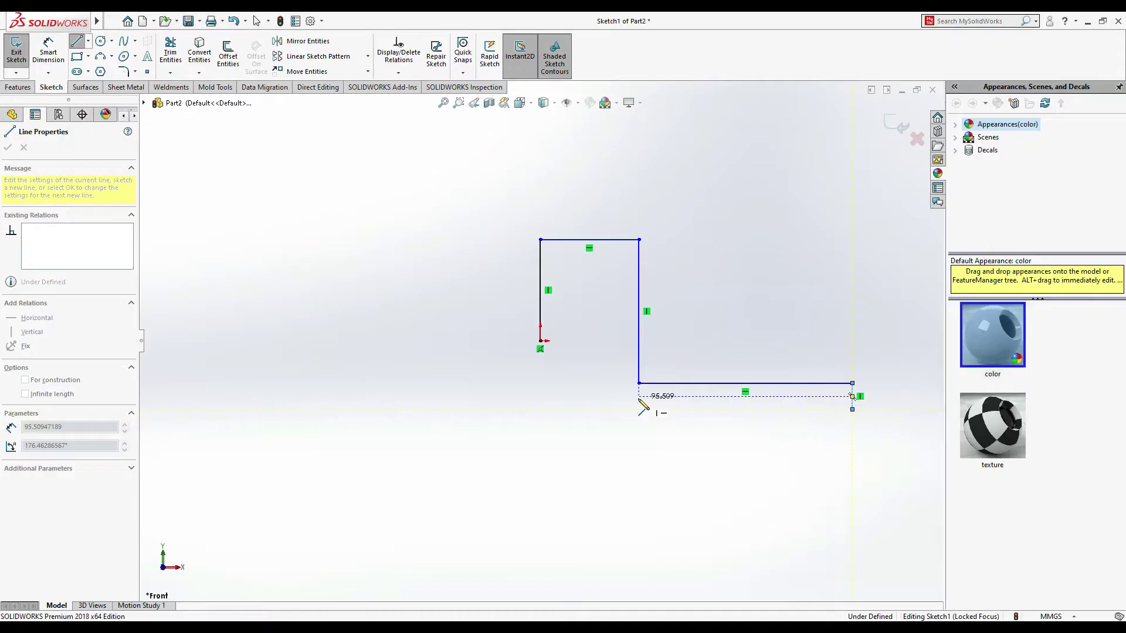
# Close the profile at the origin with the foot's bottom edge, the inner slot edges and a short hook end about 11 mm wide
pyautogui.click(615, 410)
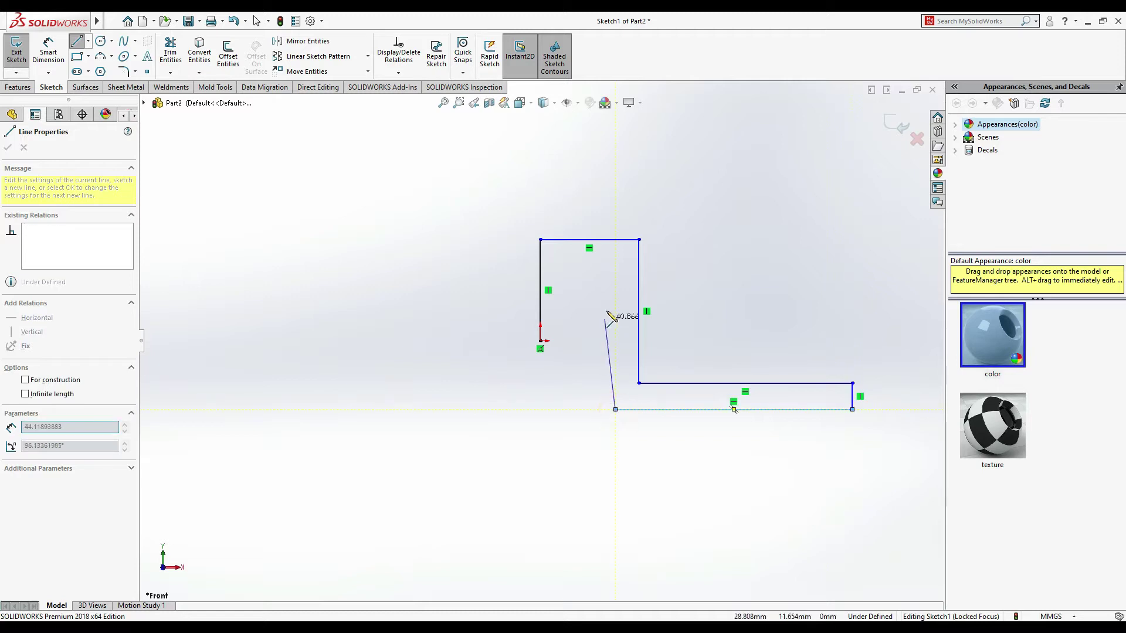
pyautogui.click(615, 282)
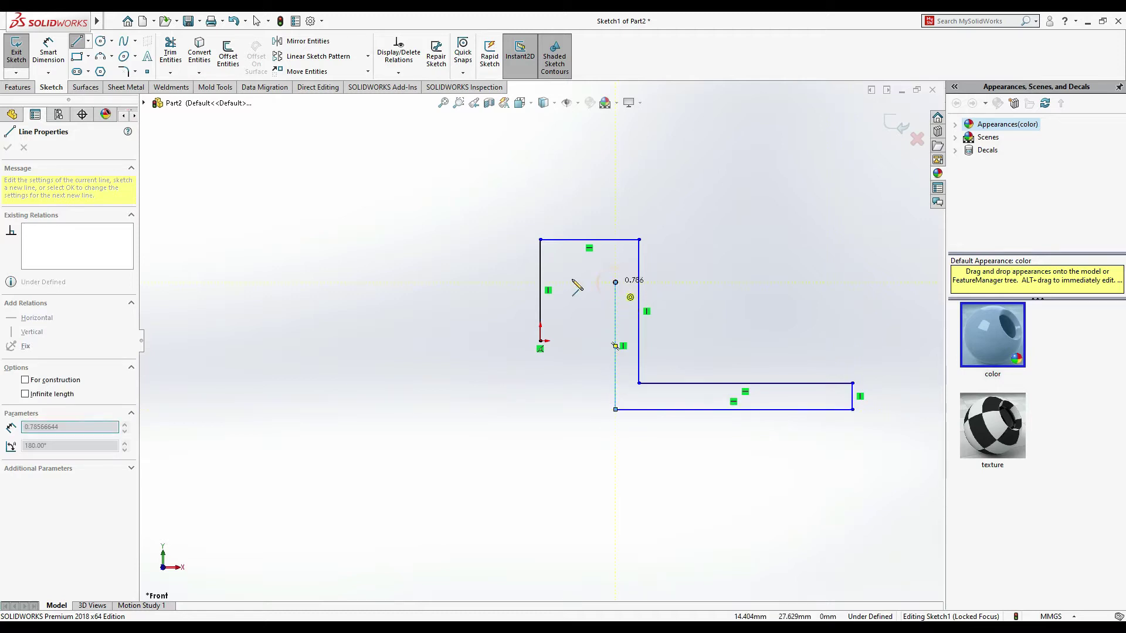
pyautogui.click(564, 282)
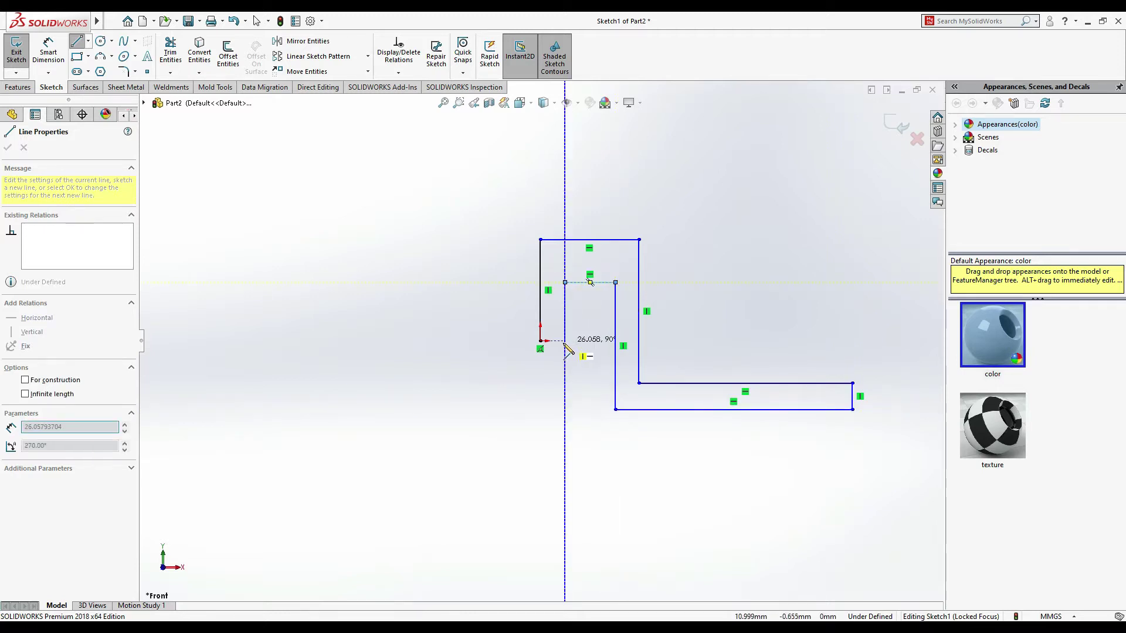
pyautogui.click(564, 311)
pyautogui.click(540, 341)
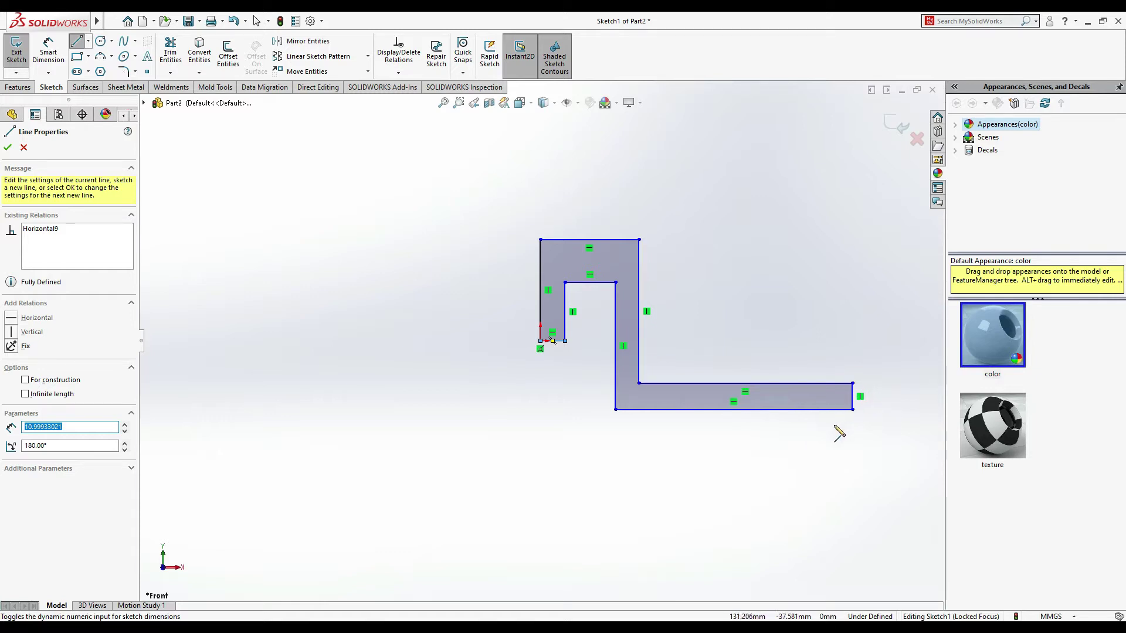
pyautogui.click(24, 148)
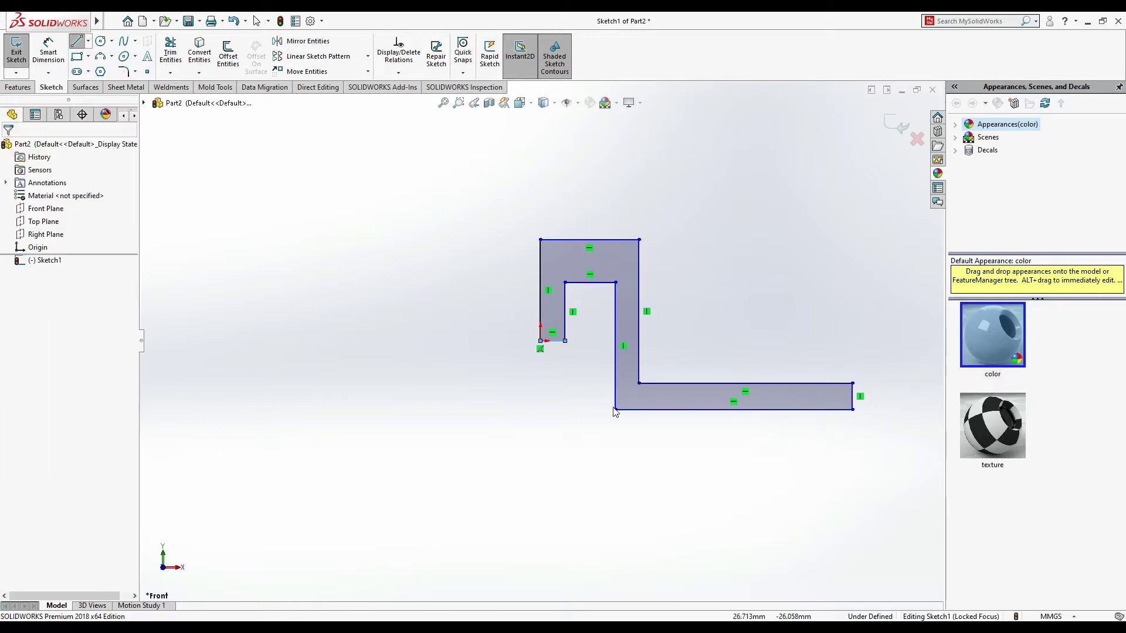
# Add an Equal relation between the foot's short vertical end line and the hook's short bottom line
pyautogui.click(852, 405)
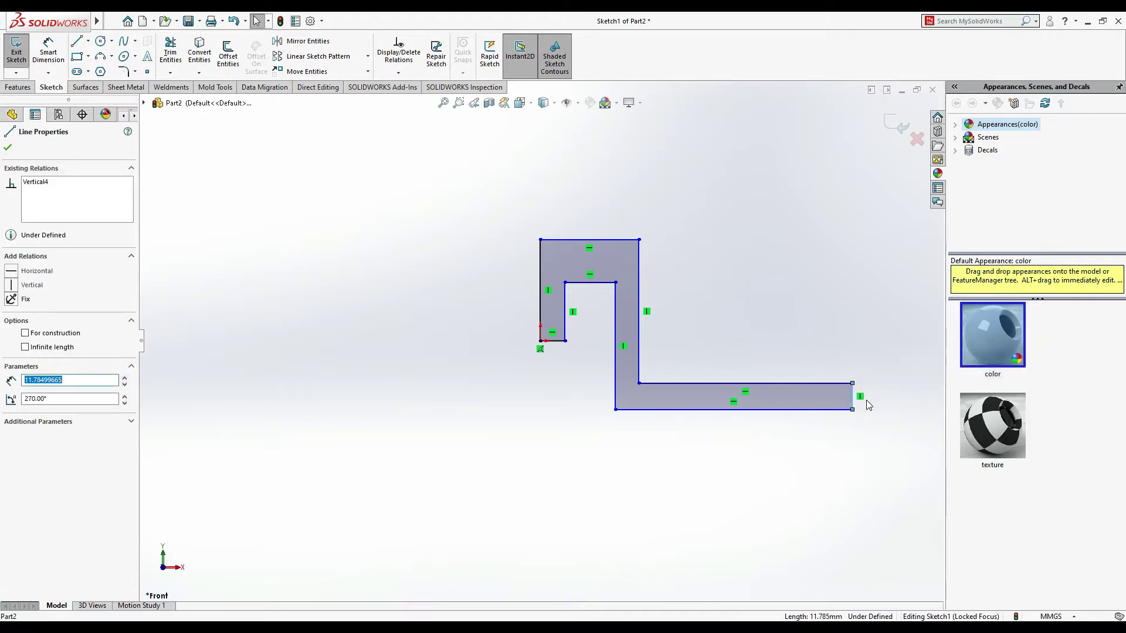
pyautogui.keyDown('ctrl'); pyautogui.click(553, 340); pyautogui.keyUp('ctrl')
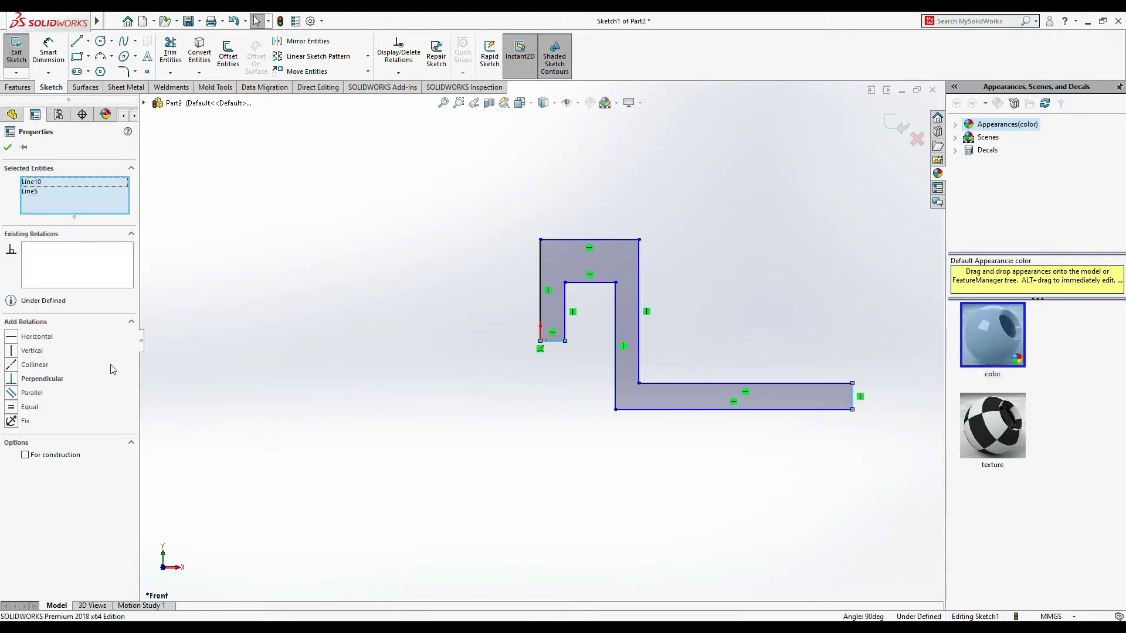
pyautogui.click(26, 408)
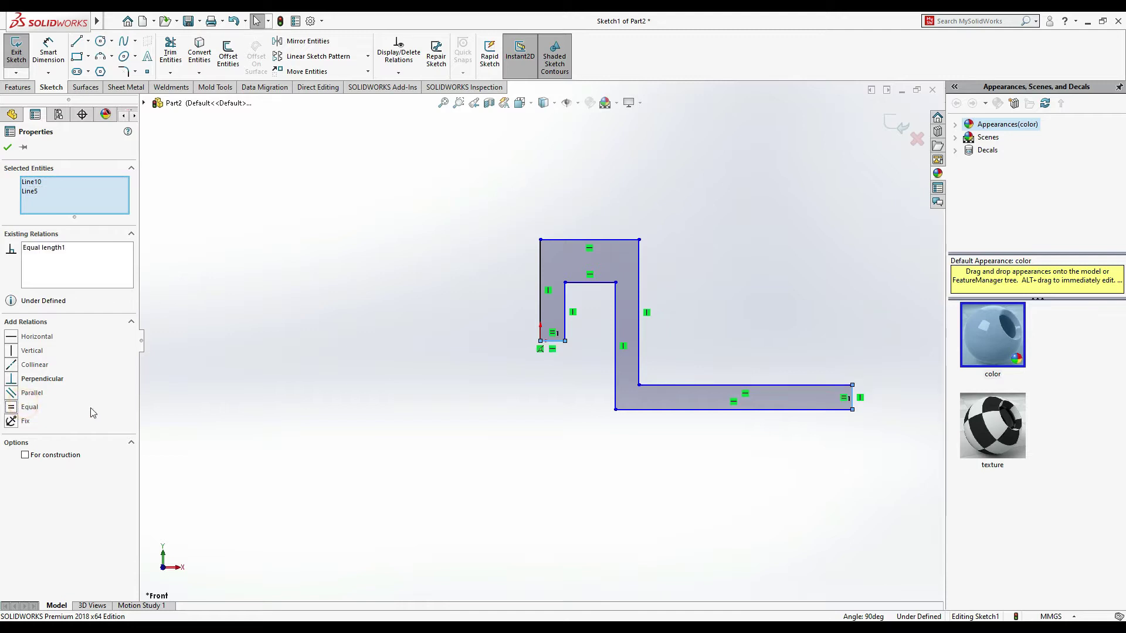
pyautogui.click(297, 413)
# Switch to the PDF, set the highlighter colour to green and make a short mark beside the Task 5 drawing
pyautogui.moveTo(47, 31)
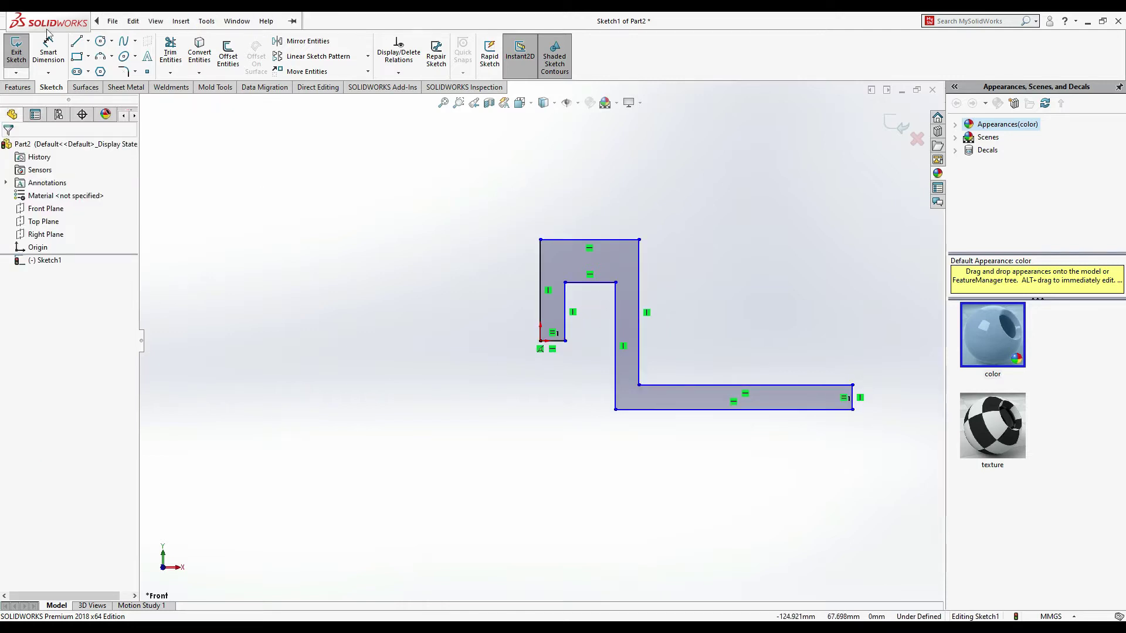
pyautogui.hotkey('alt', 'Tab')
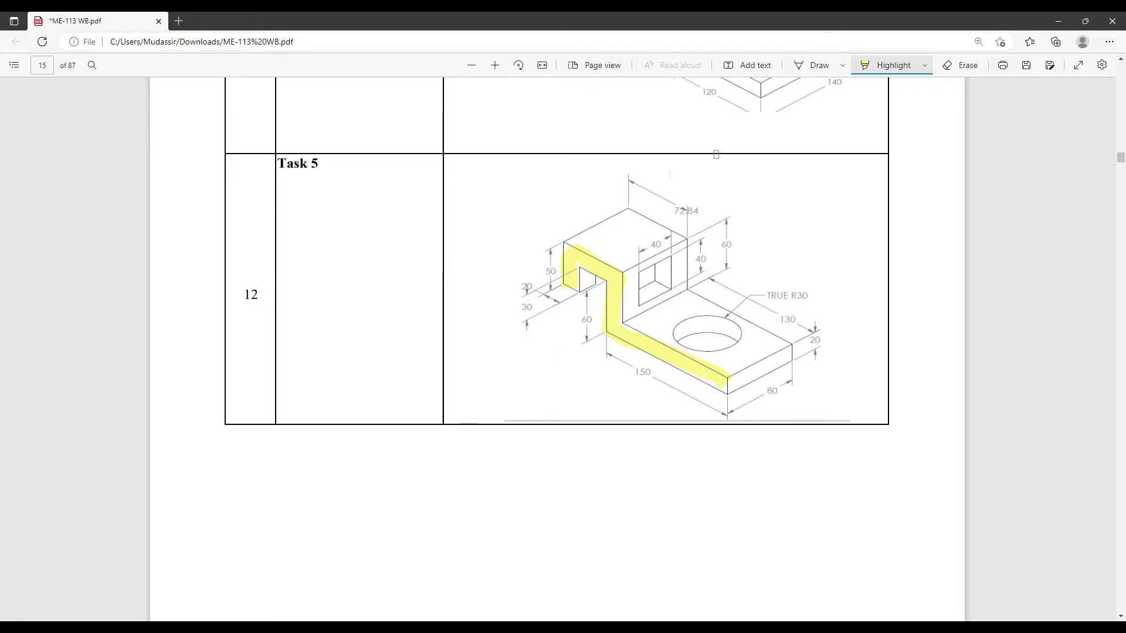
pyautogui.click(925, 65)
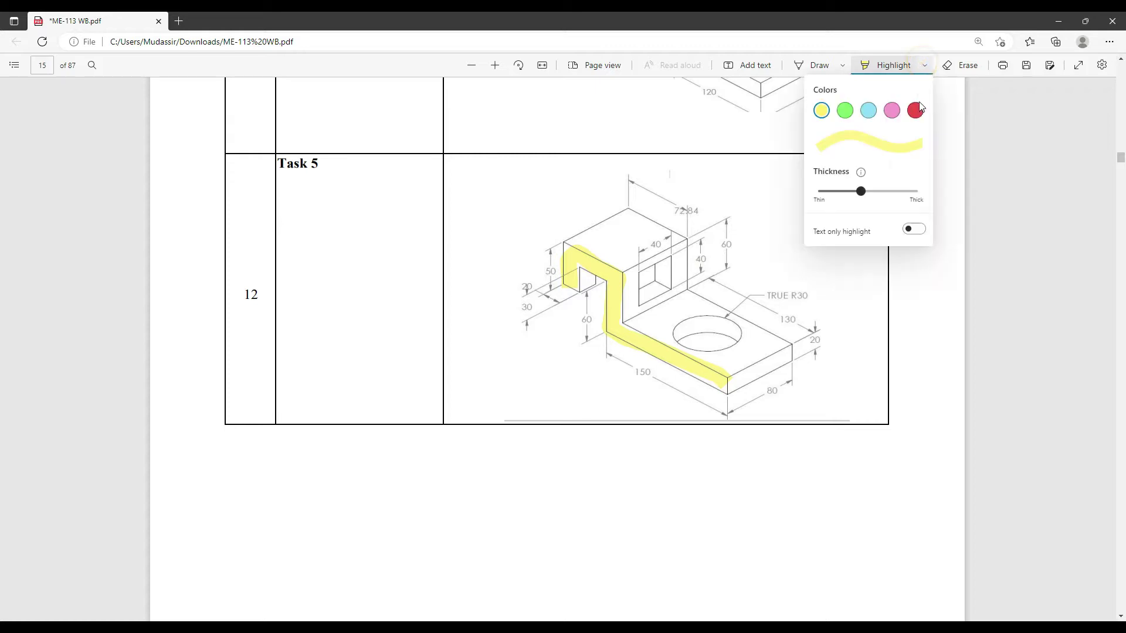
pyautogui.click(845, 111)
pyautogui.moveTo(926, 271); pyautogui.dragTo(927, 286)
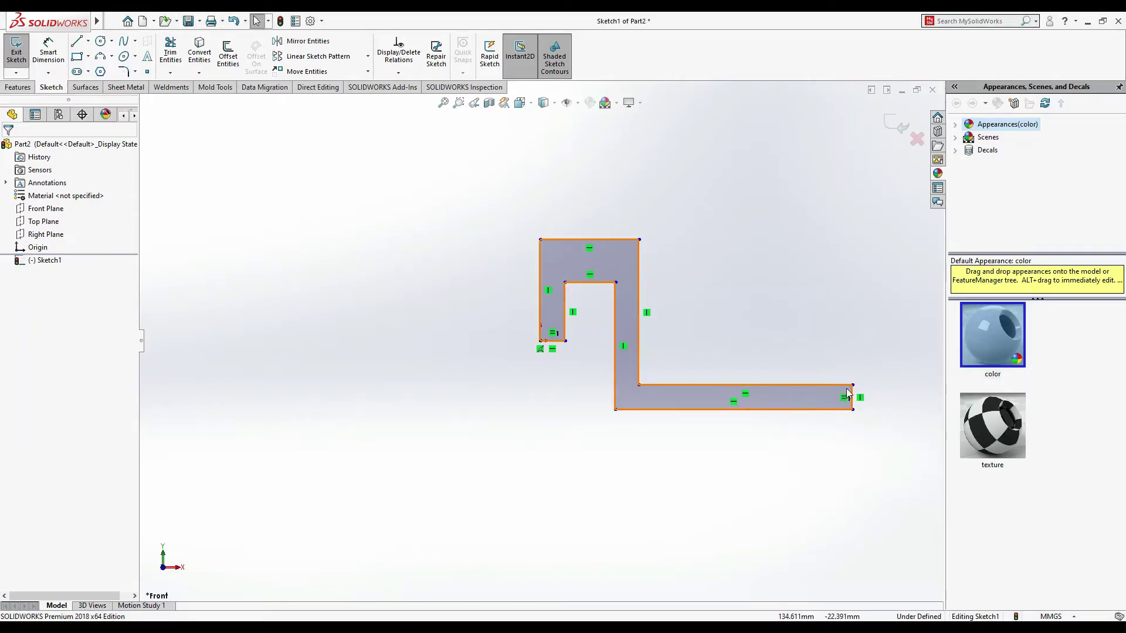
# Back in SOLIDWORKS, dimension the foot's short vertical end line to 20 mm
pyautogui.click(854, 397)
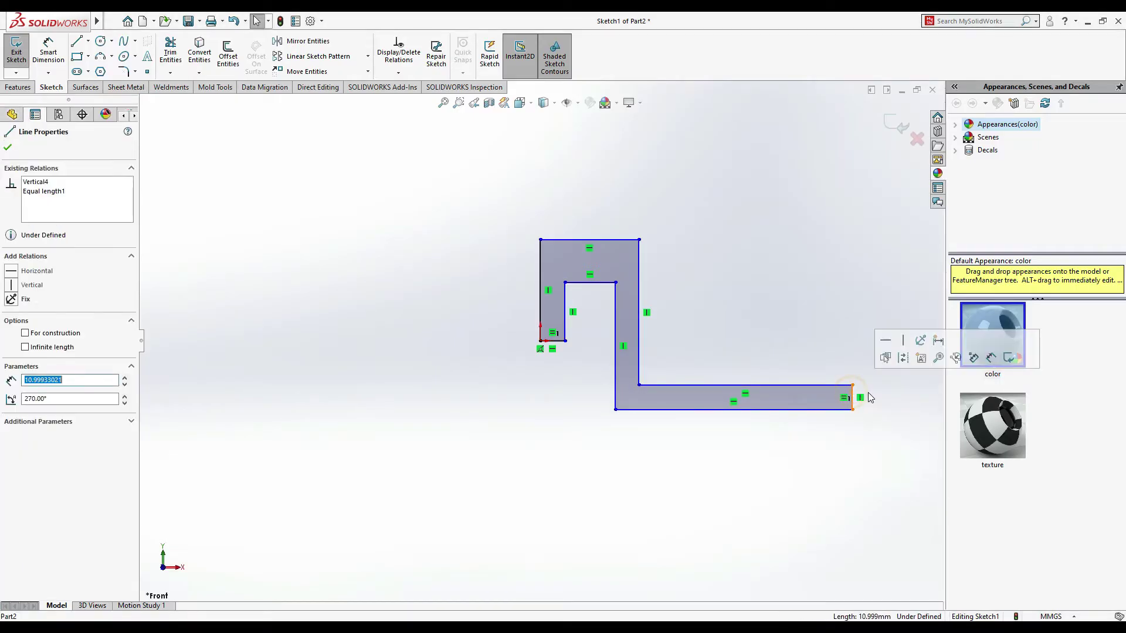
pyautogui.click(48, 53)
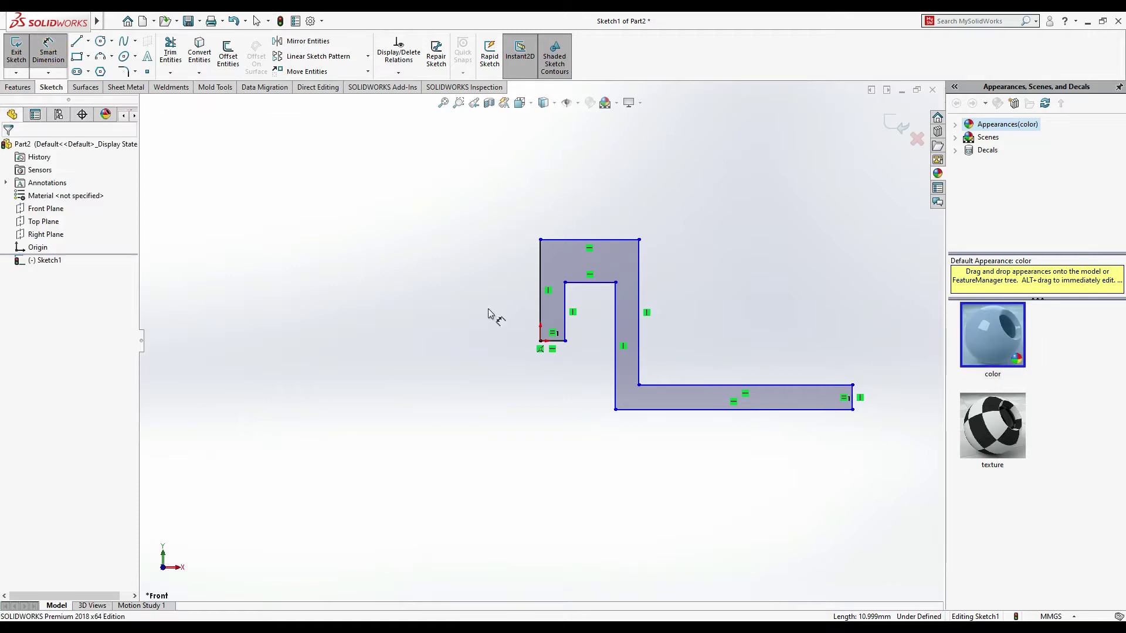
pyautogui.click(854, 399)
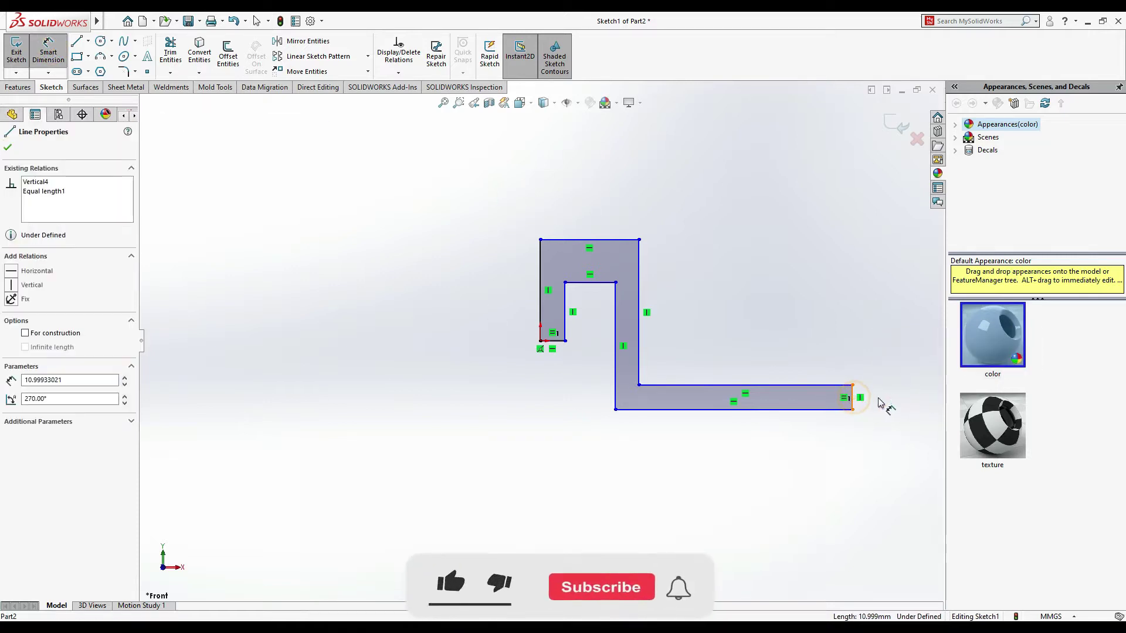
pyautogui.click(885, 427)
pyautogui.write('20')
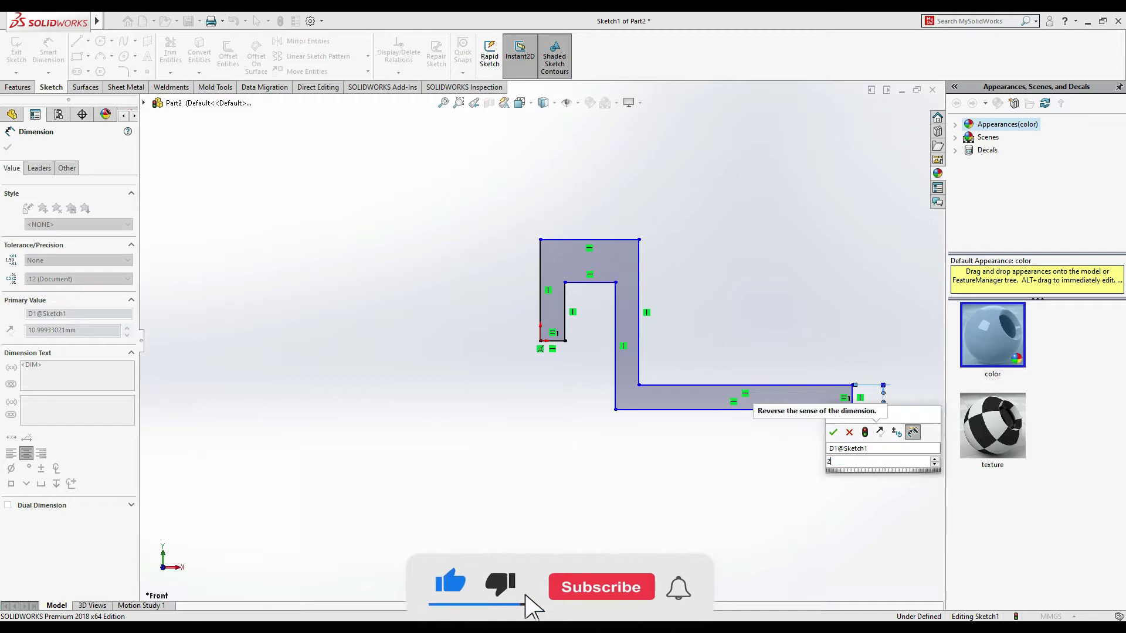
pyautogui.press('Return')
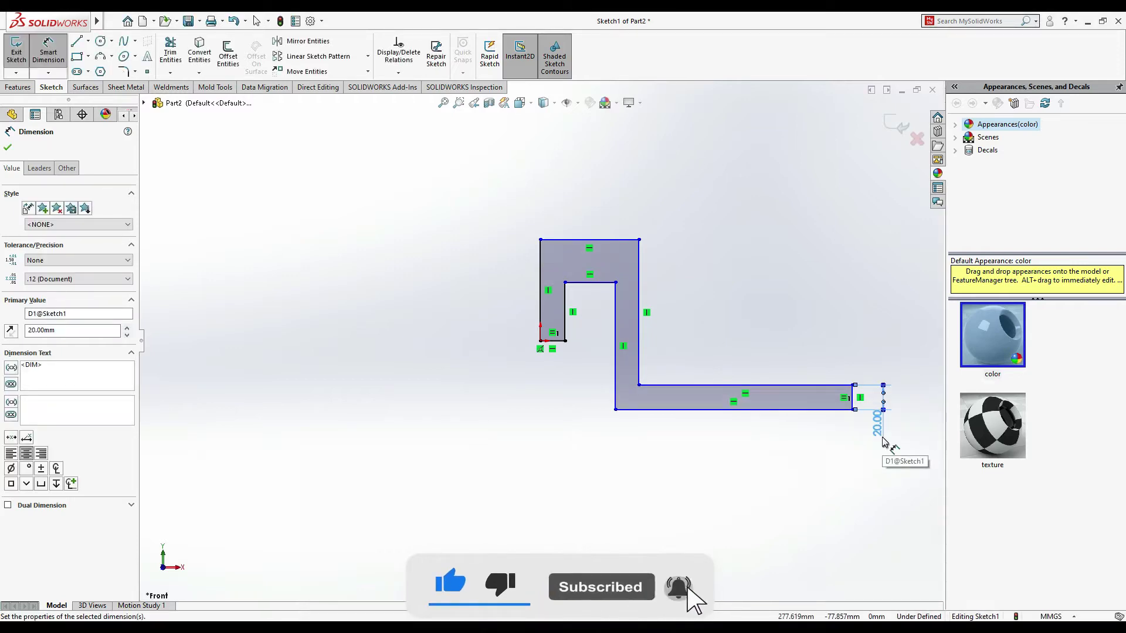
# Check the foot length in the PDF drawing and dimension the foot's bottom line to 150 mm in the sketch
pyautogui.hotkey('alt', 'Tab')
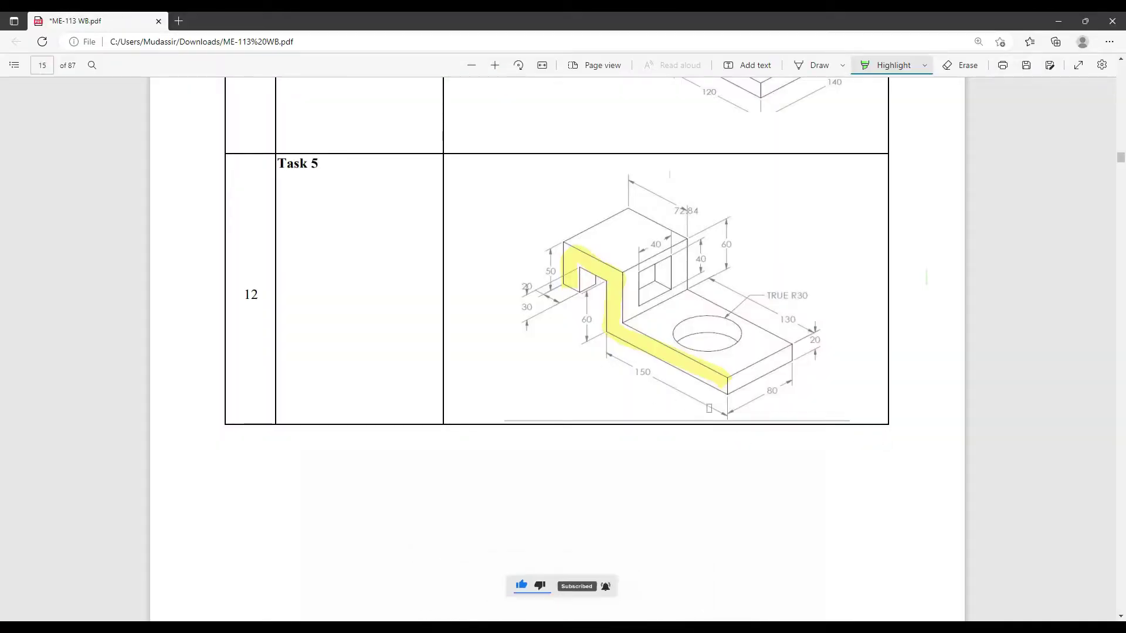
pyautogui.hotkey('alt', 'Tab')
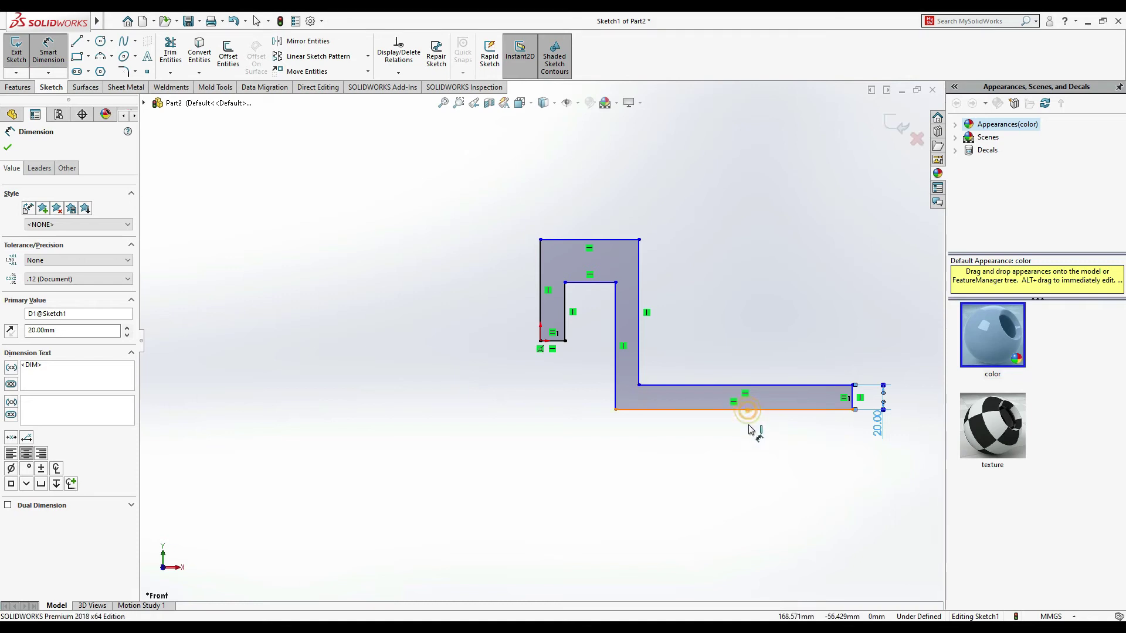
pyautogui.click(746, 412)
pyautogui.click(750, 448)
pyautogui.write('150')
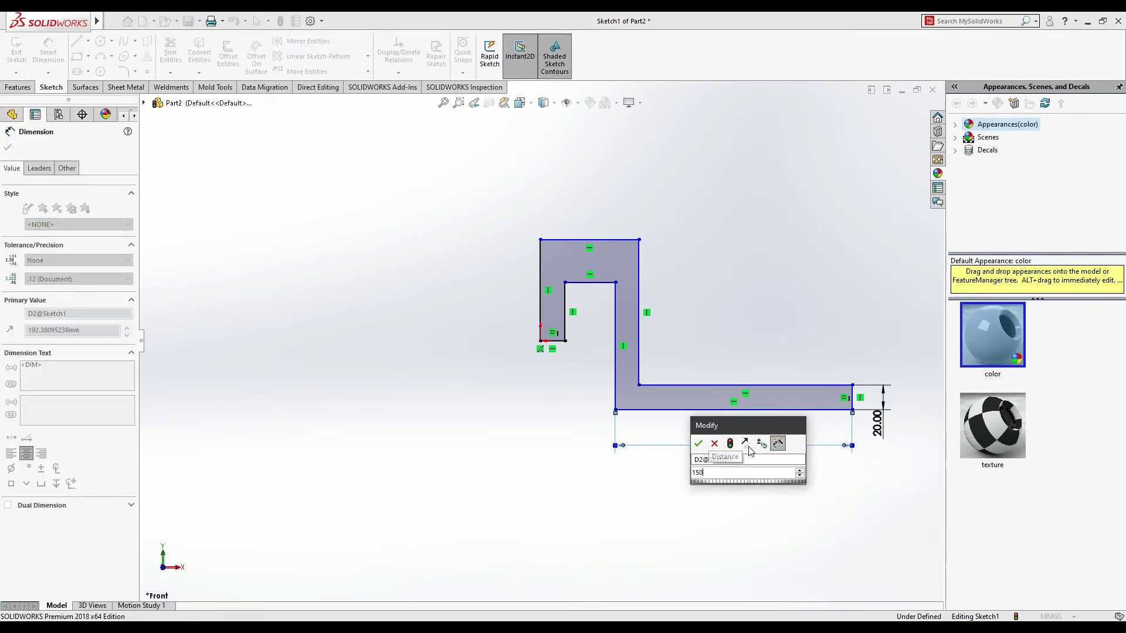
pyautogui.press('Return')
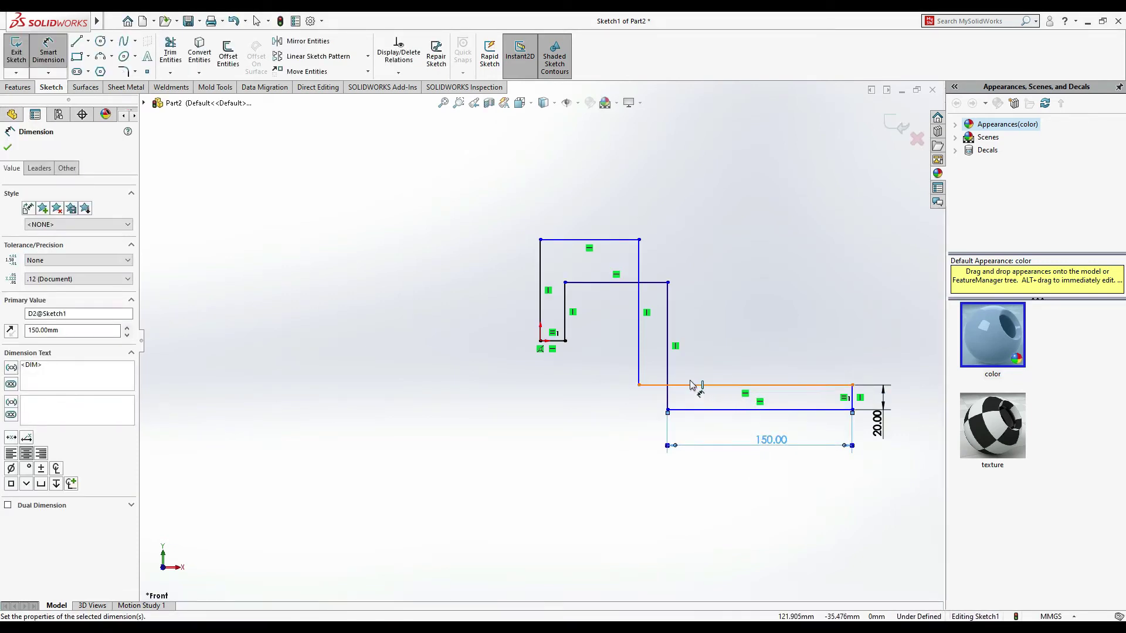
# Move the corner between foot and wall outward to uncross the profile, and dimension the vertical wall's thickness to 20 mm
pyautogui.press('Escape')
pyautogui.moveTo(640, 386); pyautogui.dragTo(697, 378)
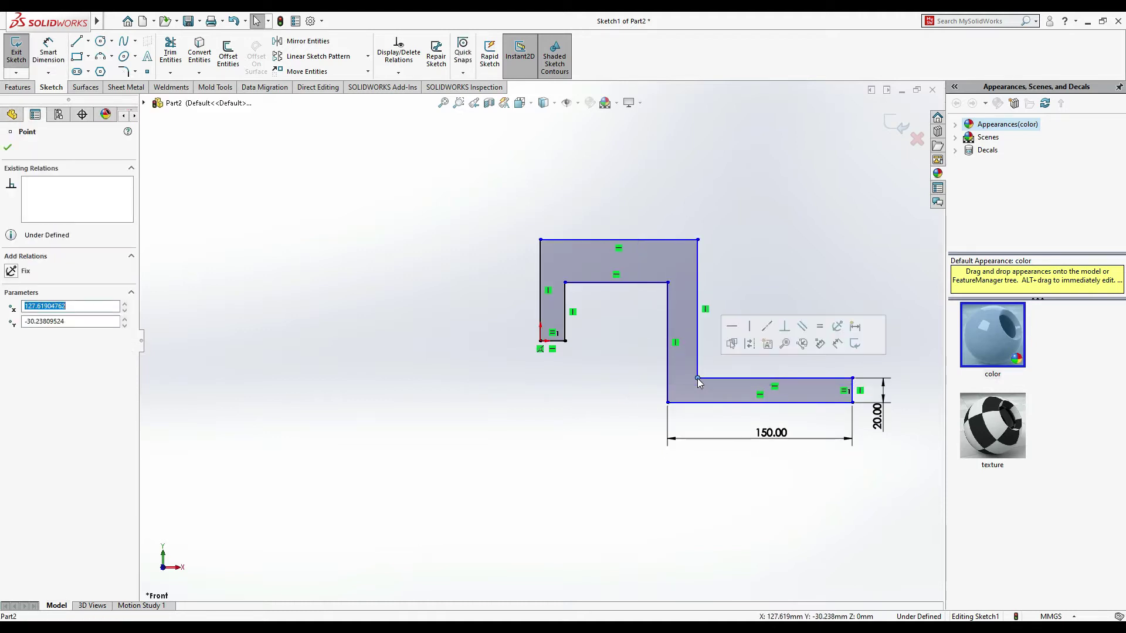
pyautogui.click(48, 56)
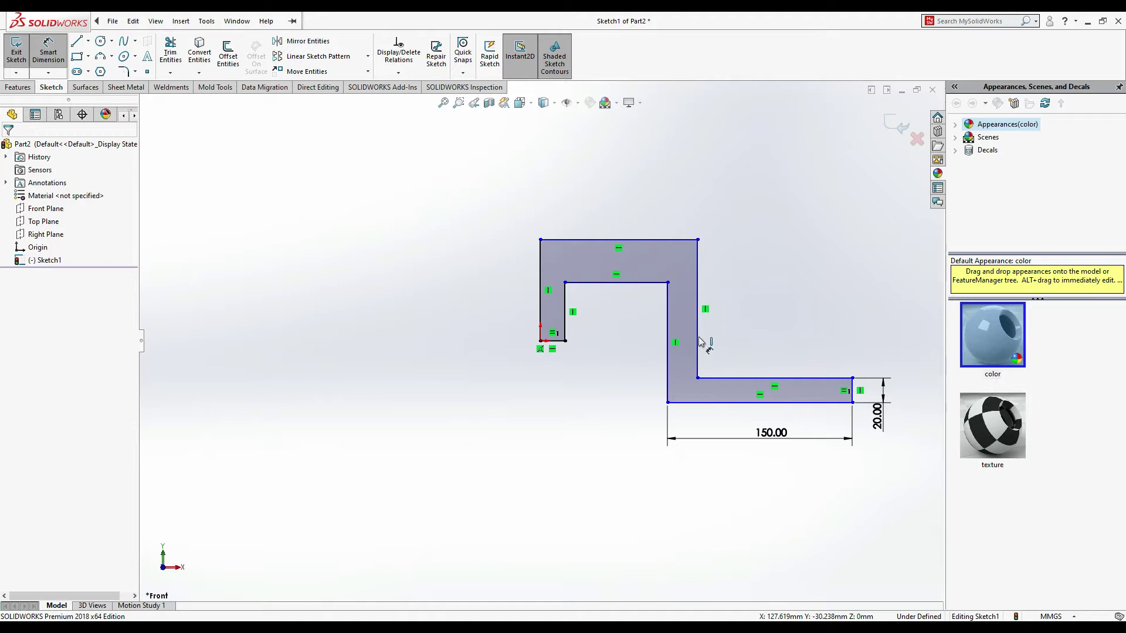
pyautogui.click(697, 346)
pyautogui.click(669, 352)
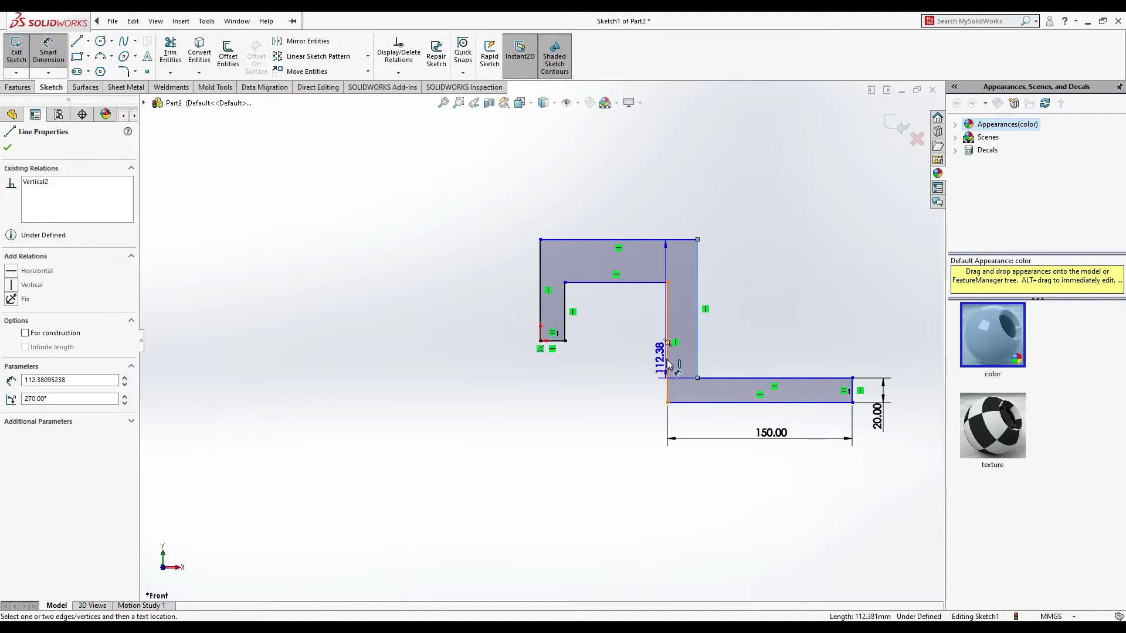
pyautogui.click(727, 368)
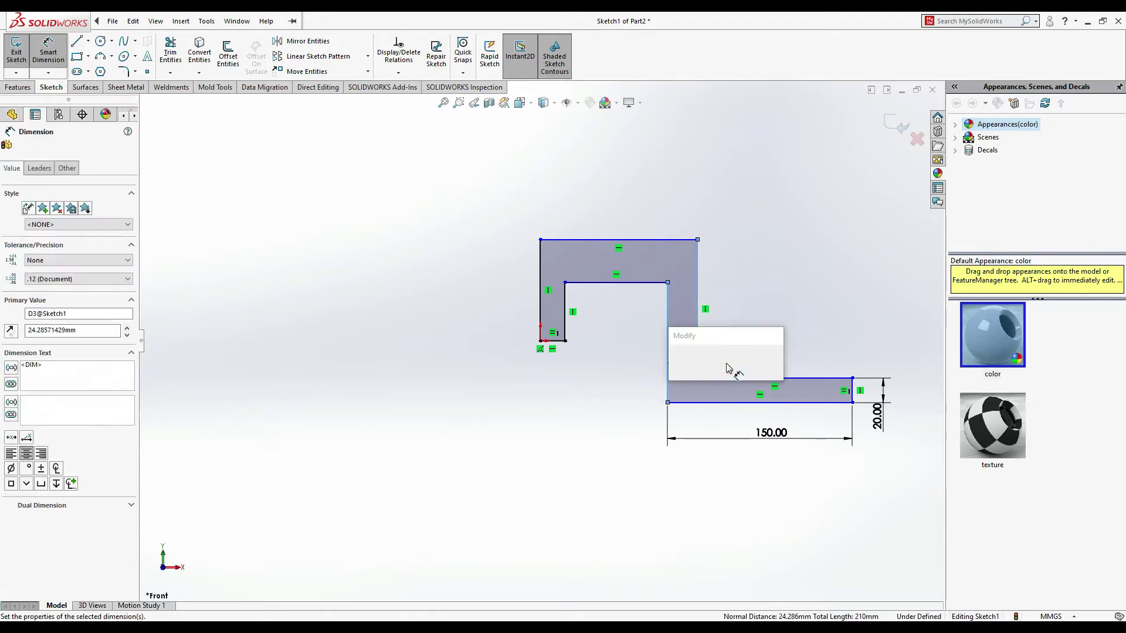
pyautogui.write('20')
pyautogui.press('Return')
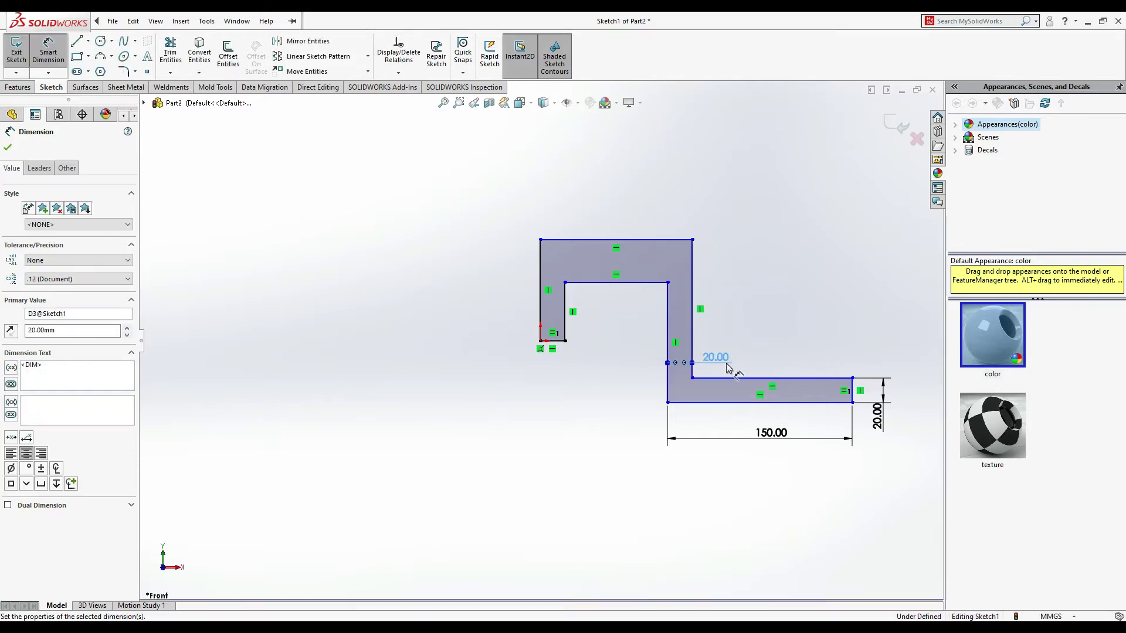
# Check the wall height in the PDF drawing and dimension the wall's inner vertical line to 60 mm in the sketch
pyautogui.hotkey('alt', 'Tab')
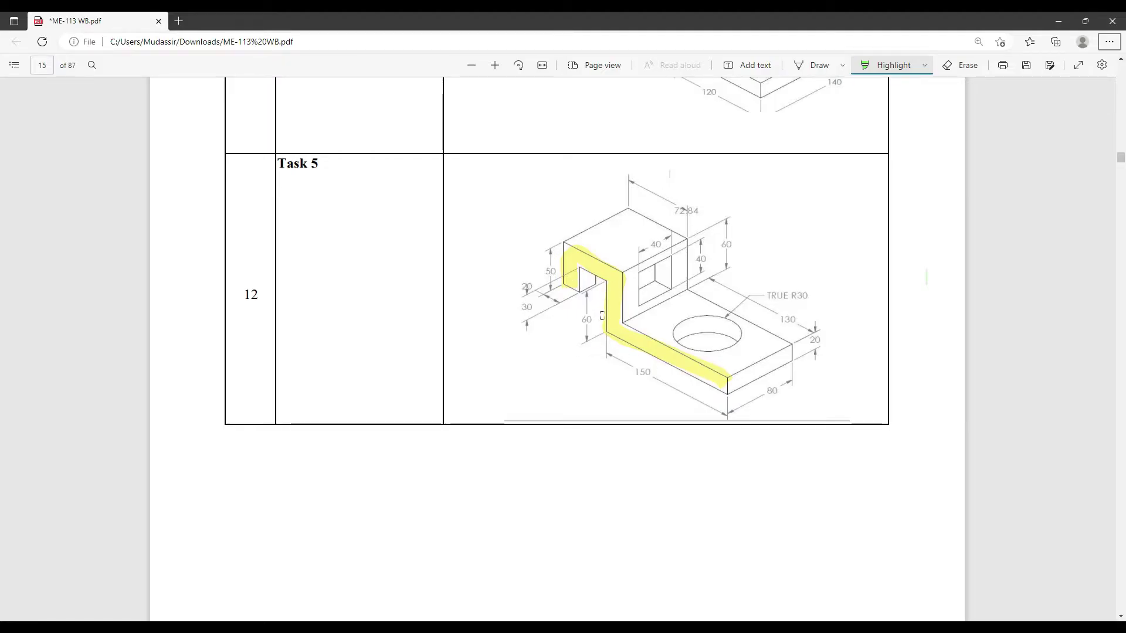
pyautogui.hotkey('alt', 'Tab')
pyautogui.click(669, 337)
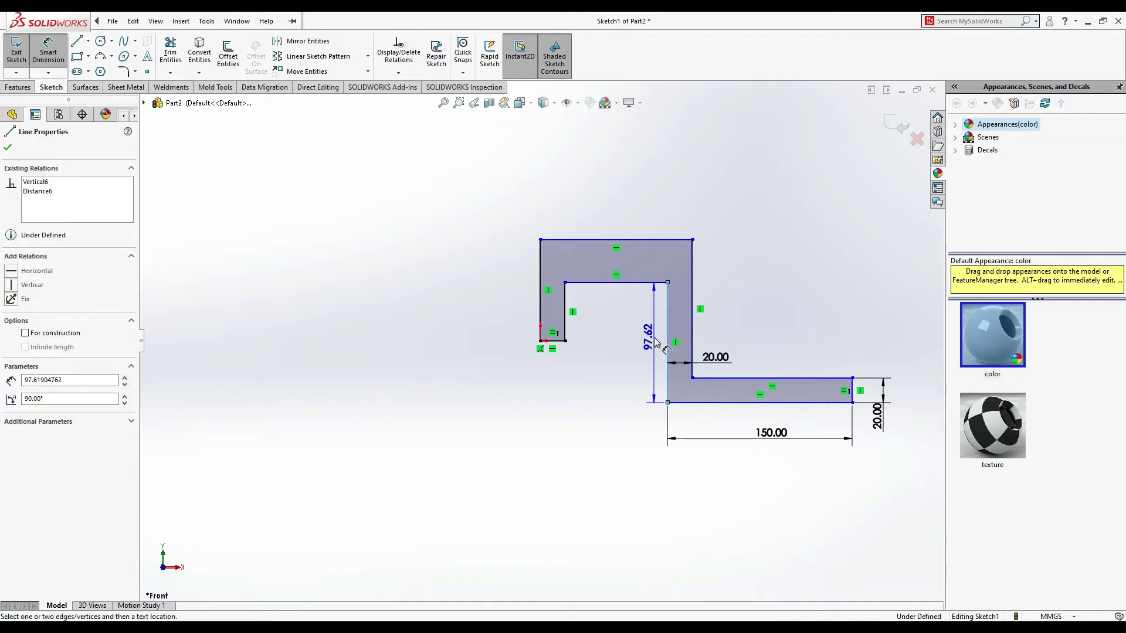
pyautogui.click(652, 343)
pyautogui.write('60')
pyautogui.press('Return')
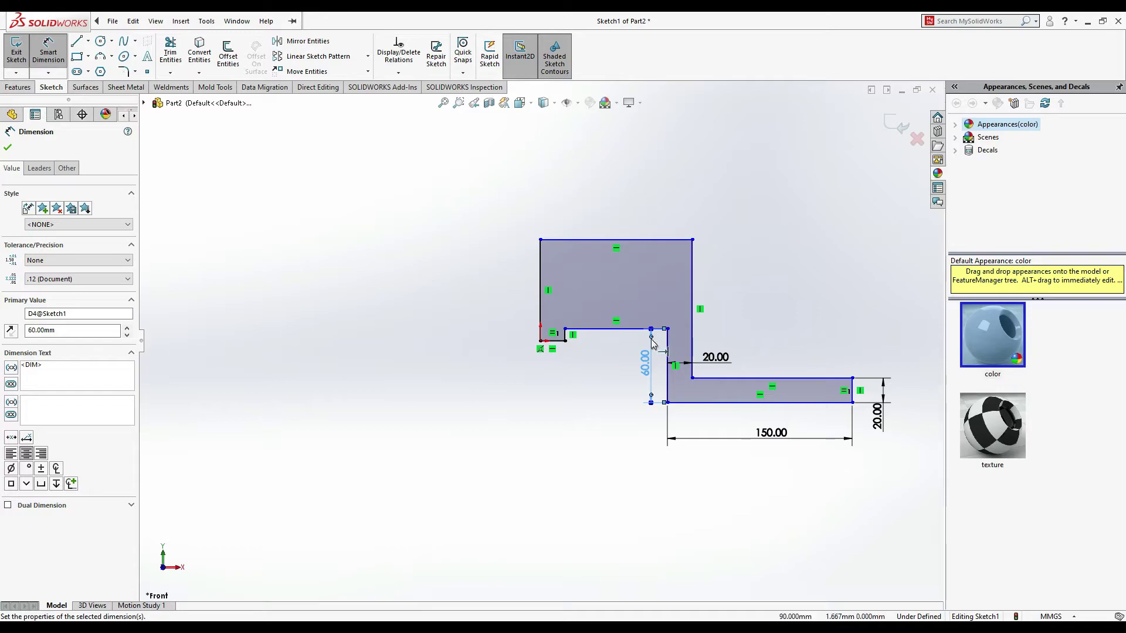
# Check the hook's inner height in the PDF and dimension its short inner vertical line to 30 mm in the sketch
pyautogui.hotkey('alt', 'Tab')
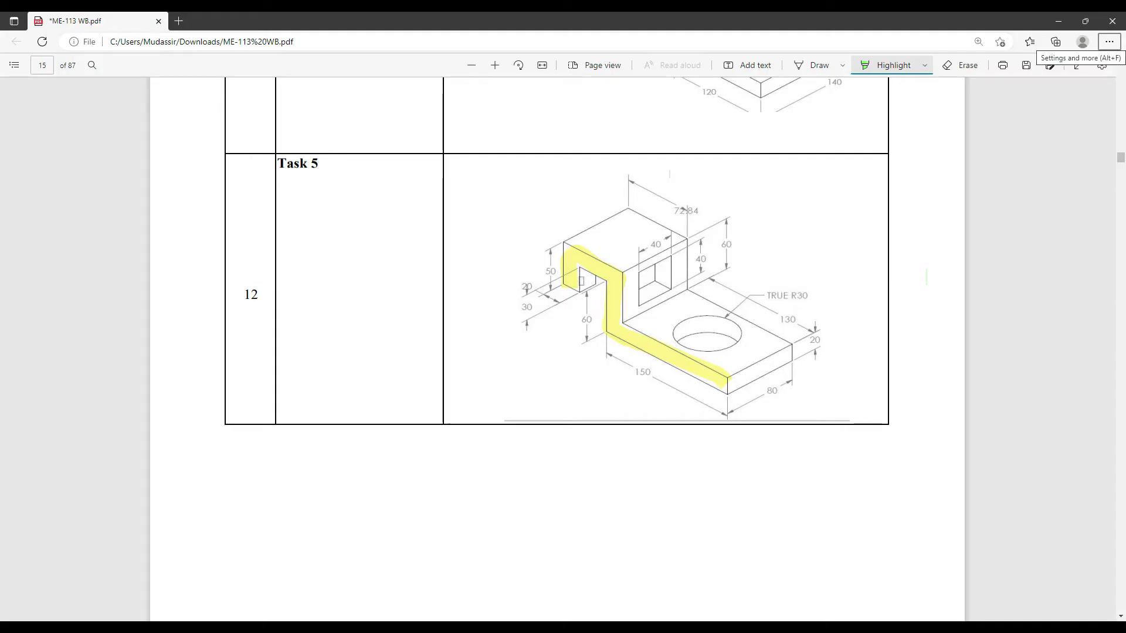
pyautogui.hotkey('alt', 'Tab')
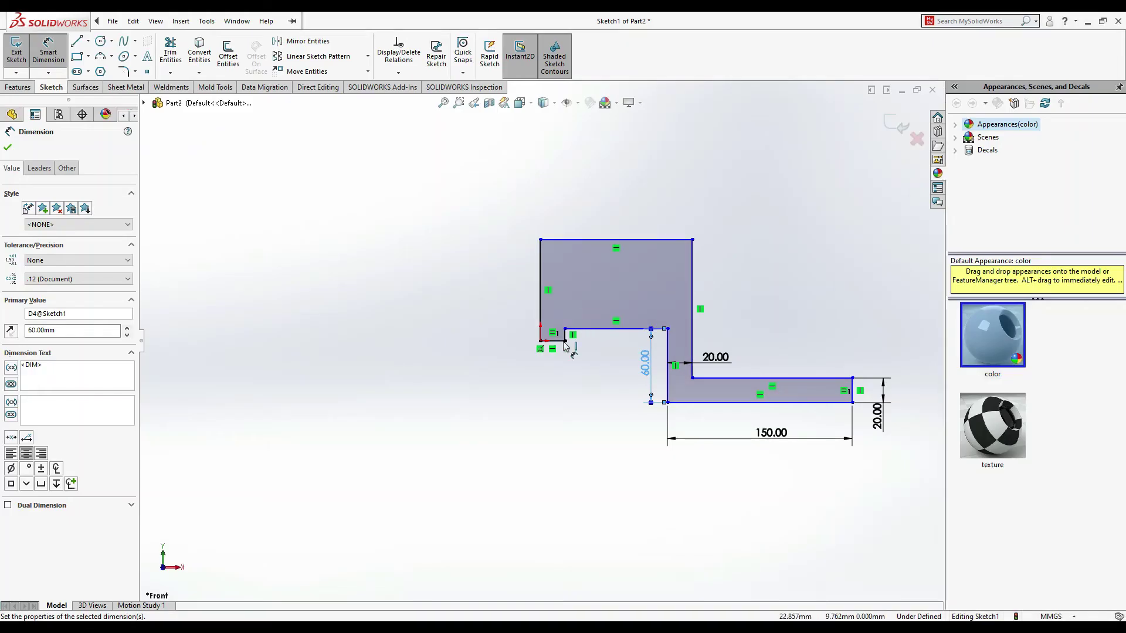
pyautogui.click(563, 333)
pyautogui.click(582, 369)
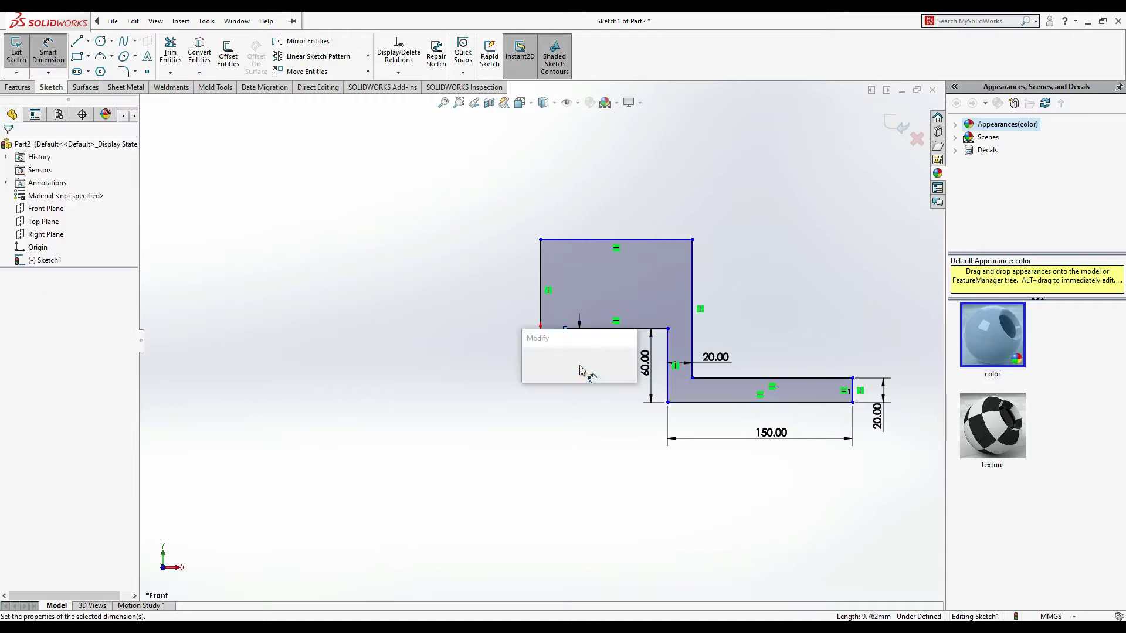
pyautogui.write('30')
pyautogui.press('Return')
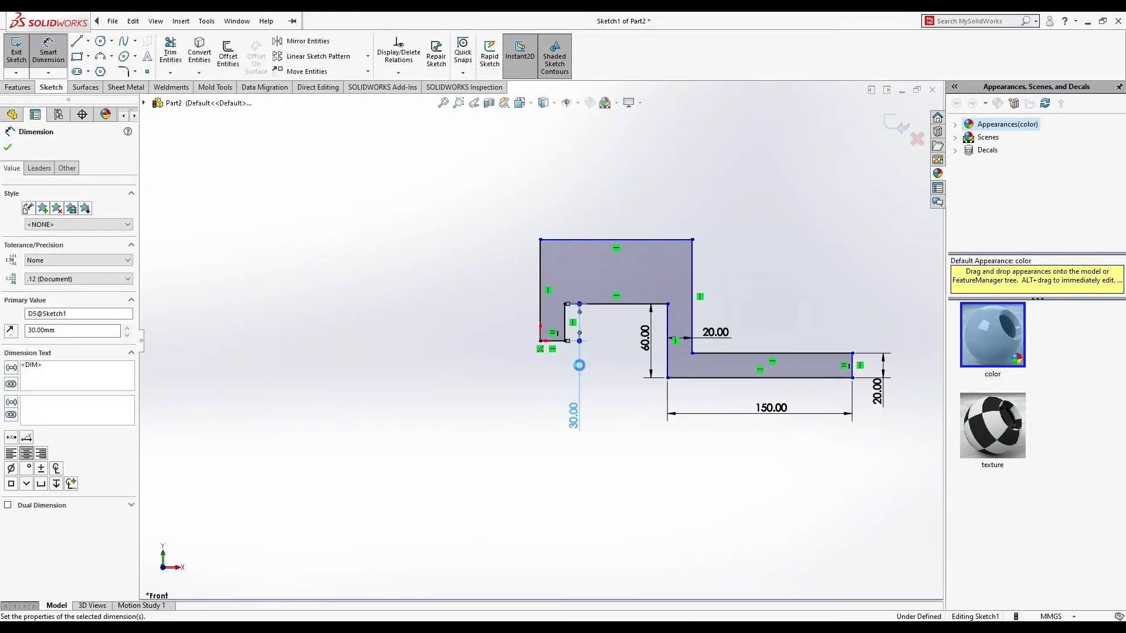
# Mark the hook's 20 dimension in green in the PDF, and dimension the hook's outer vertical line to 50 mm in SOLIDWORKS
pyautogui.hotkey('alt', 'Tab')
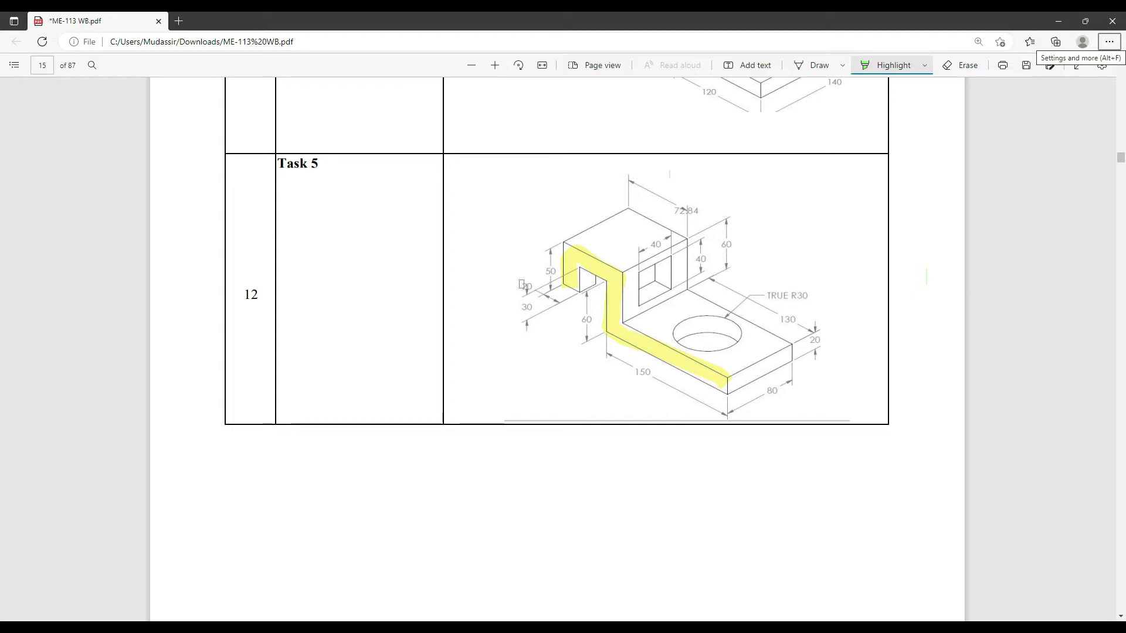
pyautogui.click(522, 288)
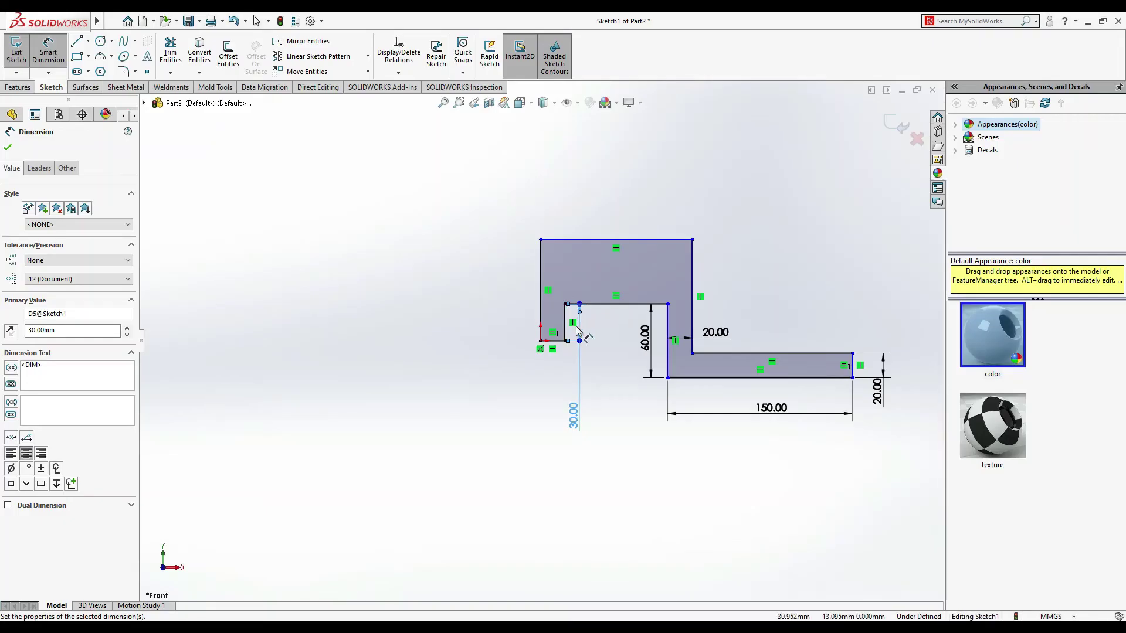
pyautogui.click(540, 314)
pyautogui.click(521, 314)
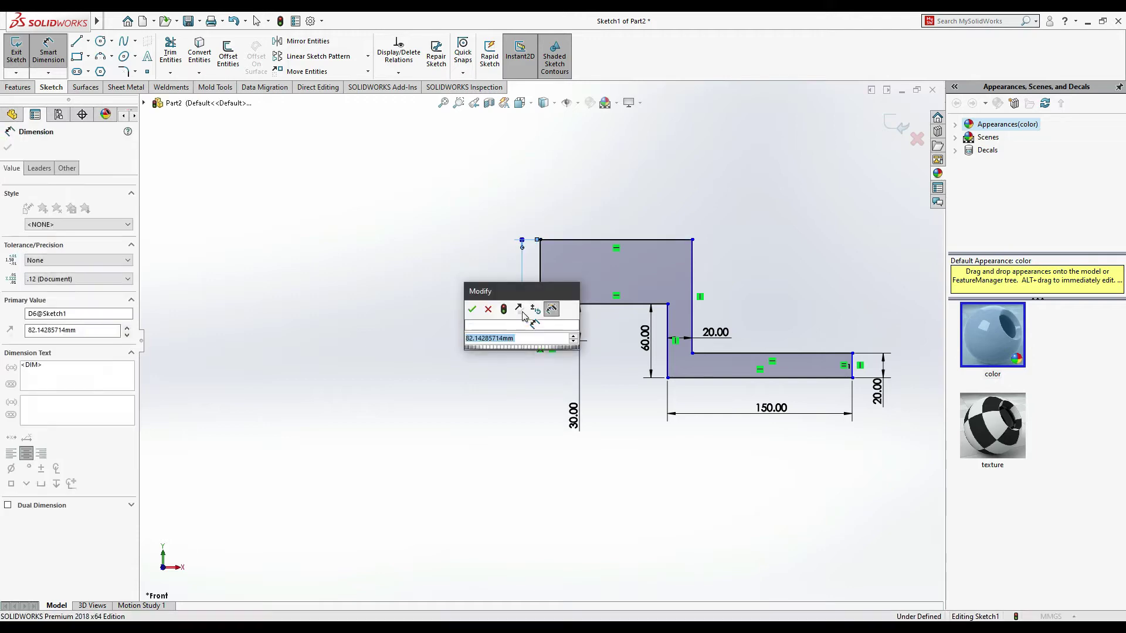
pyautogui.write('50')
pyautogui.press('Return')
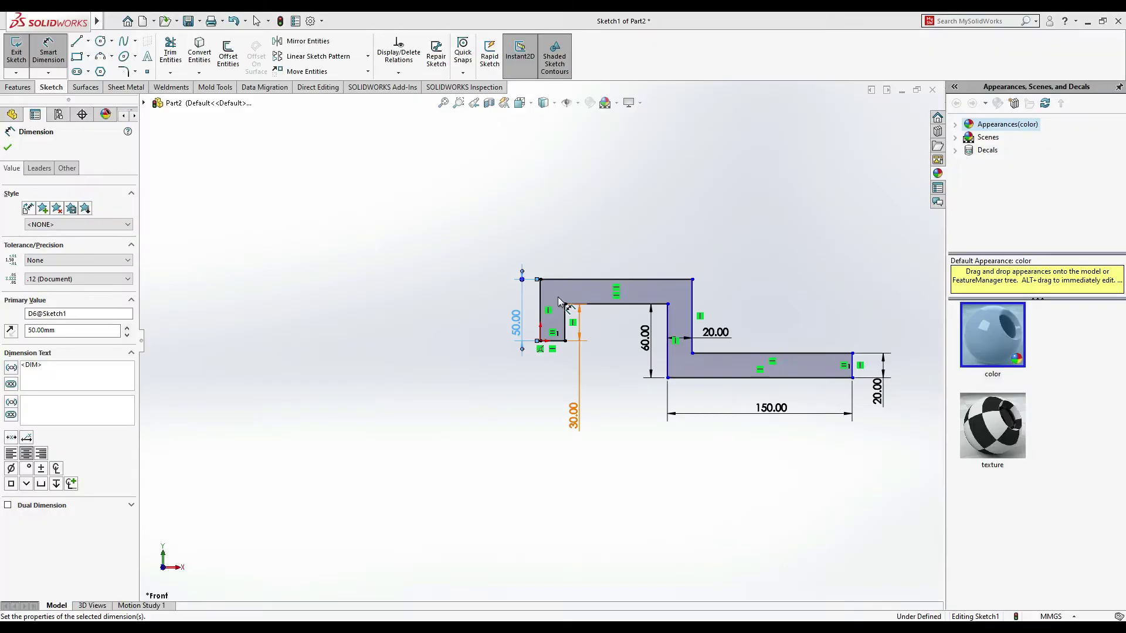
# Enlarge the Task 5 drawing in the PDF and examine the length dimension of the bracket's upper block
pyautogui.click(576, 378)
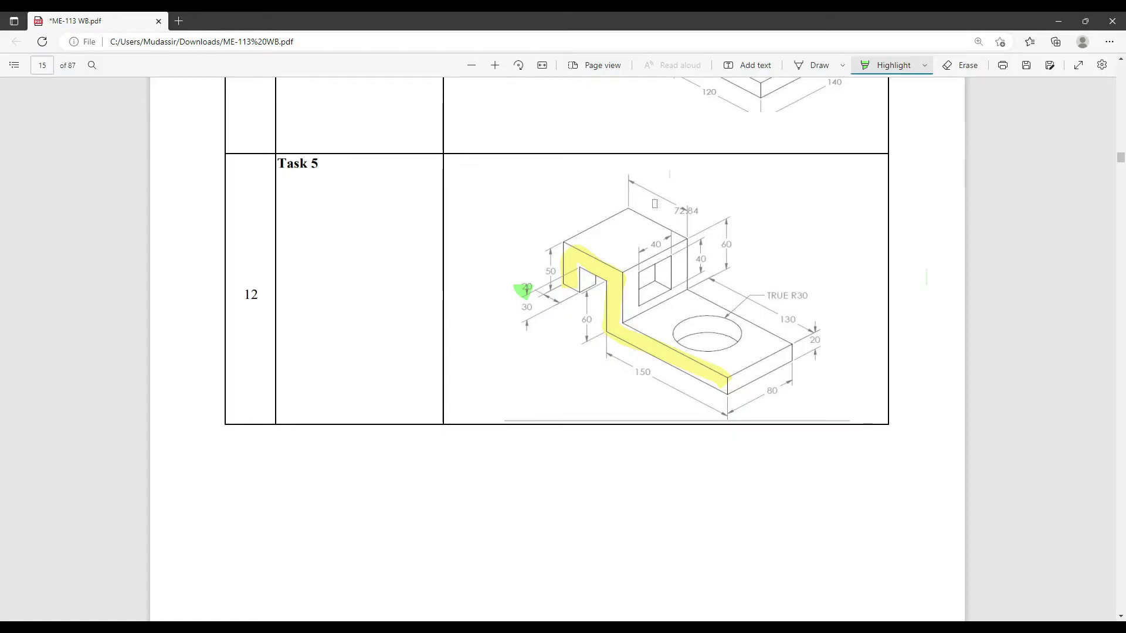
pyautogui.scroll(-3, 693, 231)
pyautogui.scroll(4, 693, 231)
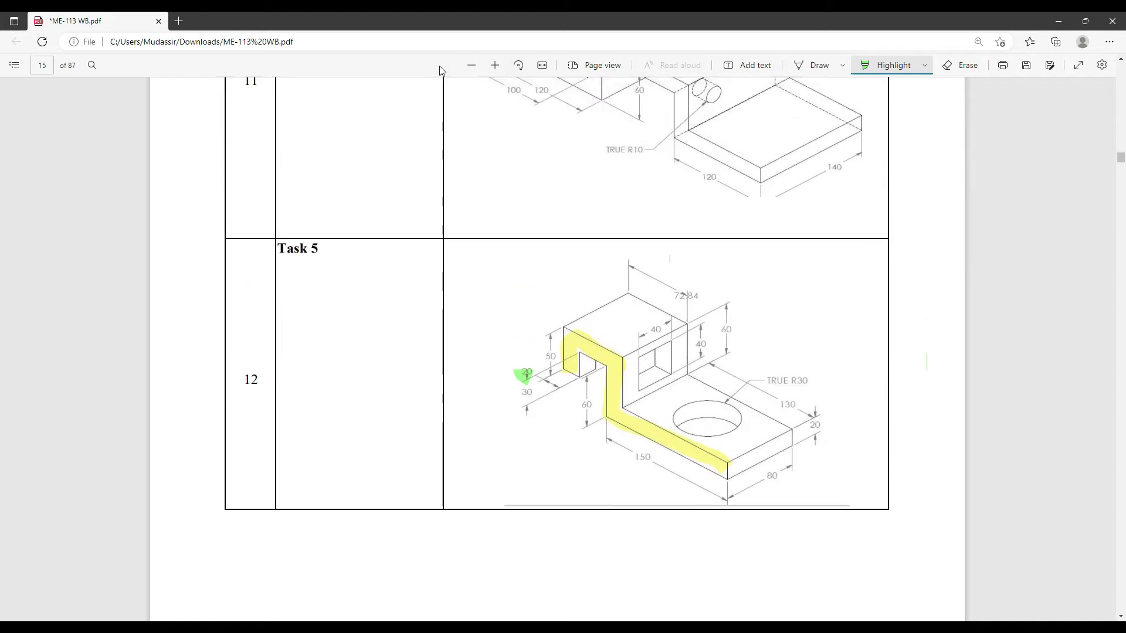
pyautogui.click(495, 65)
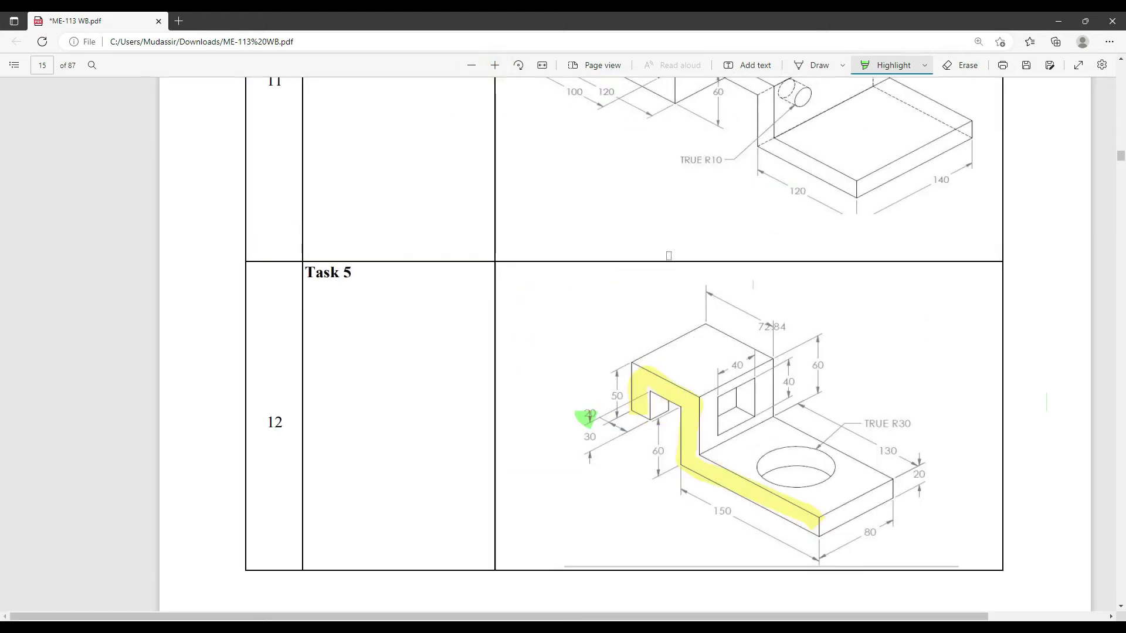
pyautogui.click(495, 65)
pyautogui.moveTo(595, 616); pyautogui.dragTo(793, 615)
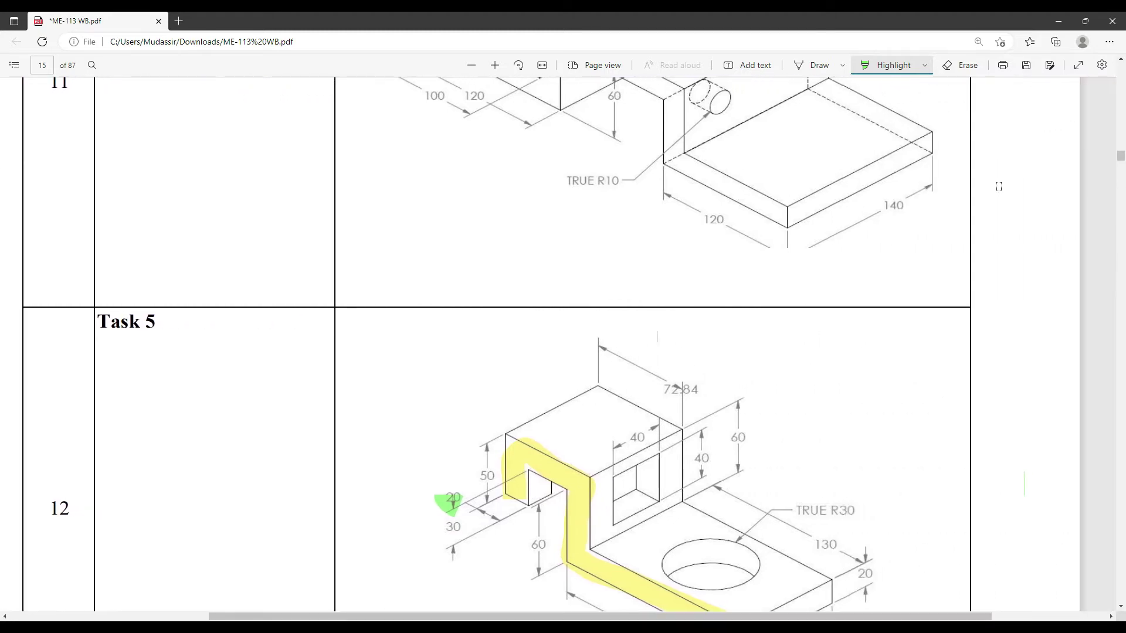
pyautogui.scroll(-3, 999, 186)
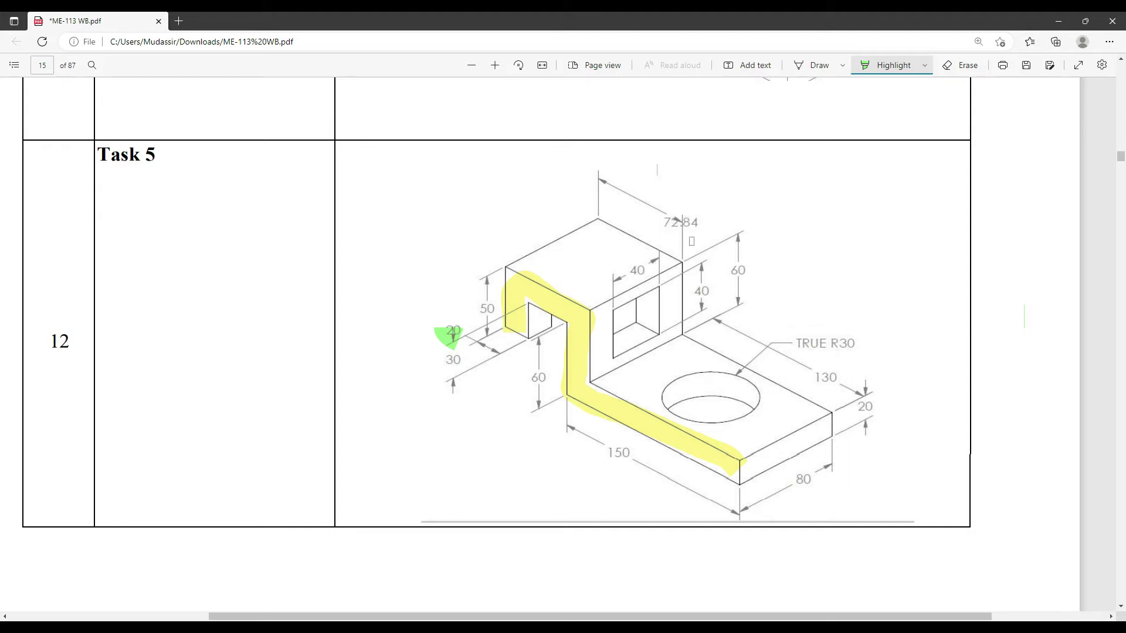
# Back in SOLIDWORKS, dimension the profile's top horizontal line to 72 mm
pyautogui.hotkey('alt', 'Tab')
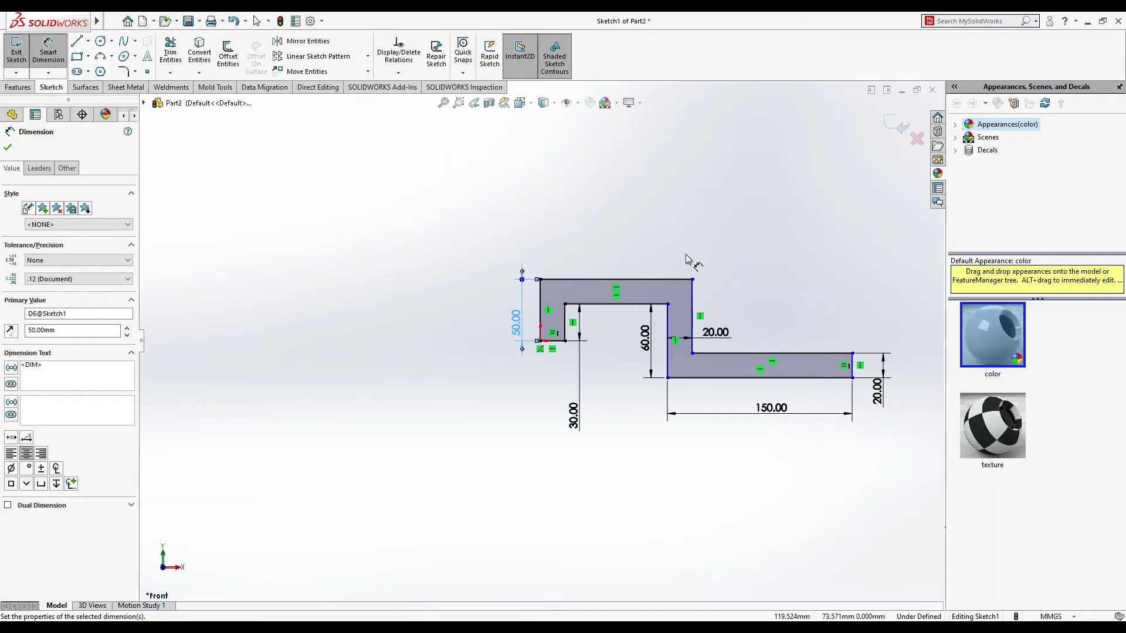
pyautogui.click(648, 280)
pyautogui.click(629, 229)
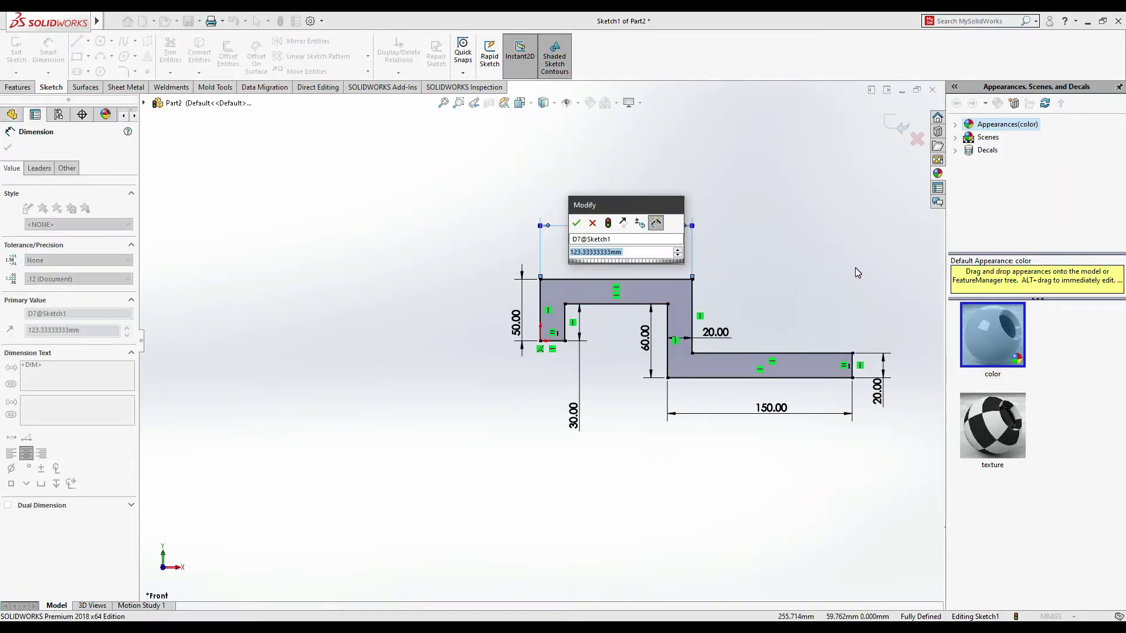
pyautogui.write('72')
pyautogui.press('Return')
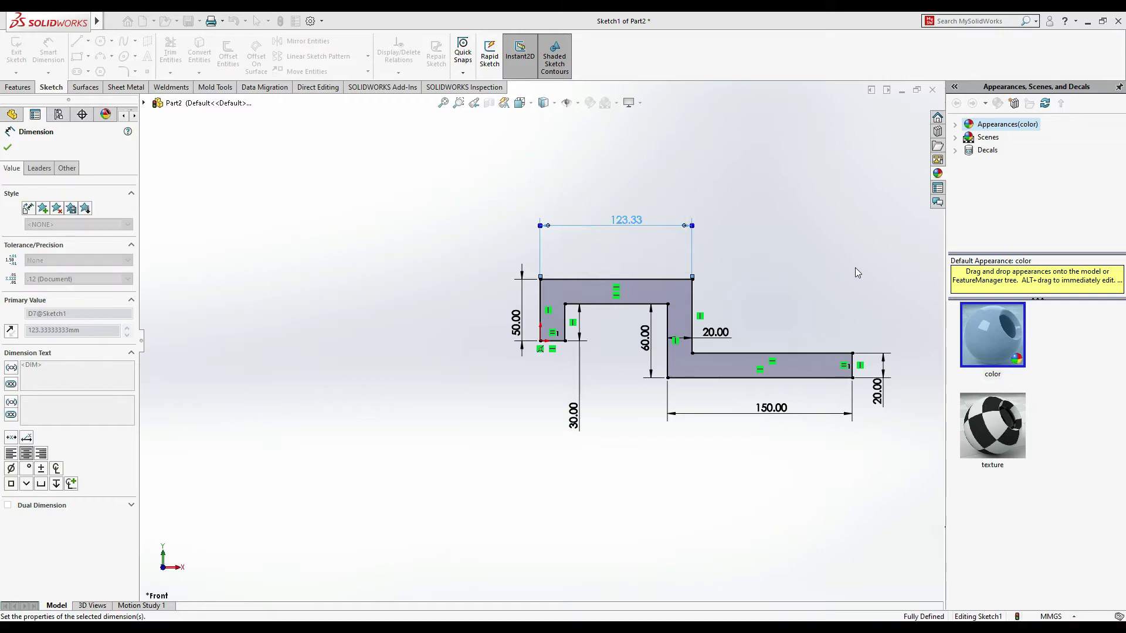
# Recheck the upper block's length in the PDF and set the top line's dimension to 84 mm
pyautogui.hotkey('alt', 'Tab')
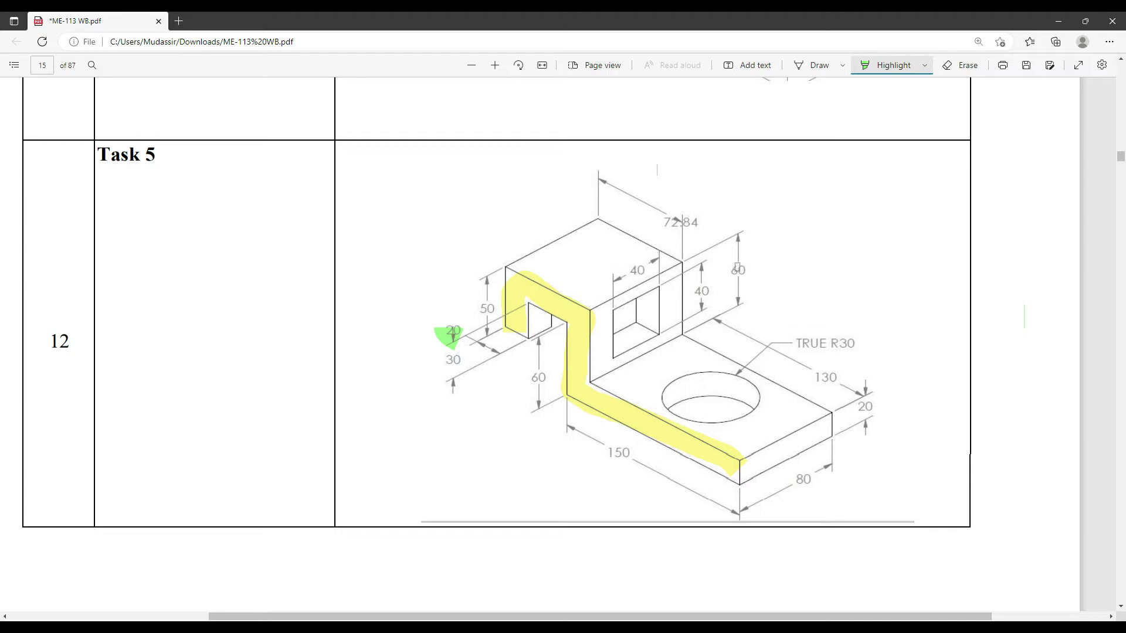
pyautogui.hotkey('alt', 'Tab')
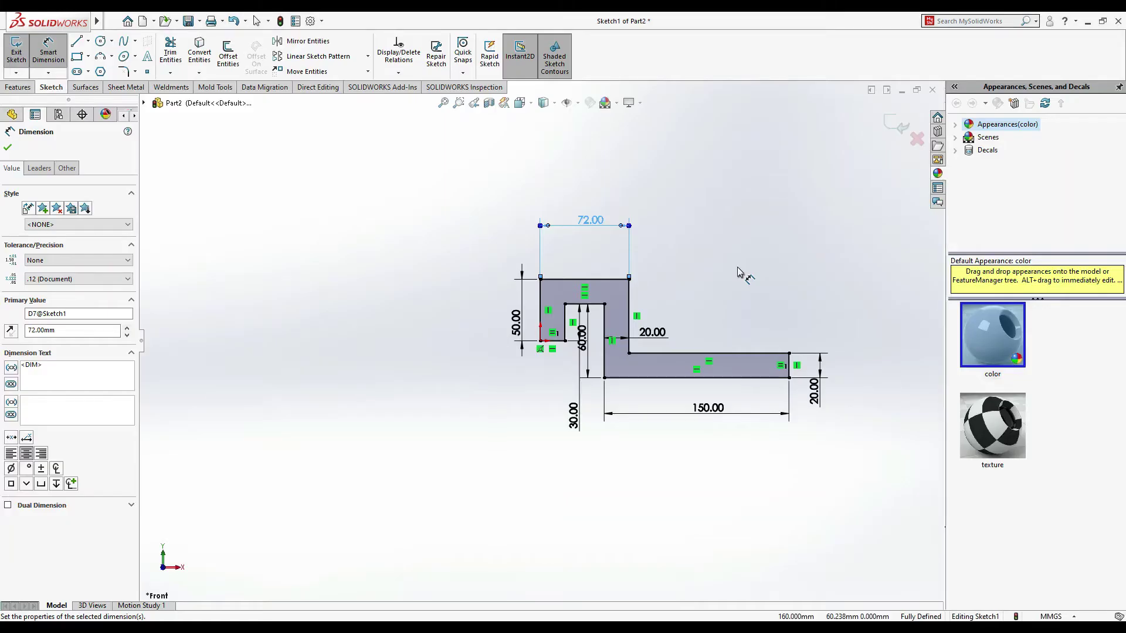
pyautogui.hotkey('alt', 'Tab')
pyautogui.hotkey('alt', 'Tab')
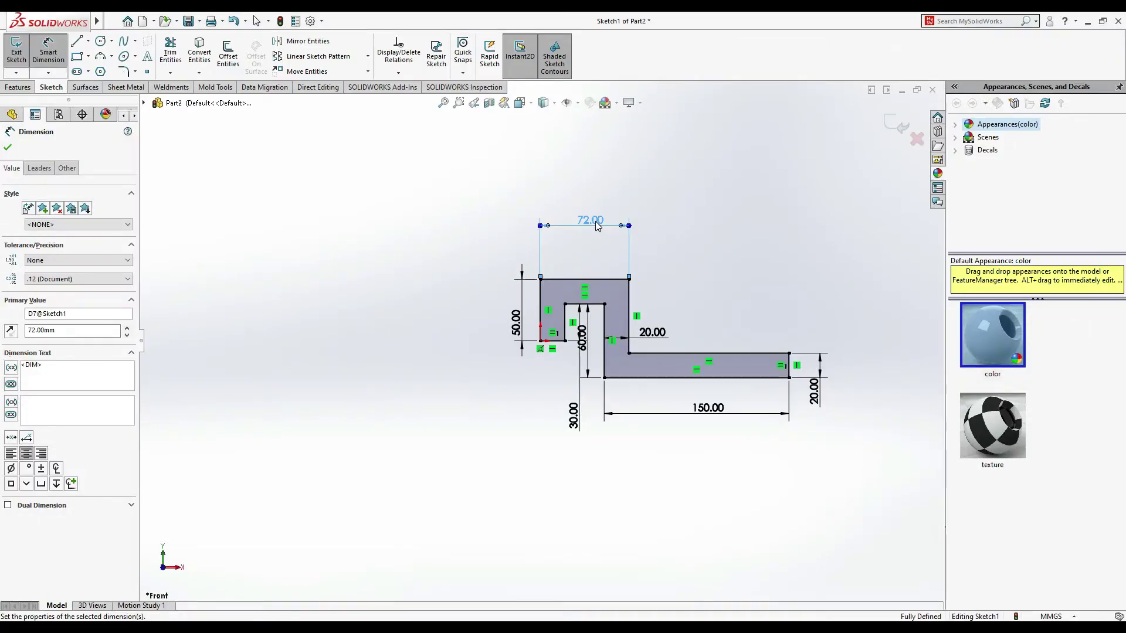
pyautogui.doubleClick(595, 221)
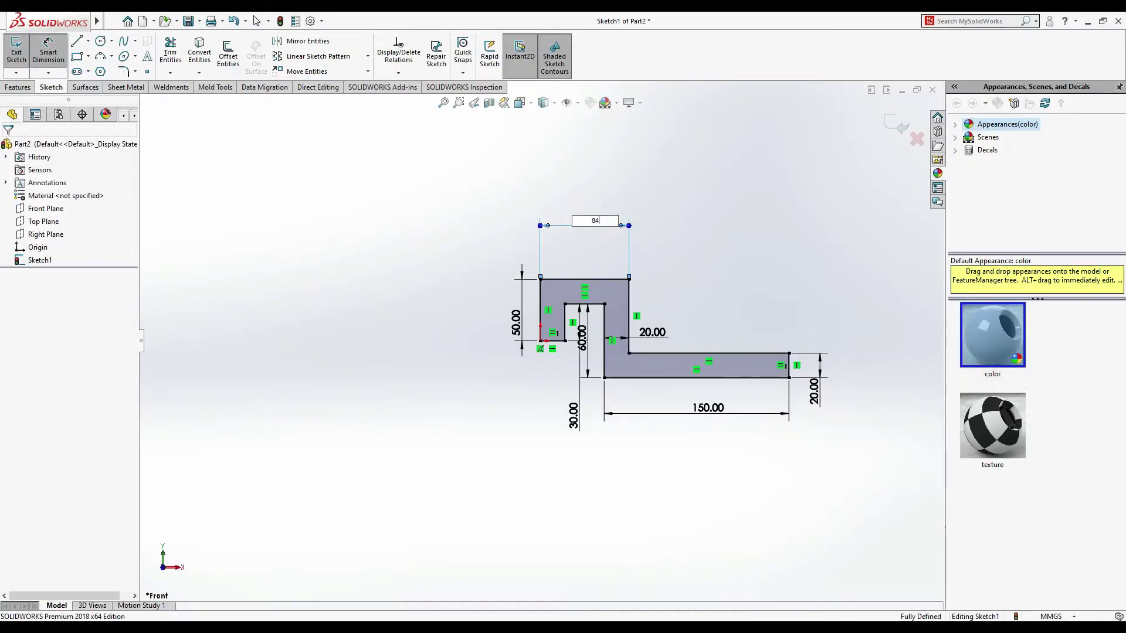
pyautogui.write('84')
pyautogui.press('Return')
pyautogui.click(593, 297)
pyautogui.click(596, 253)
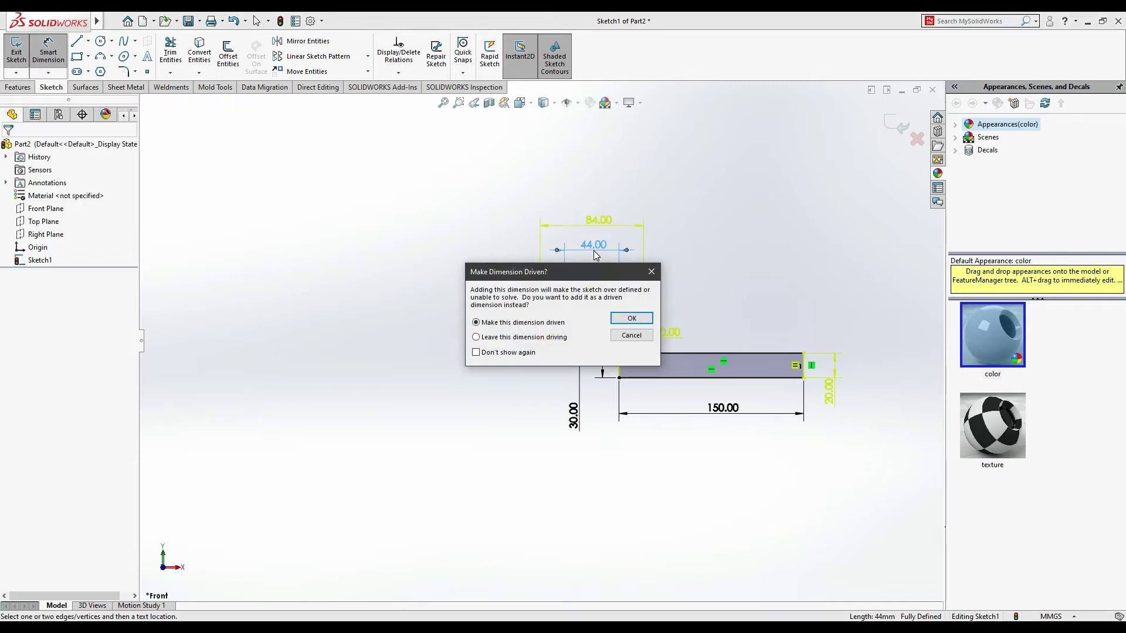
pyautogui.click(651, 272)
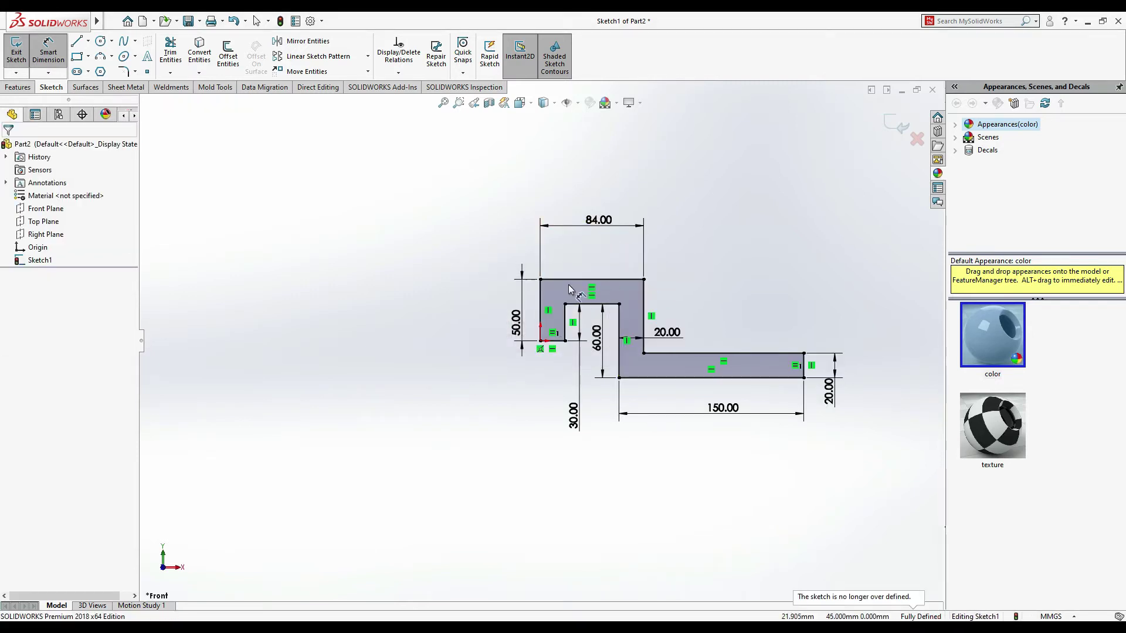
# Check the foot's upper length in the PDF and add a driven dimension to the foot's top line in the sketch
pyautogui.hotkey('alt', 'Tab')
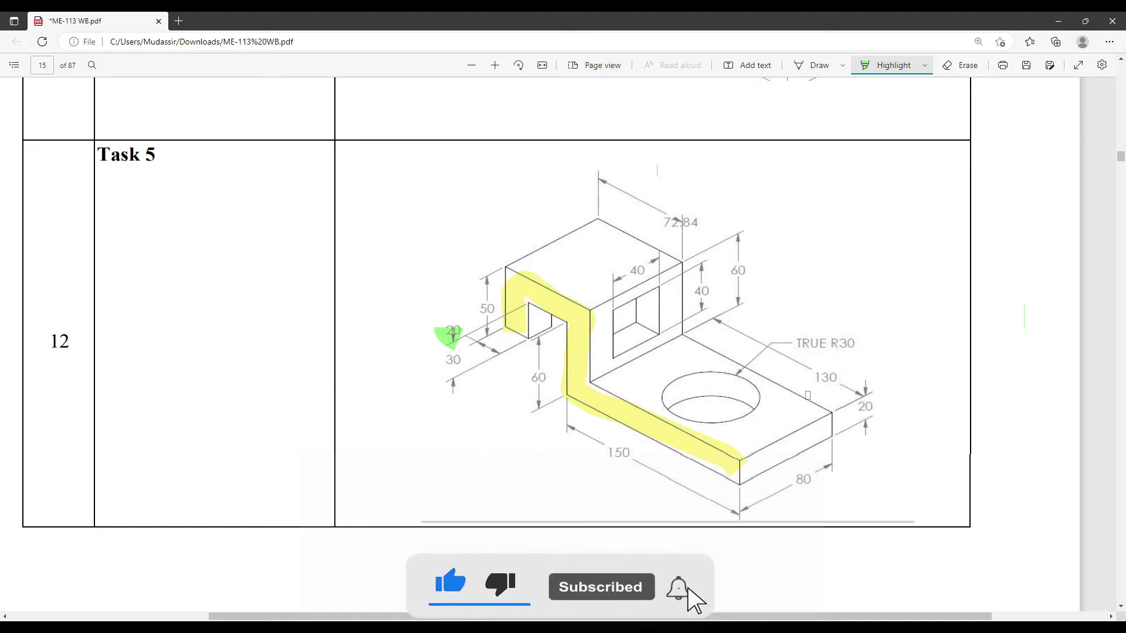
pyautogui.hotkey('alt', 'Tab')
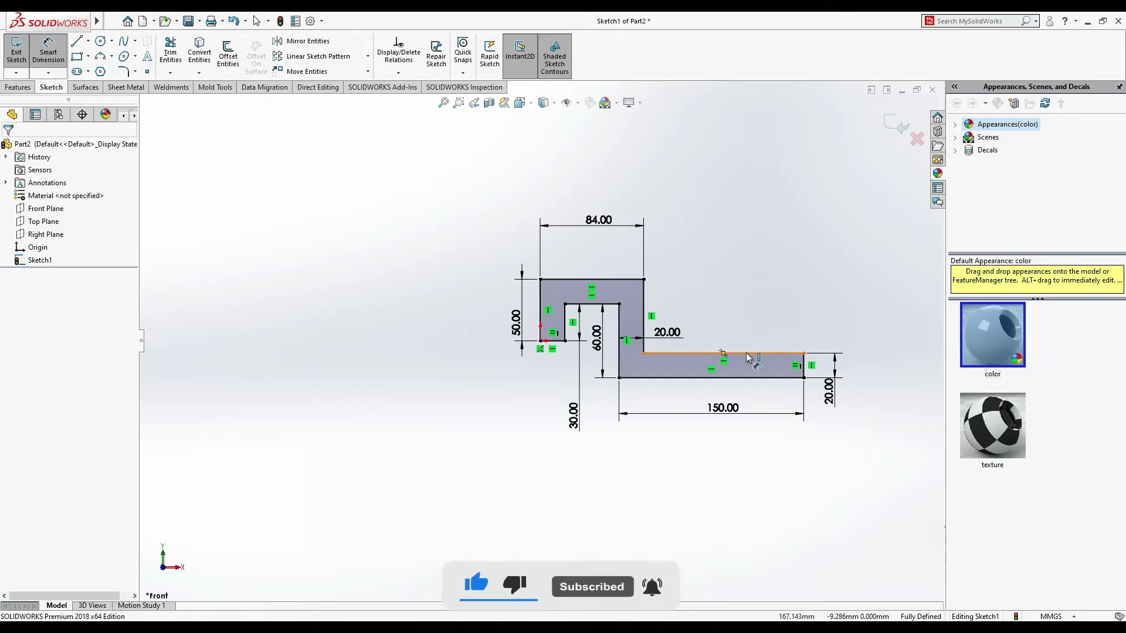
pyautogui.hotkey('alt', 'Tab')
pyautogui.hotkey('alt', 'Tab')
pyautogui.click(738, 316)
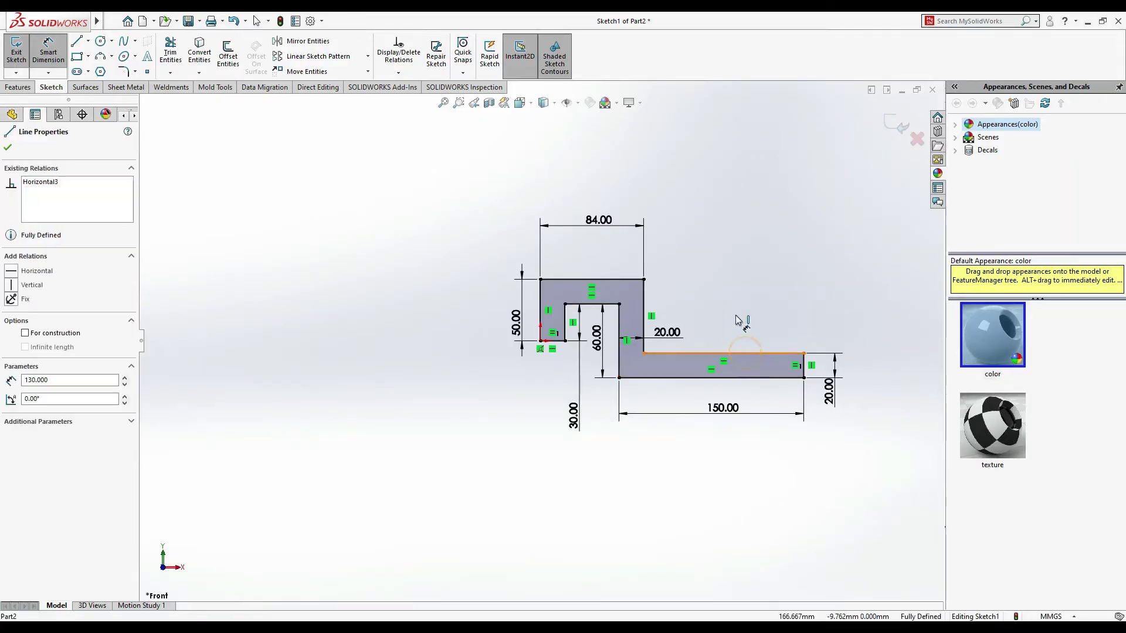
pyautogui.click(746, 320)
pyautogui.click(633, 318)
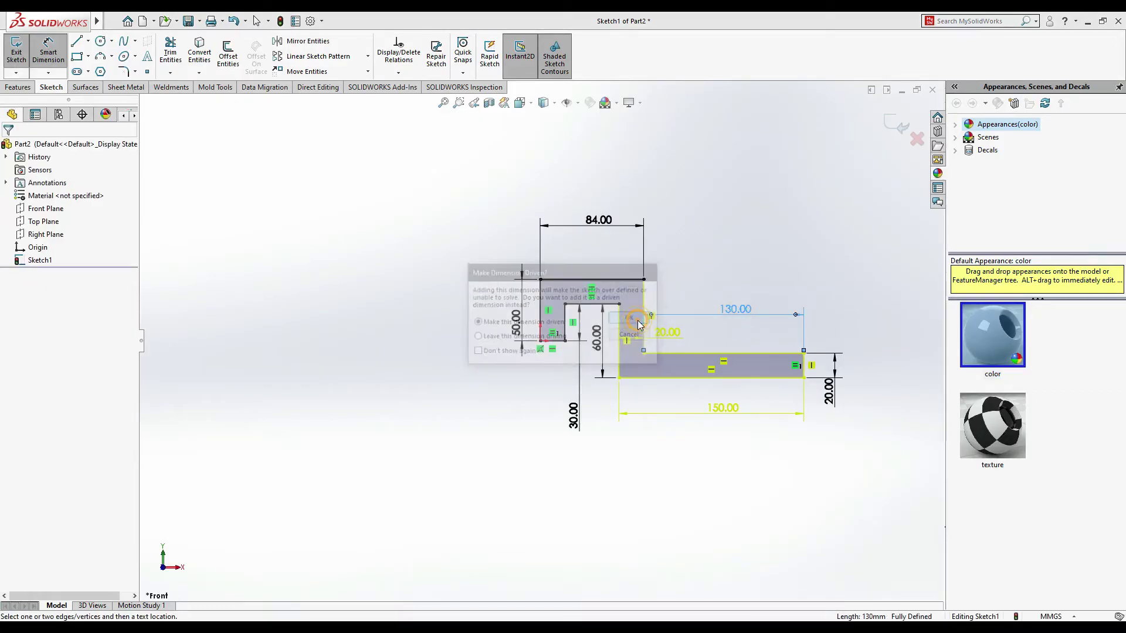
# Highlight the 60, 40, 130 and 72.84 dimensions of the Task 5 drawing in green in the PDF, and return to SOLIDWORKS
pyautogui.hotkey('alt', 'Tab')
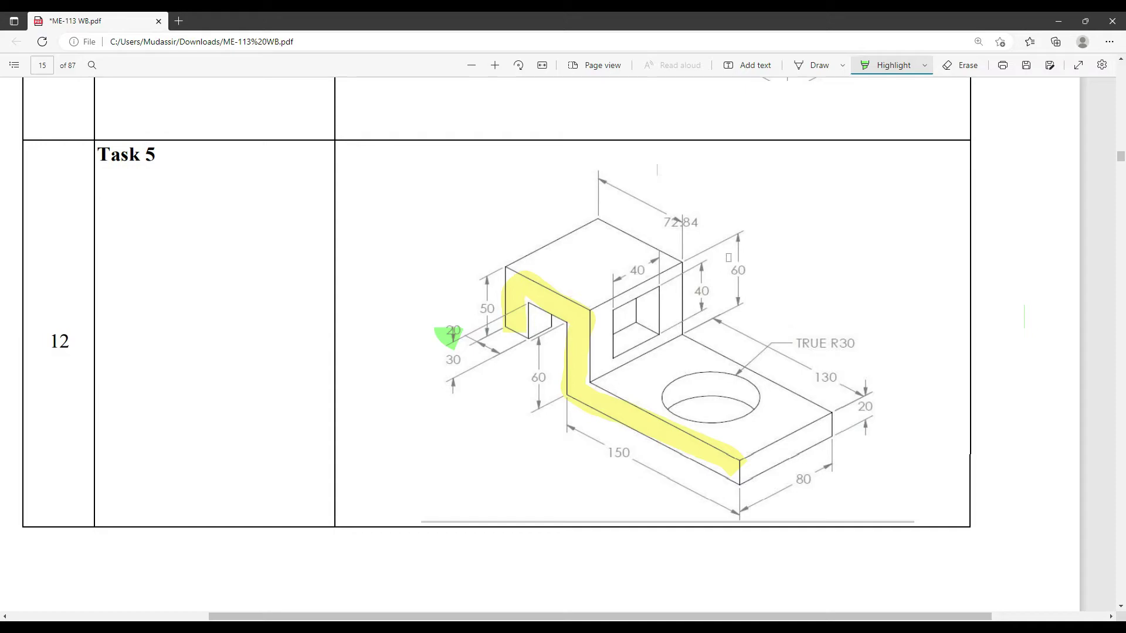
pyautogui.hotkey('alt', 'Tab')
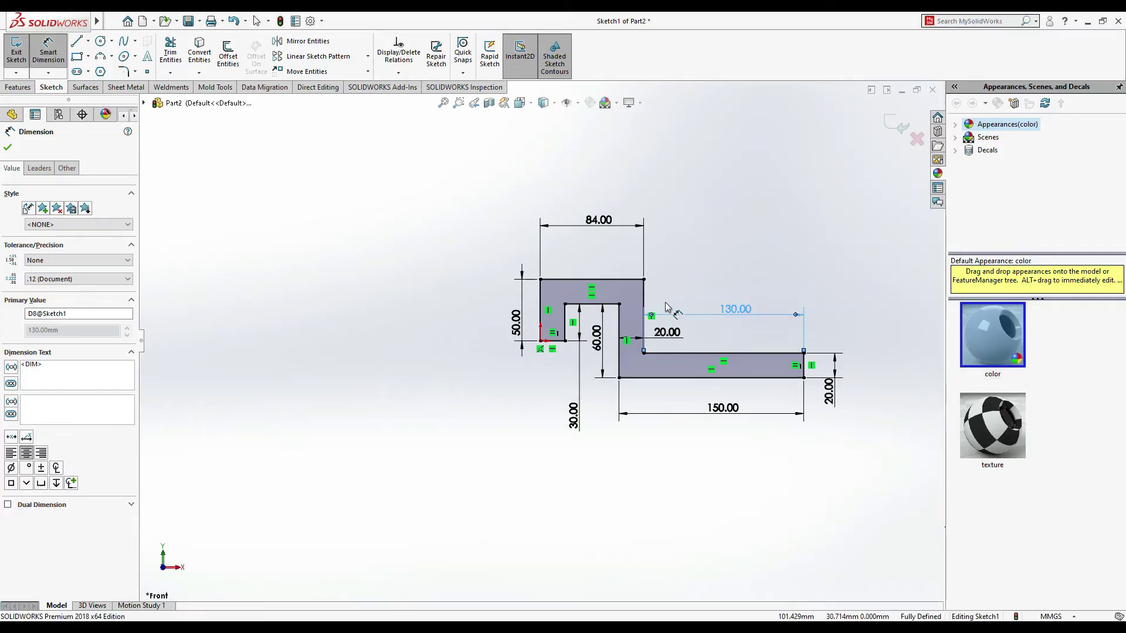
pyautogui.moveTo(647, 299); pyautogui.dragTo(697, 273)
pyautogui.hotkey('alt', 'Tab')
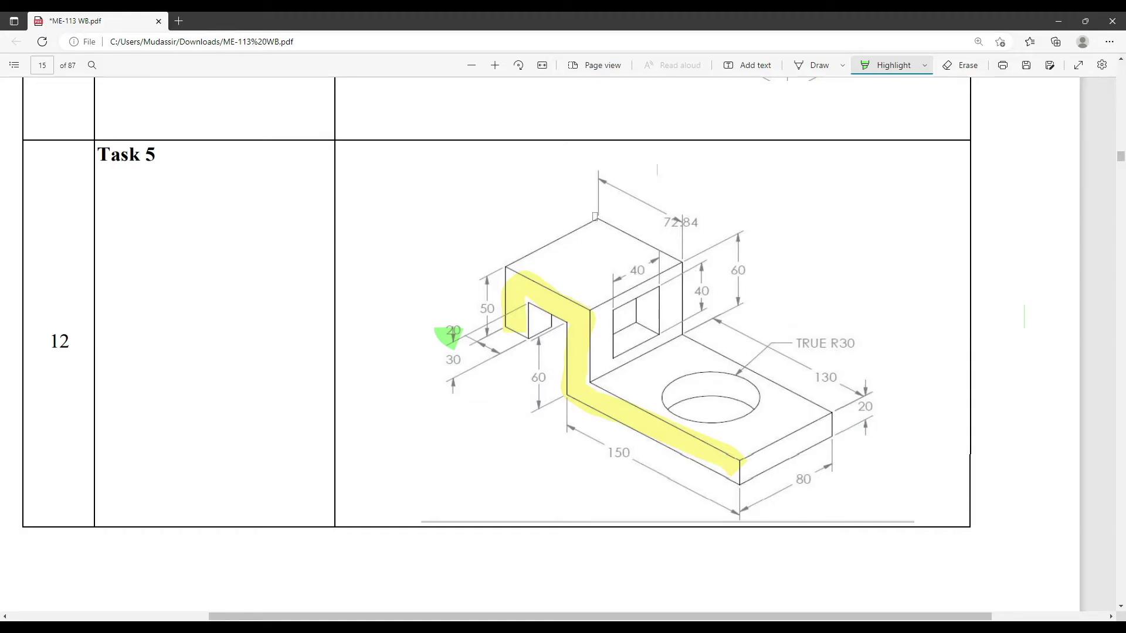
pyautogui.moveTo(735, 257)
pyautogui.mouseDown()
pyautogui.moveTo(737, 277)
pyautogui.moveTo(704, 289)
pyautogui.moveTo(722, 289)
pyautogui.mouseUp()
pyautogui.moveTo(847, 372)
pyautogui.mouseDown()
pyautogui.moveTo(853, 386)
pyautogui.moveTo(798, 377)
pyautogui.mouseUp()
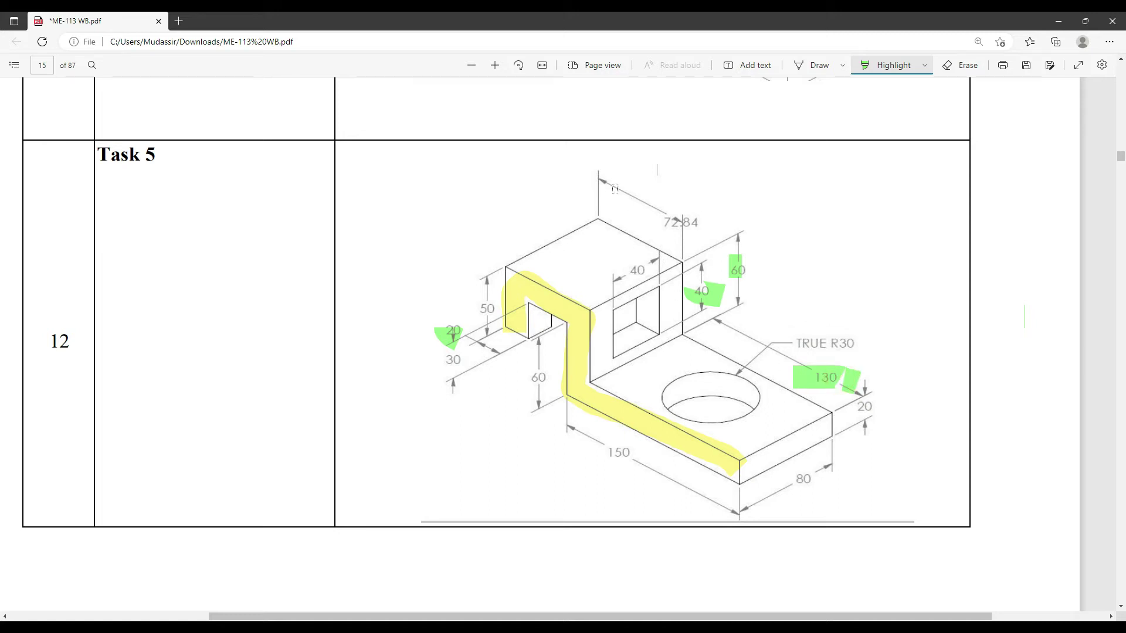
pyautogui.moveTo(662, 224); pyautogui.dragTo(715, 222)
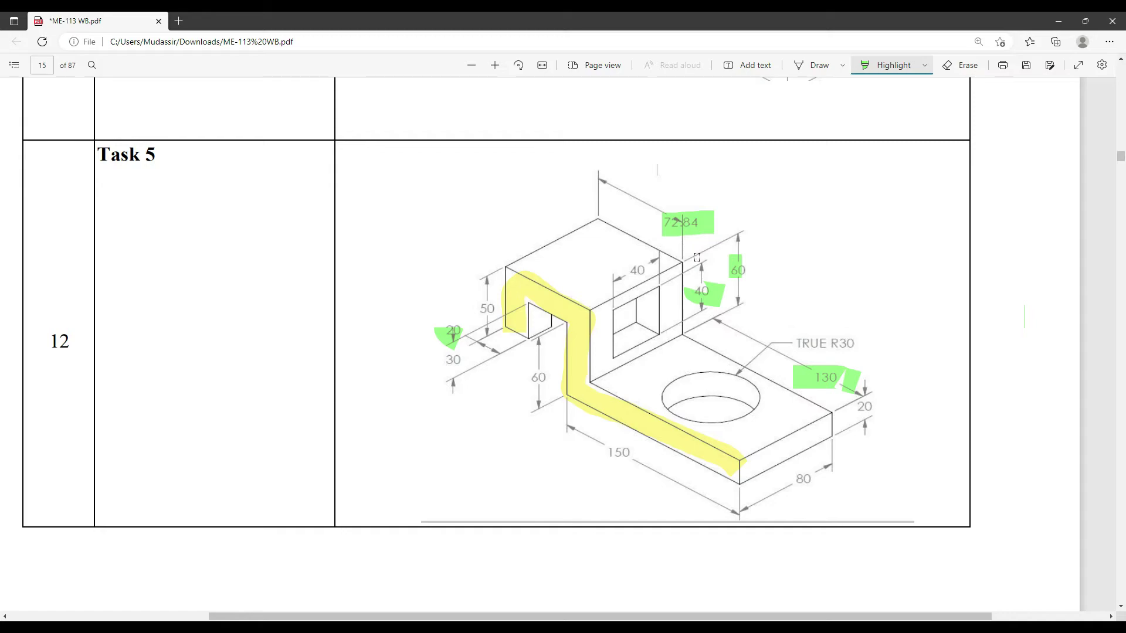
pyautogui.hotkey('alt', 'Tab')
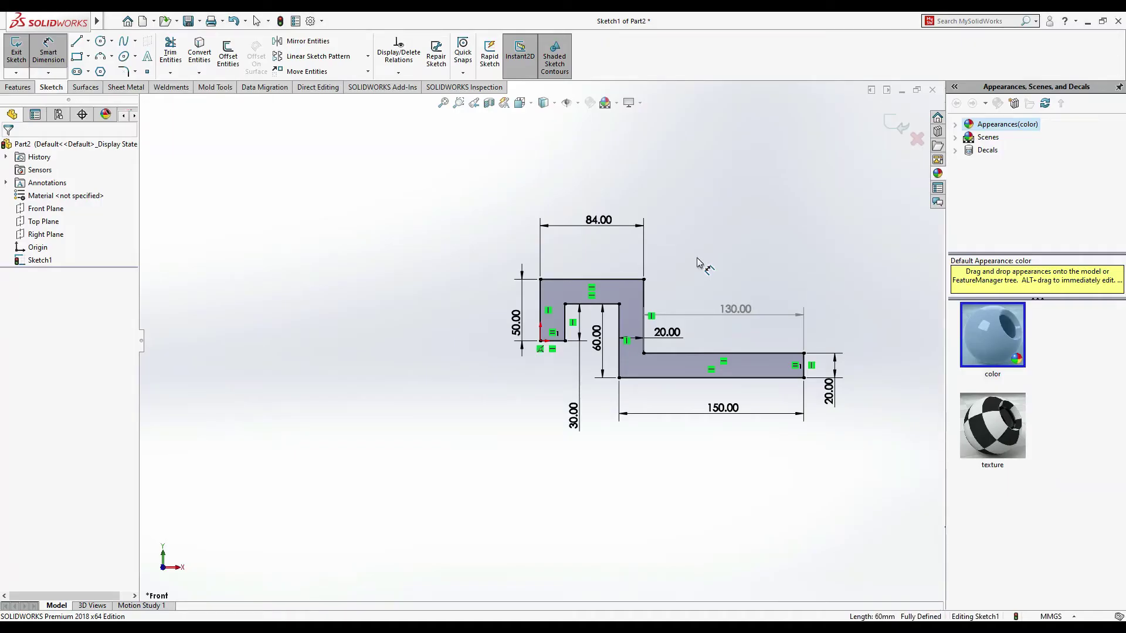
# Check the bracket's dimensions in the PDF and, in SOLIDWORKS, extrude the profile sketch as a Mid Plane boss with a depth of 84 mm
pyautogui.hotkey('alt', 'Tab')
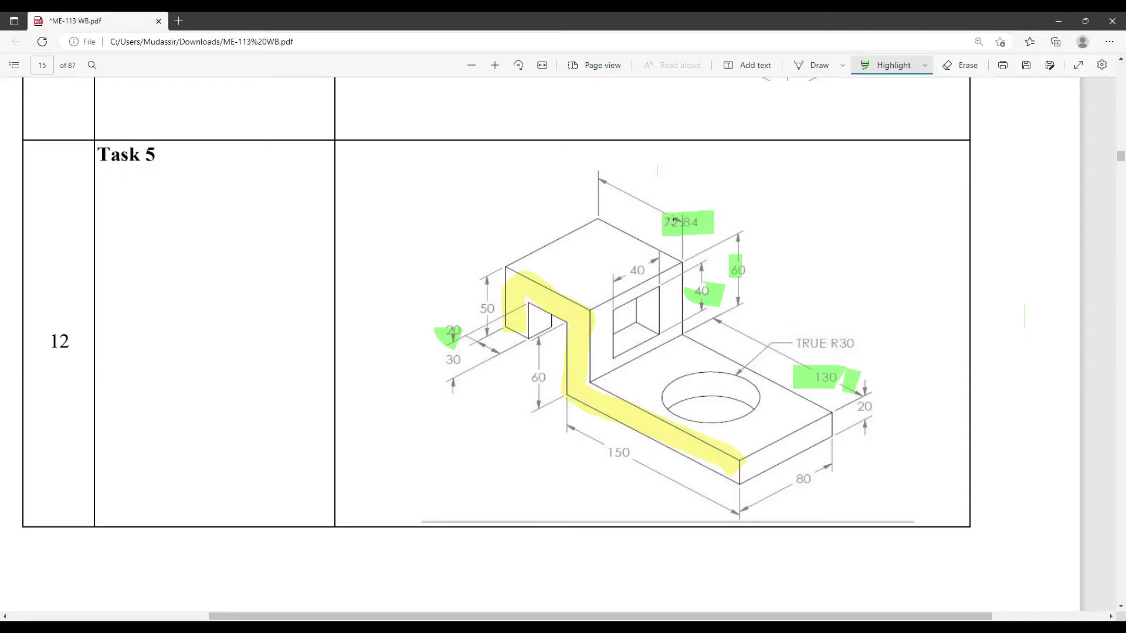
pyautogui.hotkey('alt', 'Tab')
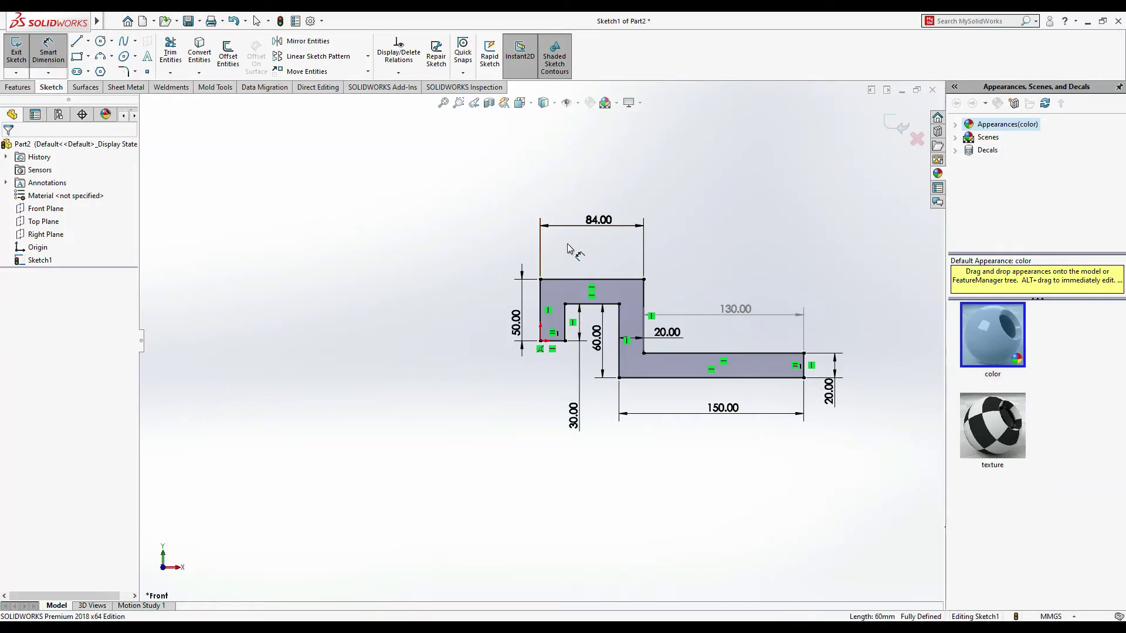
pyautogui.click(17, 87)
pyautogui.click(22, 52)
pyautogui.hotkey('alt', 'Tab')
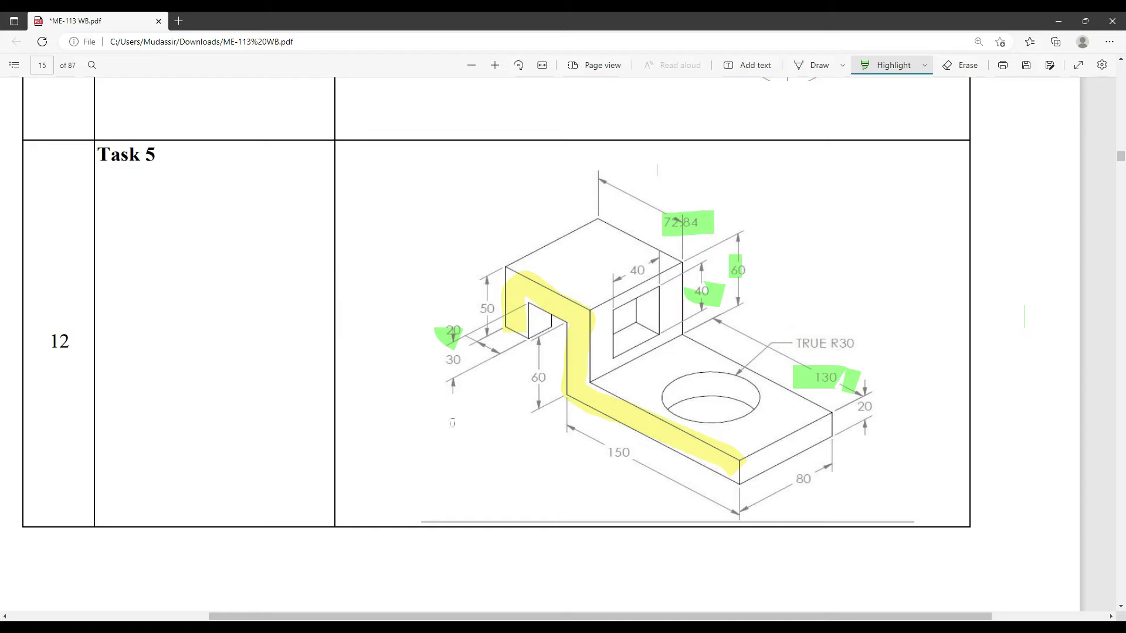
pyautogui.hotkey('alt', 'Tab')
pyautogui.click(40, 217)
pyautogui.click(44, 262)
pyautogui.click(77, 217)
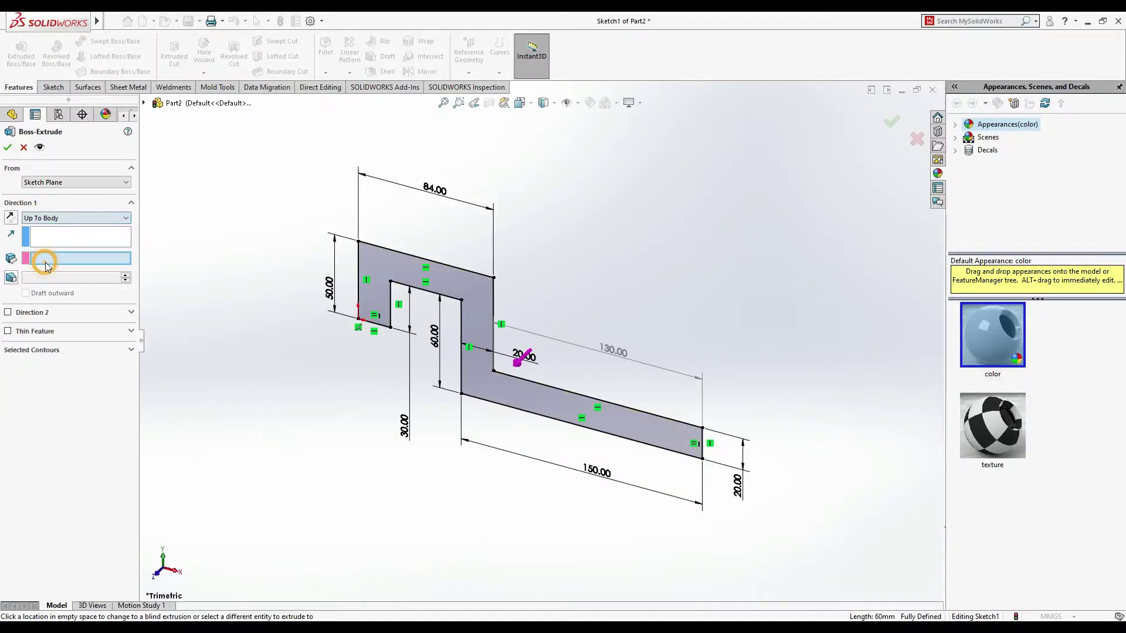
pyautogui.click(70, 267)
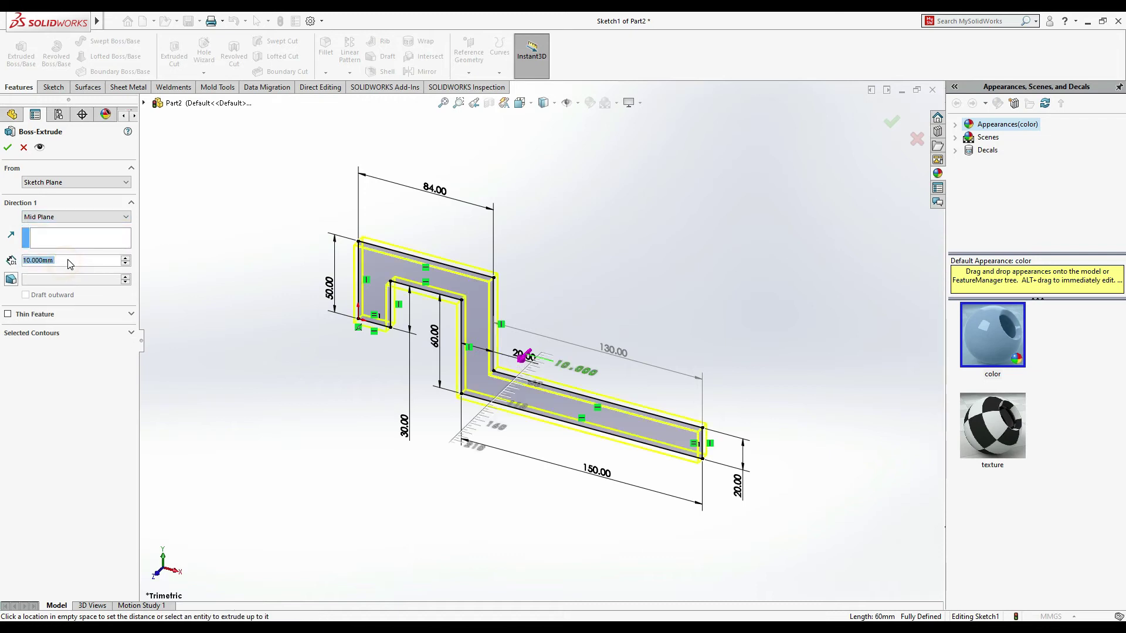
pyautogui.write('84')
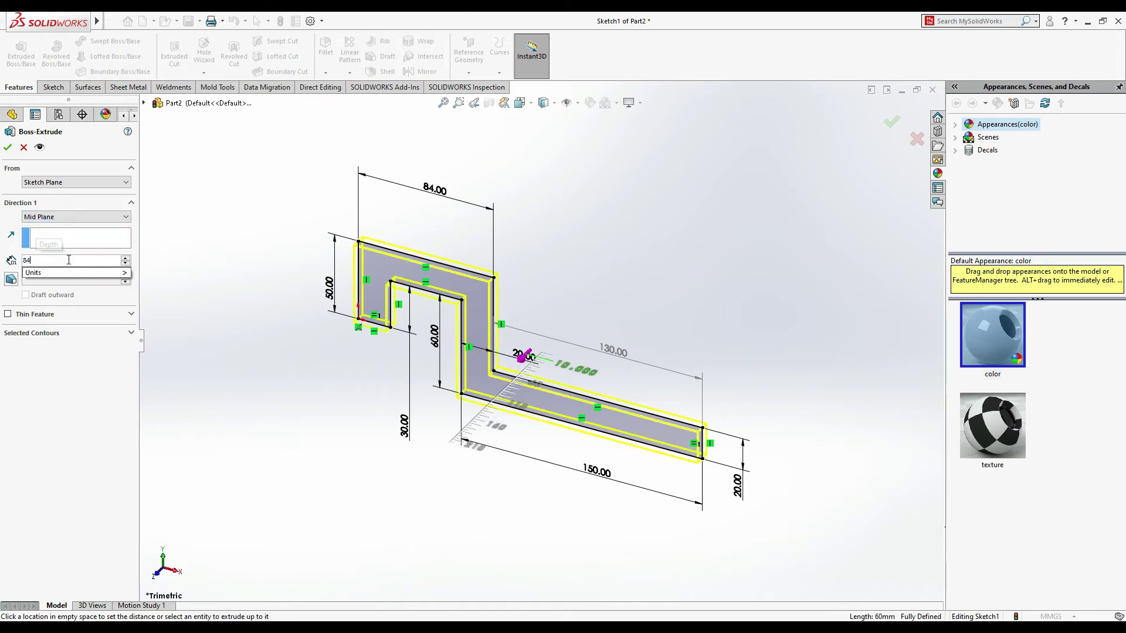
pyautogui.press('Return')
# Recheck the bracket's width in the PDF, set the Mid Plane extrusion depth to 80 mm and finish the boss
pyautogui.hotkey('alt', 'Tab')
pyautogui.hotkey('alt', 'Tab')
pyautogui.hotkey('alt', 'Tab')
pyautogui.hotkey('alt', 'Tab')
pyautogui.doubleClick(45, 260)
pyautogui.write('80')
pyautogui.press('Return')
pyautogui.rightClick(202, 291)
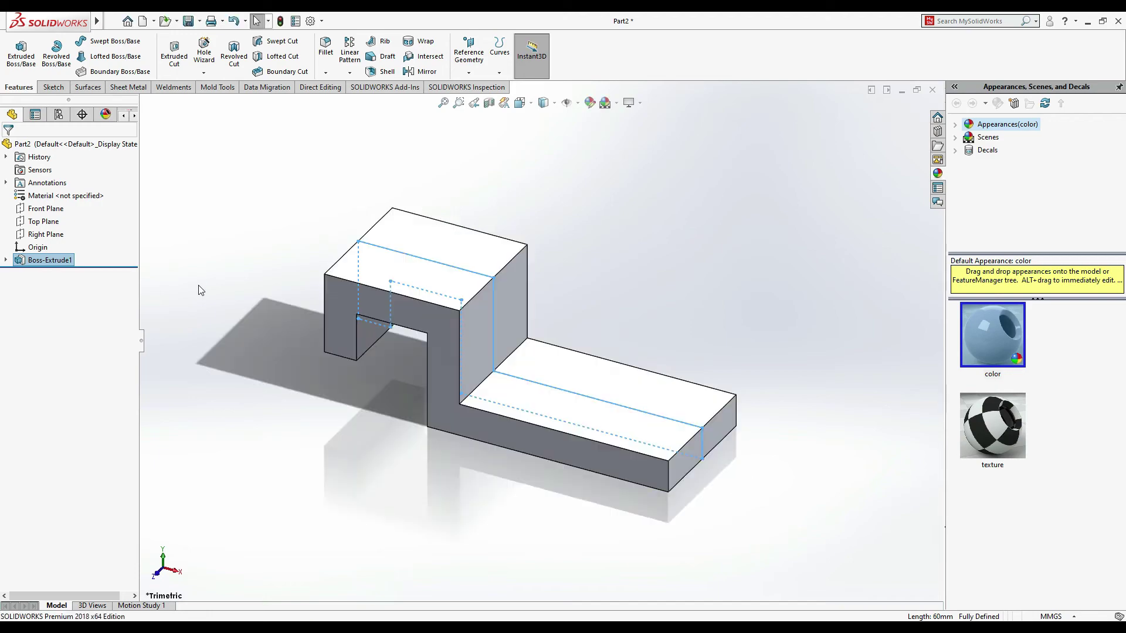
pyautogui.click(553, 237)
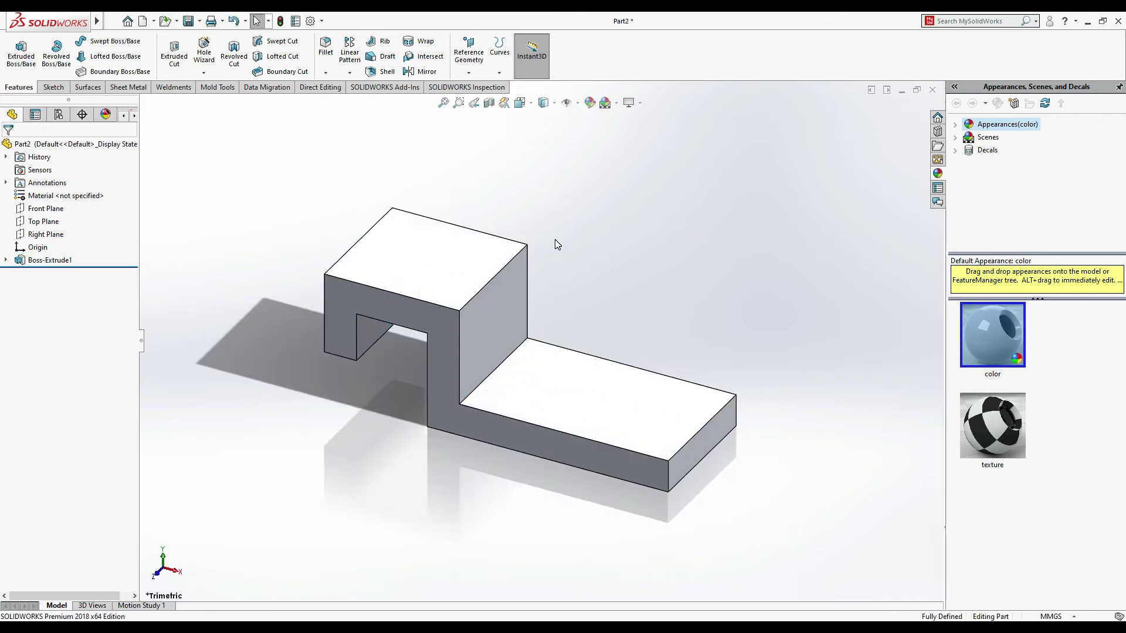
# Check the hole in the PDF and sketch a circle about 48 mm in diameter centred on the foot's upper face
pyautogui.hotkey('alt', 'Tab')
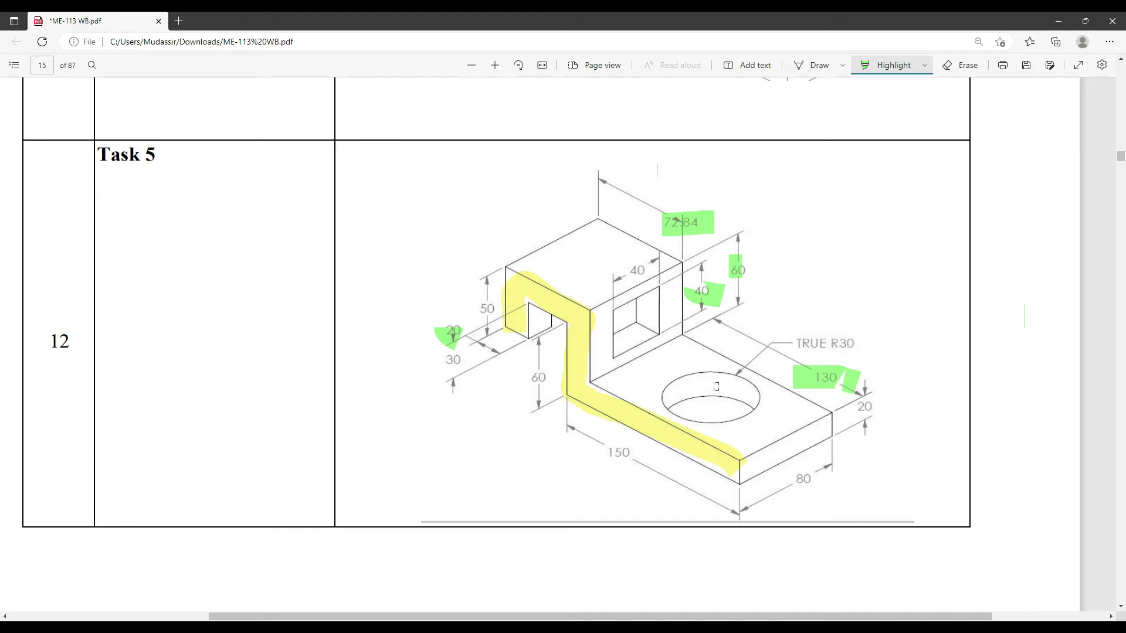
pyautogui.hotkey('alt', 'Tab')
pyautogui.click(610, 421)
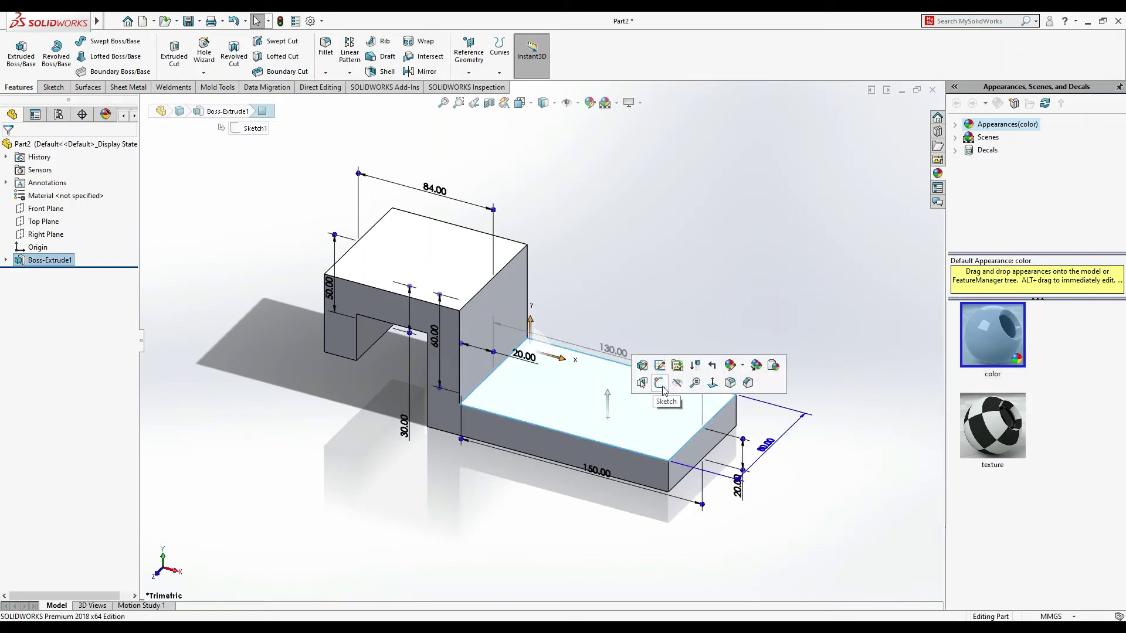
pyautogui.click(659, 383)
pyautogui.click(100, 41)
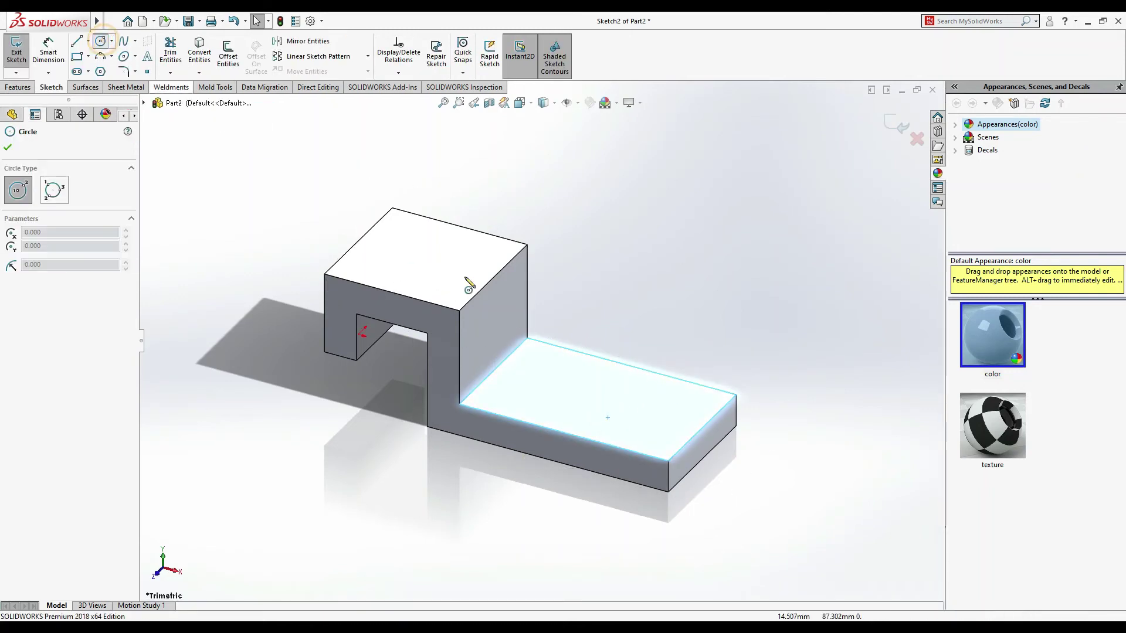
pyautogui.hotkey('ctrl', '8')
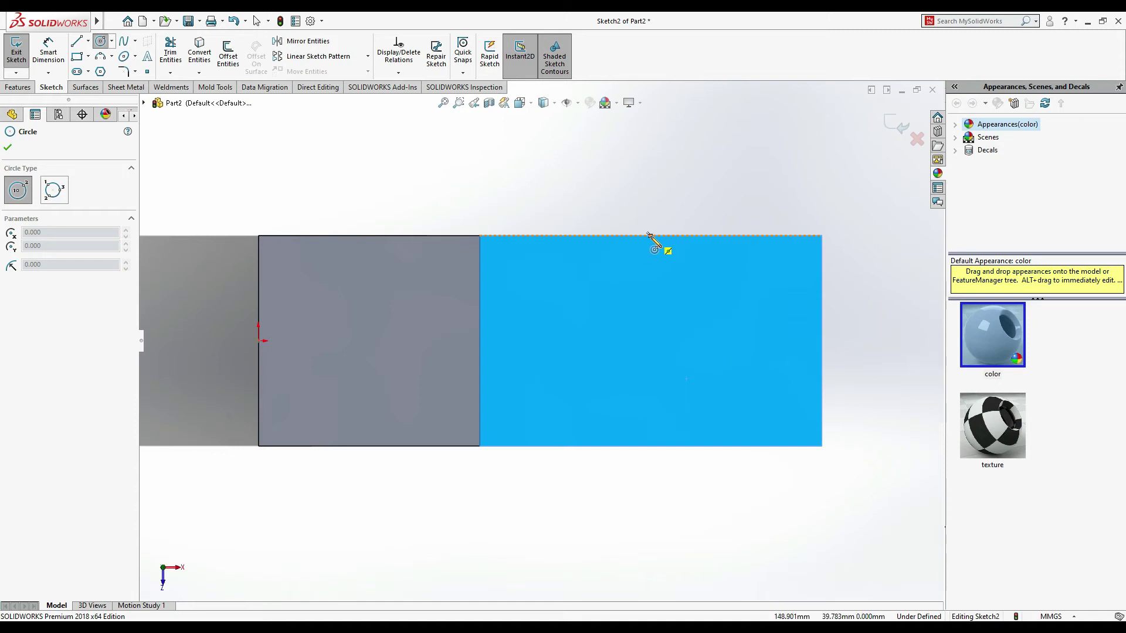
pyautogui.click(650, 341)
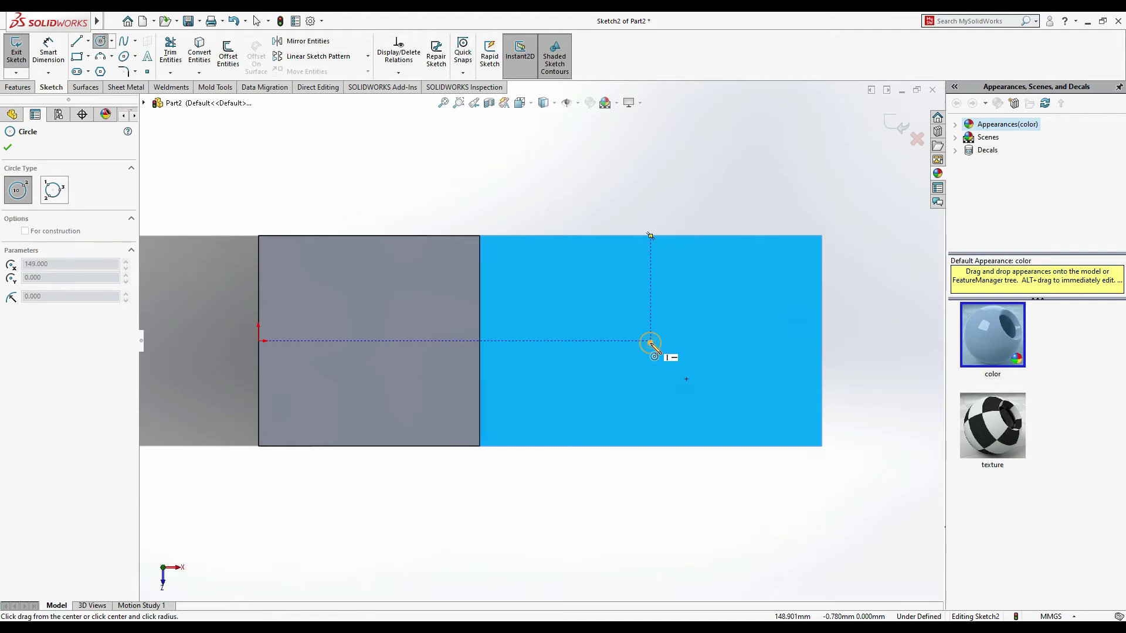
pyautogui.click(684, 289)
# Dimension the circle's diameter to 30 mm
pyautogui.click(41, 54)
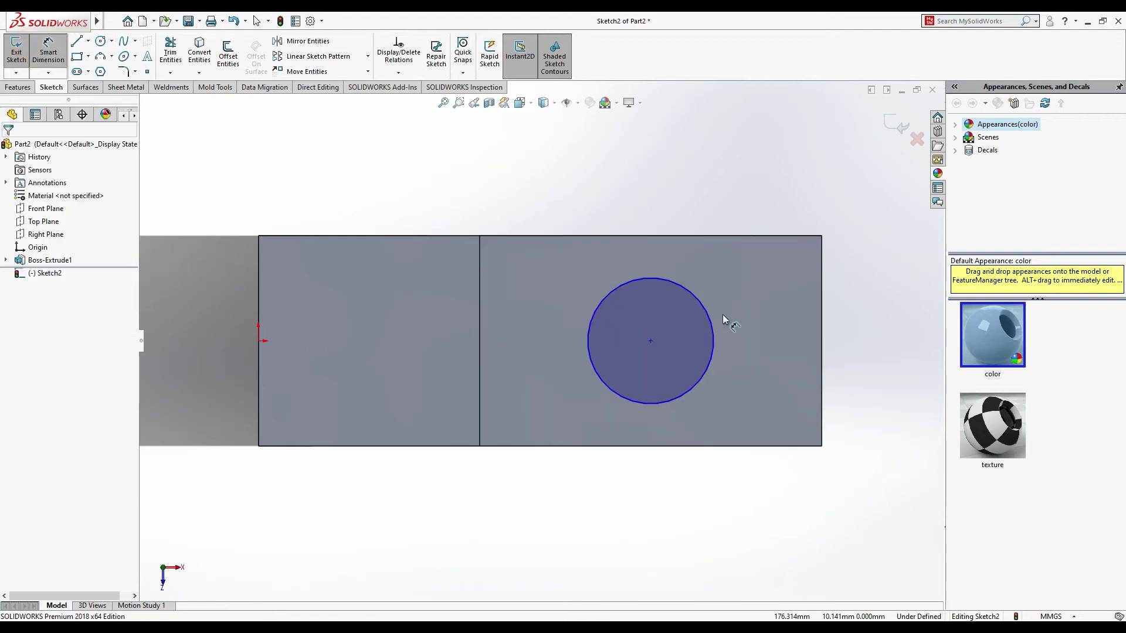
pyautogui.click(697, 306)
pyautogui.click(640, 218)
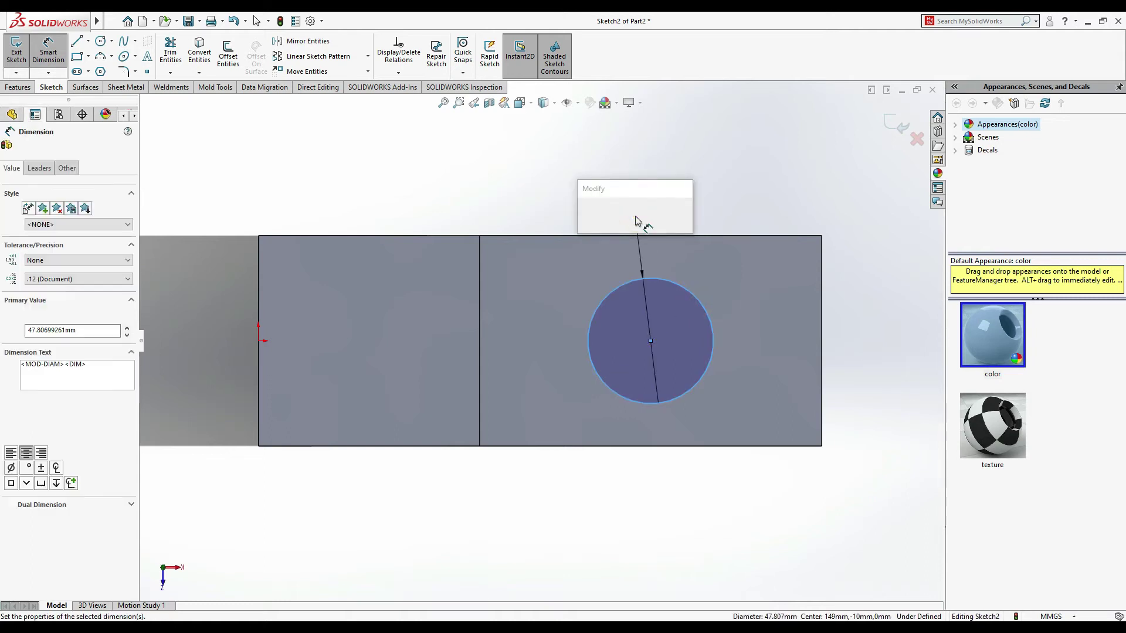
pyautogui.write('30')
pyautogui.press('Return')
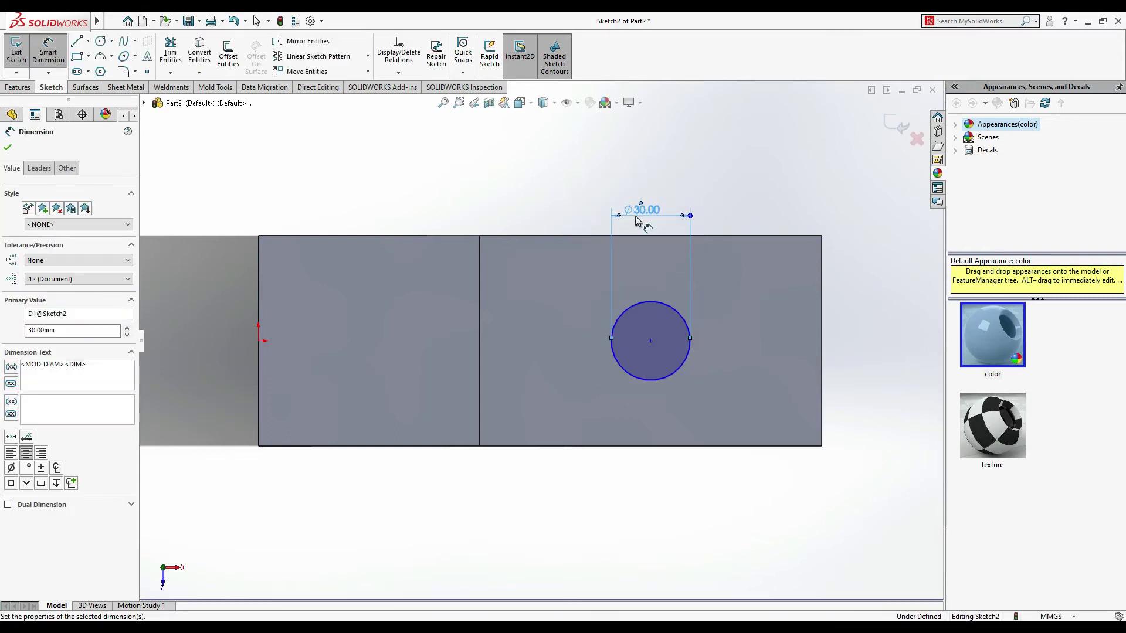
# Compare the hole's TRUE R30 callout in the PDF and set the circle's diameter to 60 mm
pyautogui.hotkey('alt', 'Tab')
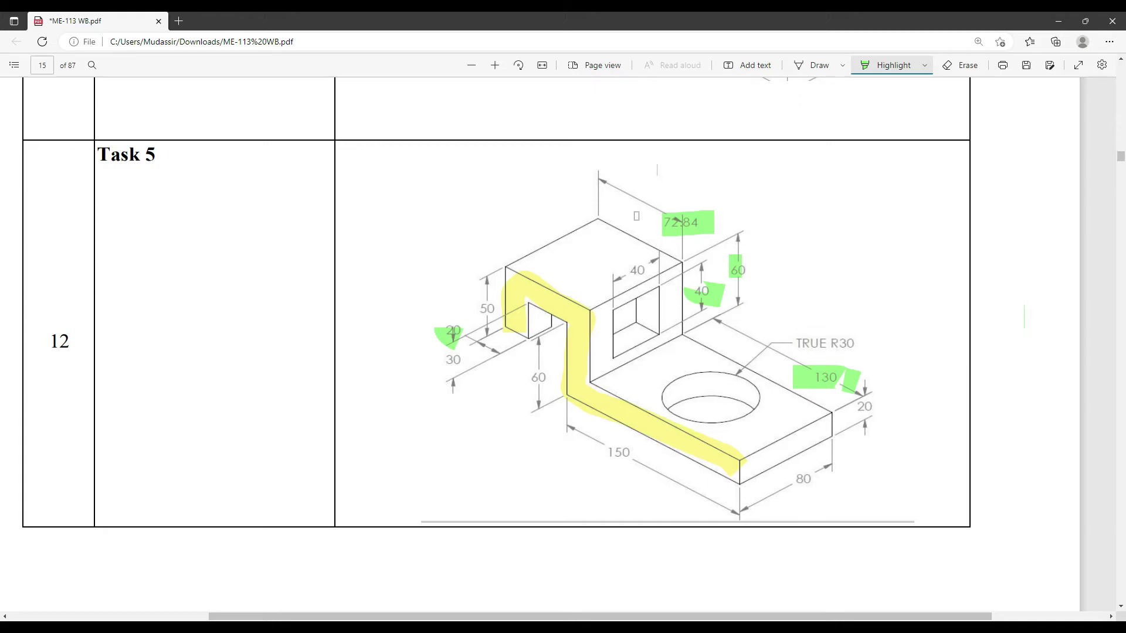
pyautogui.hotkey('alt', 'Tab')
pyautogui.doubleClick(653, 212)
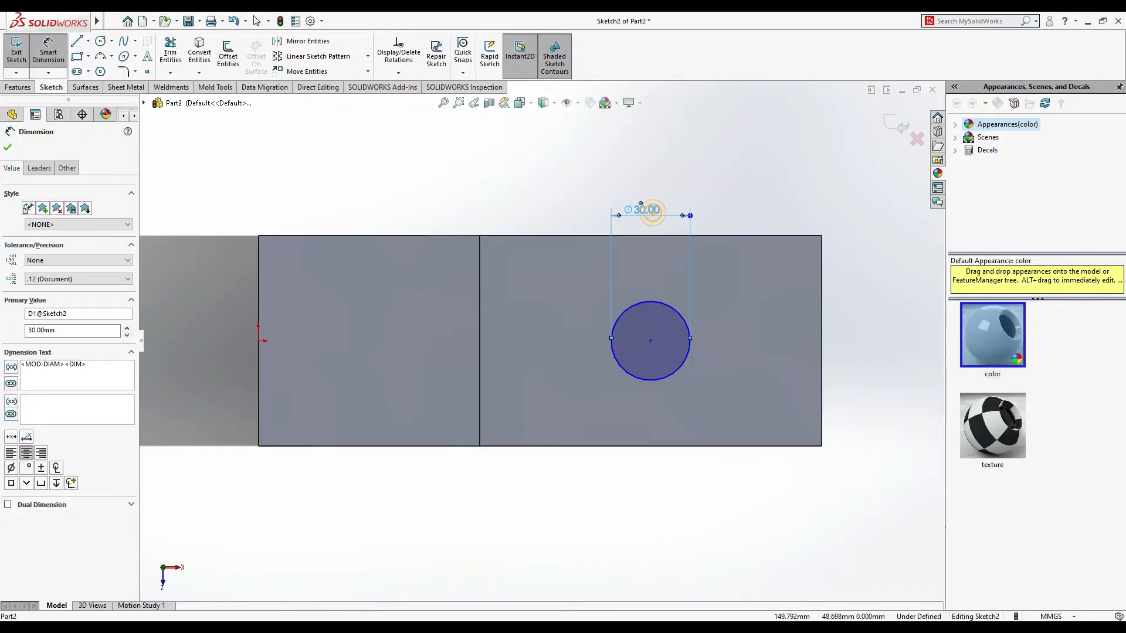
pyautogui.write('60')
pyautogui.press('Return')
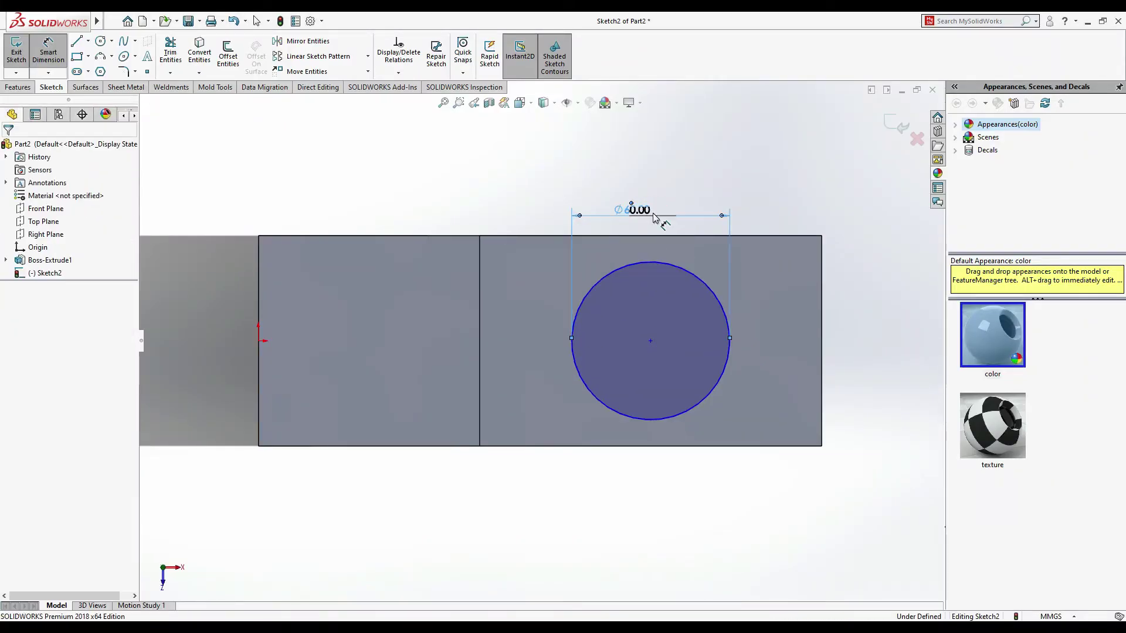
pyautogui.hotkey('alt', 'Tab')
pyautogui.hotkey('alt', 'Tab')
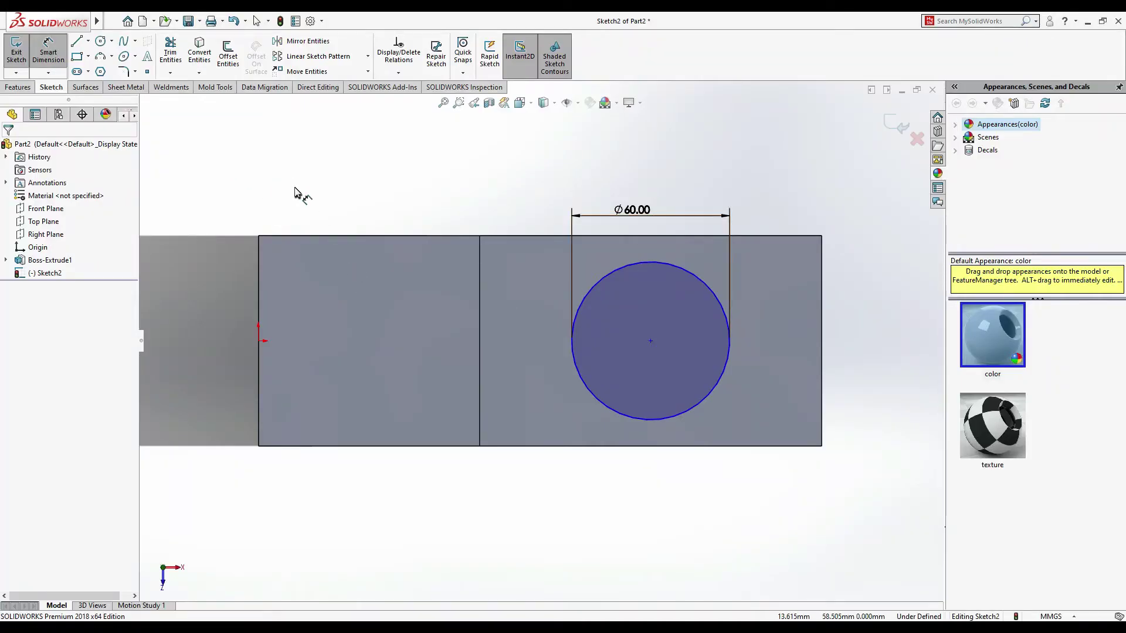
# Cut the circle through the foot with an Extruded Cut set to Through All
pyautogui.hotkey('ctrl', '7')
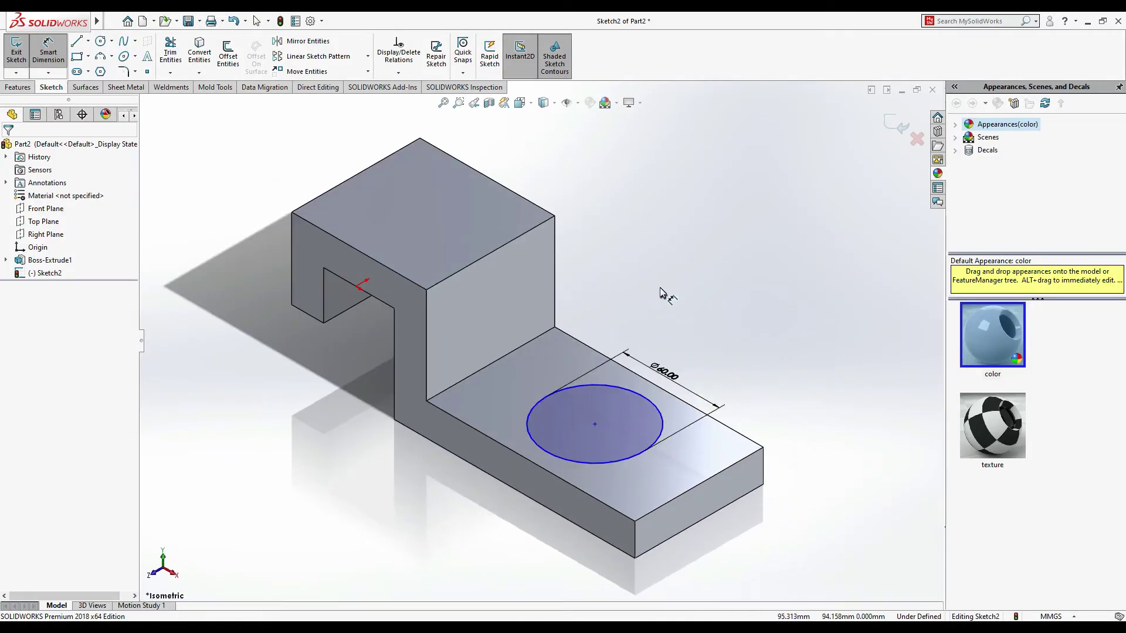
pyautogui.click(18, 87)
pyautogui.click(185, 61)
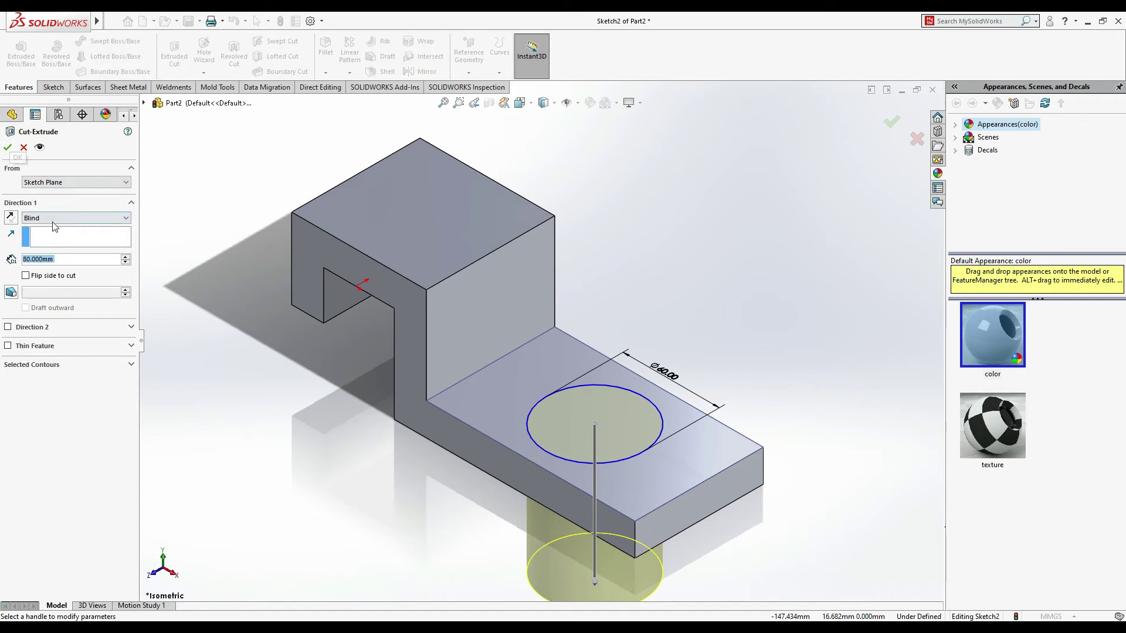
pyautogui.click(54, 220)
pyautogui.click(54, 233)
pyautogui.click(7, 147)
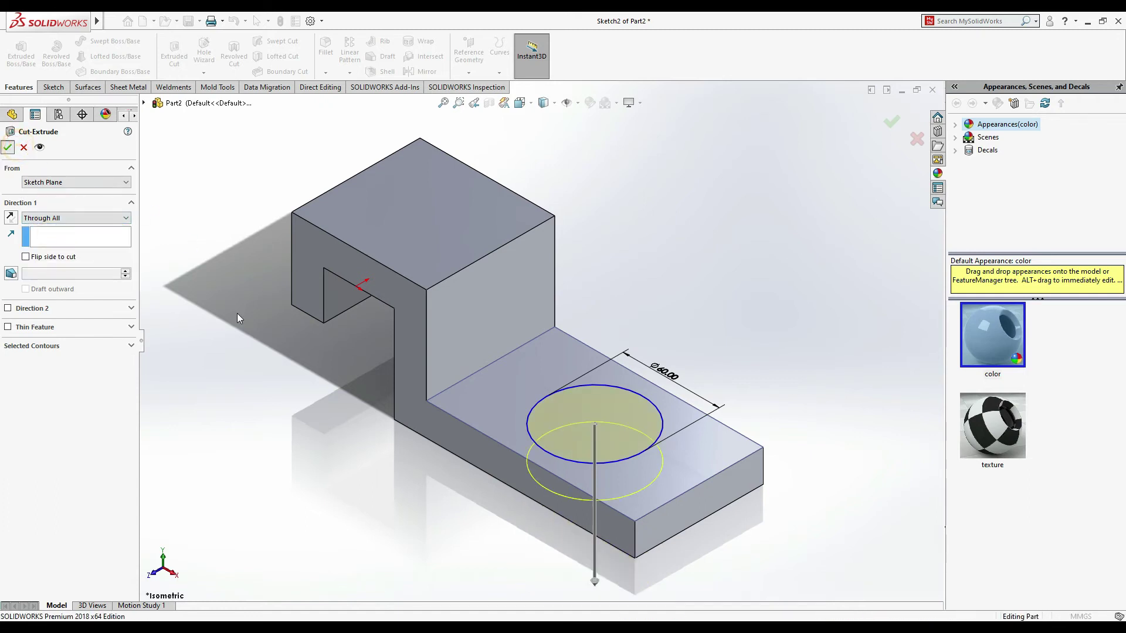
# On the upper block's vertical face above the foot, sketch a center rectangle about 34 mm wide and 3 mm high after checking the PDF
pyautogui.click(458, 302)
pyautogui.click(512, 276)
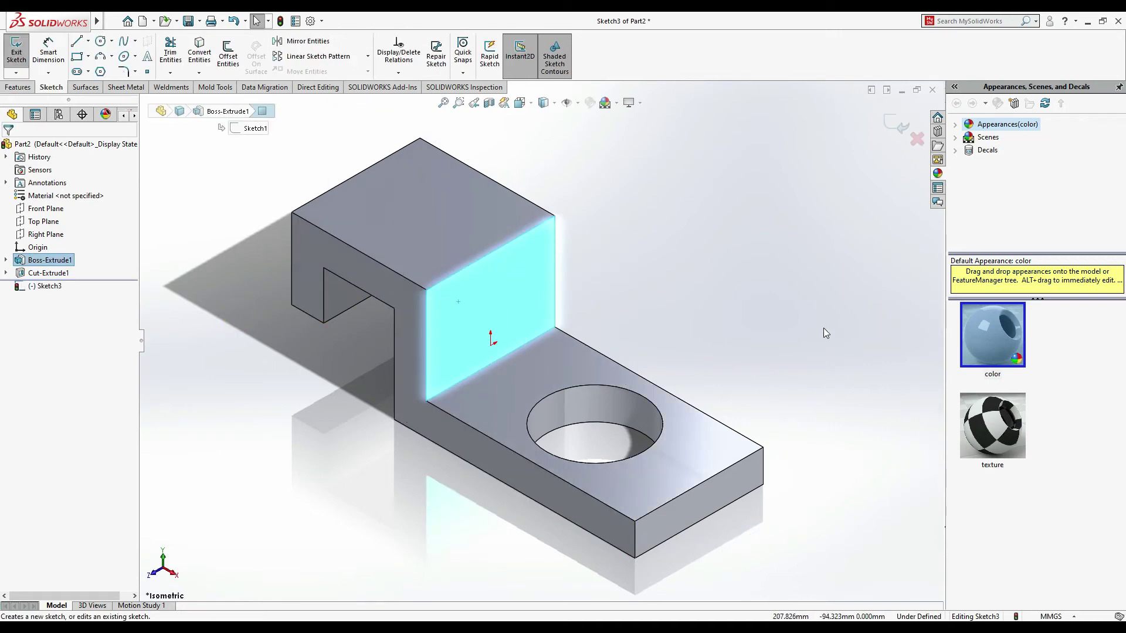
pyautogui.hotkey('ctrl', '8')
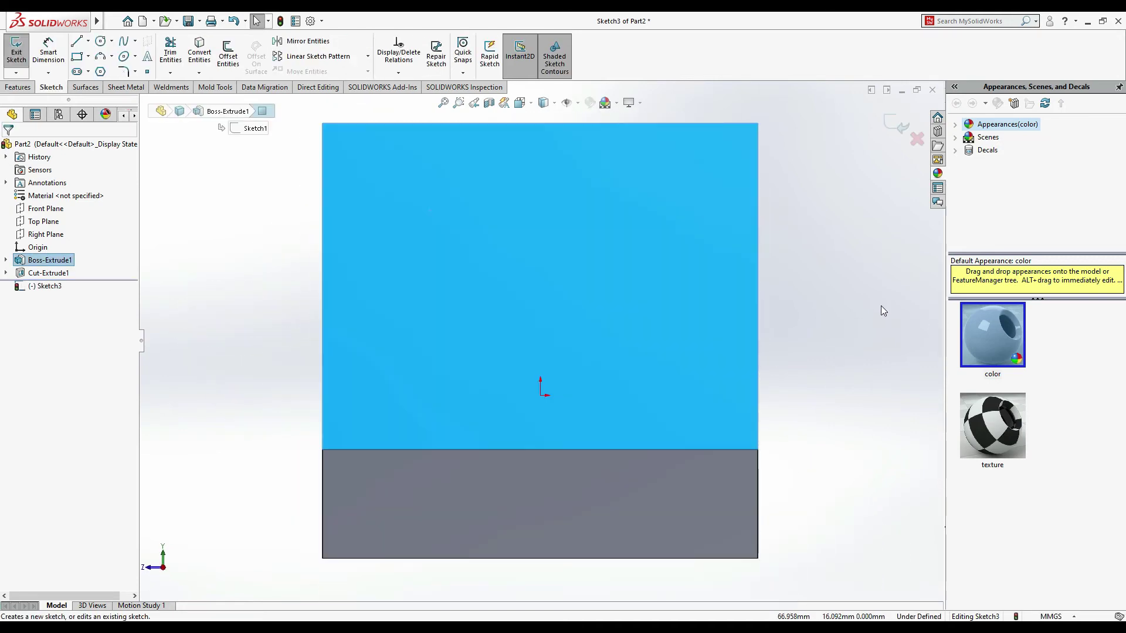
pyautogui.hotkey('alt', 'Tab')
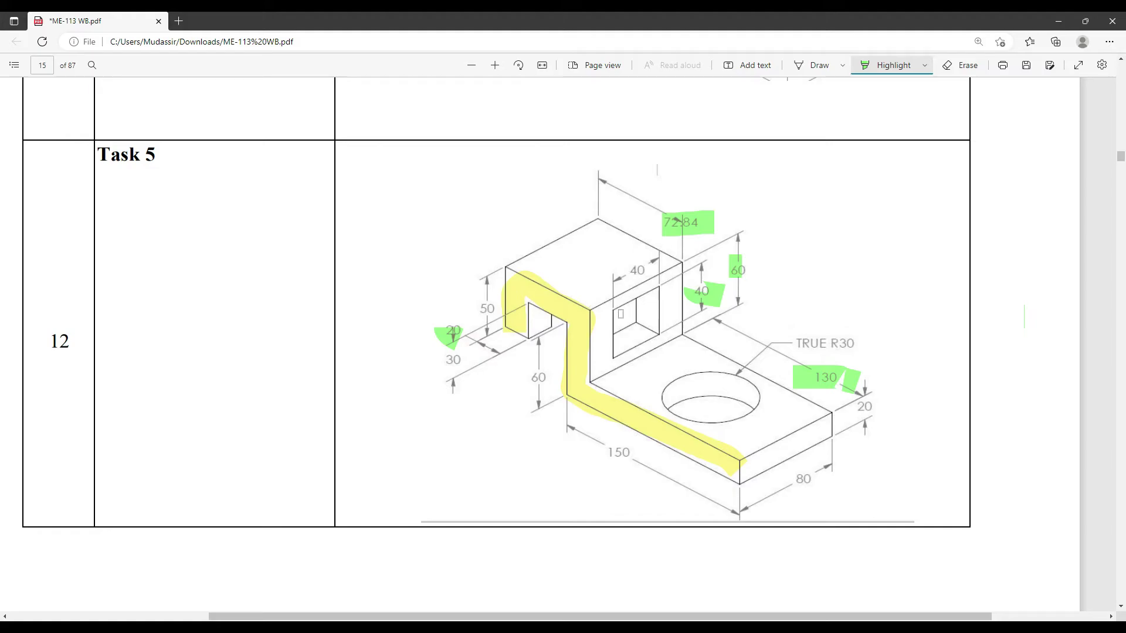
pyautogui.hotkey('alt', 'Tab')
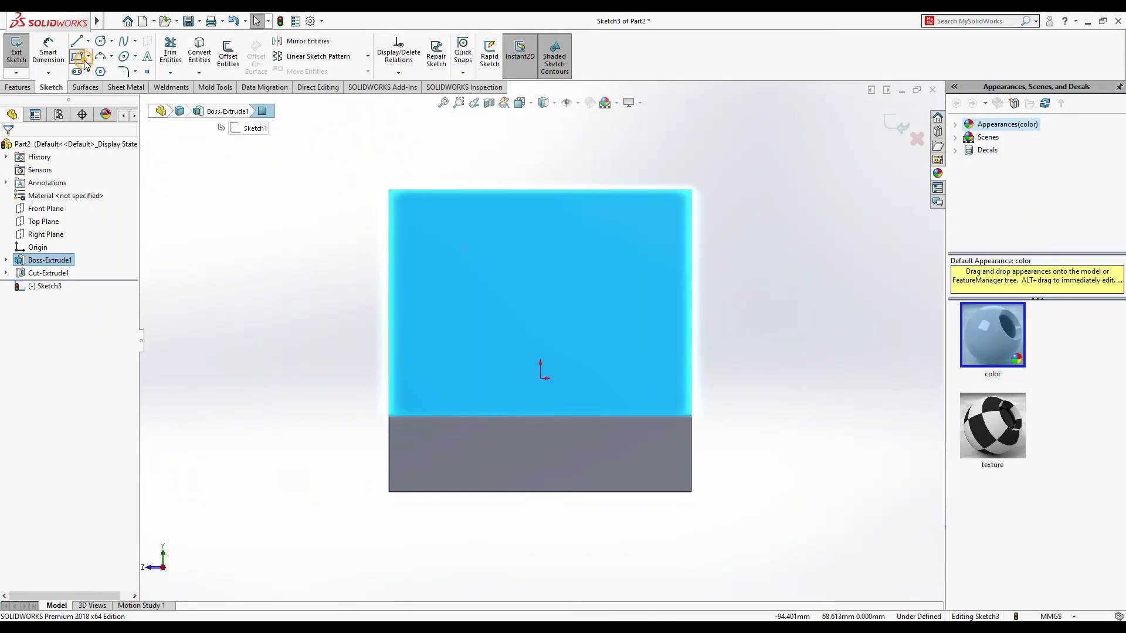
pyautogui.click(84, 61)
pyautogui.click(88, 57)
pyautogui.click(105, 86)
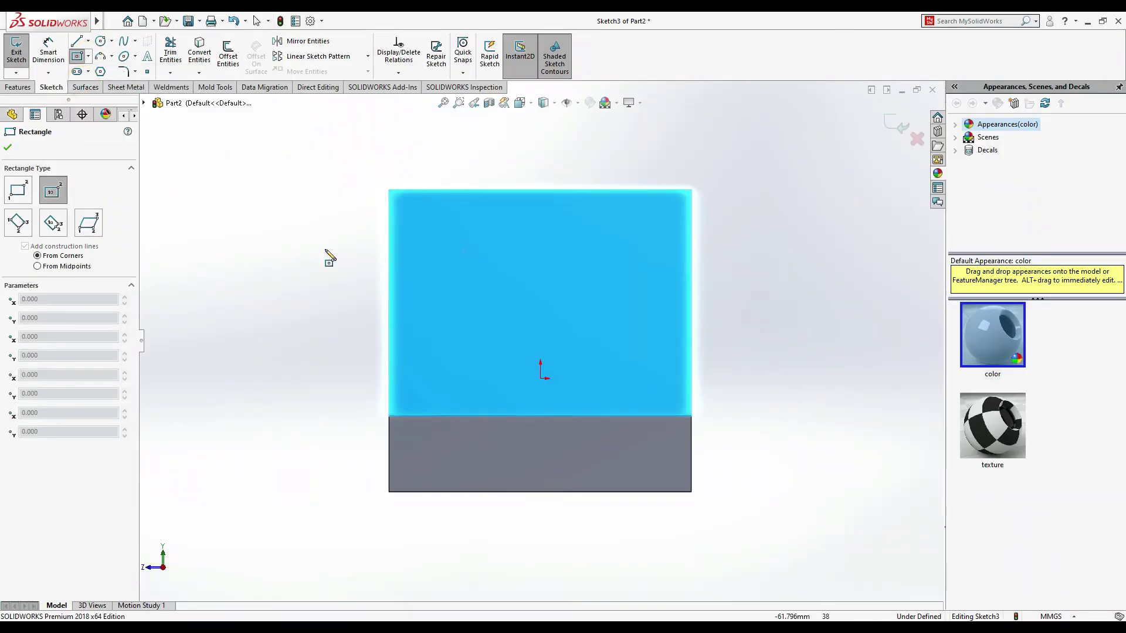
pyautogui.click(540, 289)
pyautogui.click(604, 282)
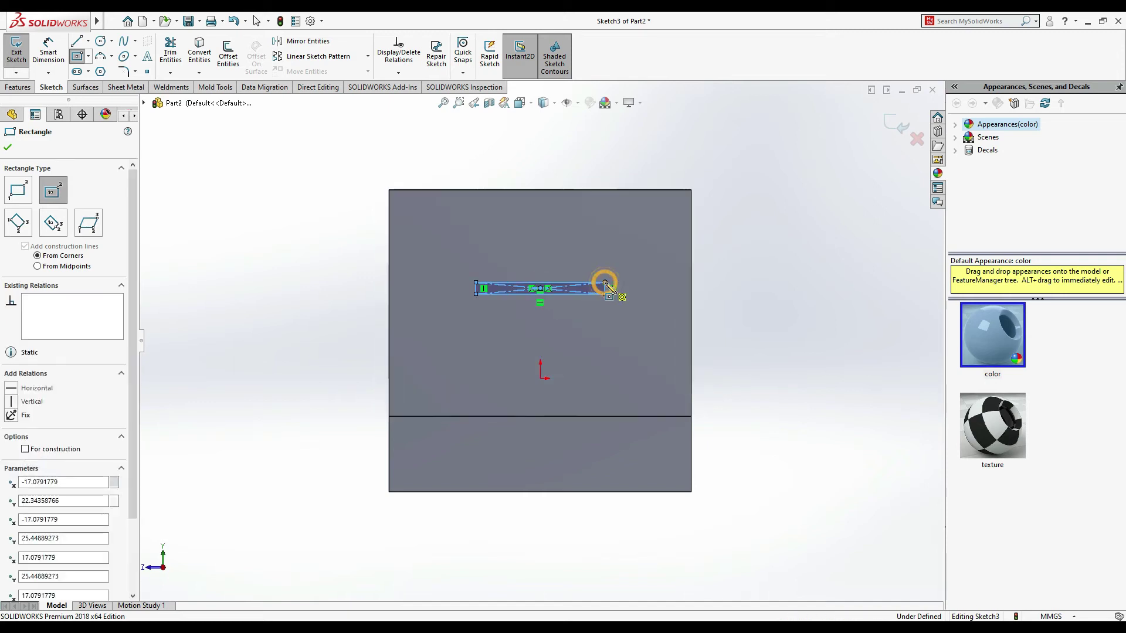
# Dimension the rectangle's width to 40 mm
pyautogui.click(48, 53)
pyautogui.click(555, 281)
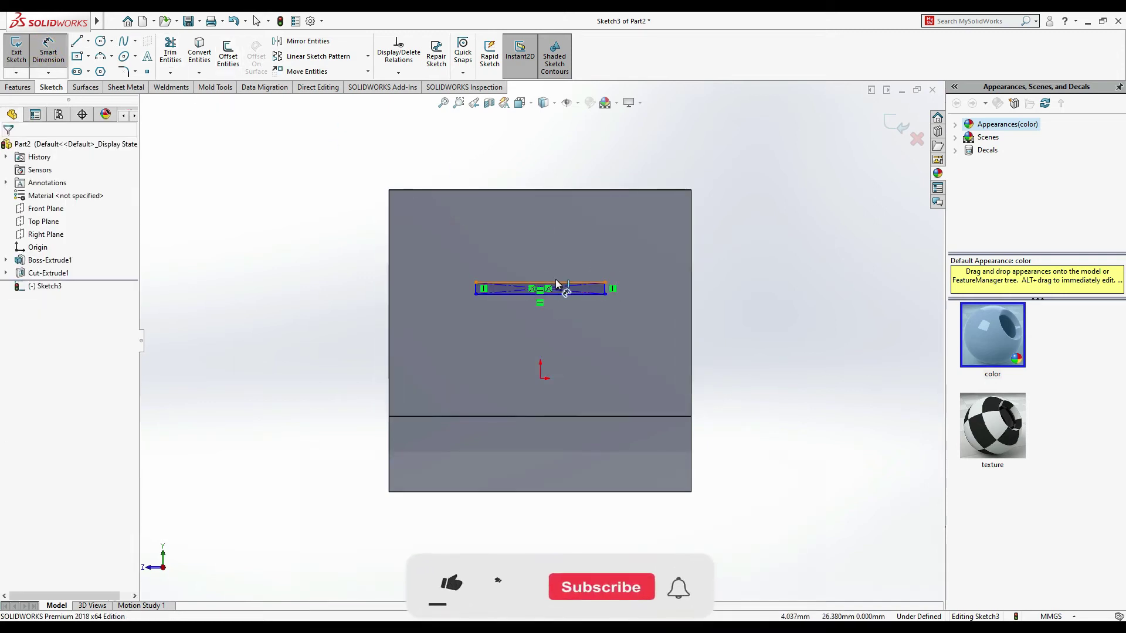
pyautogui.click(547, 251)
pyautogui.write('40')
pyautogui.press('Return')
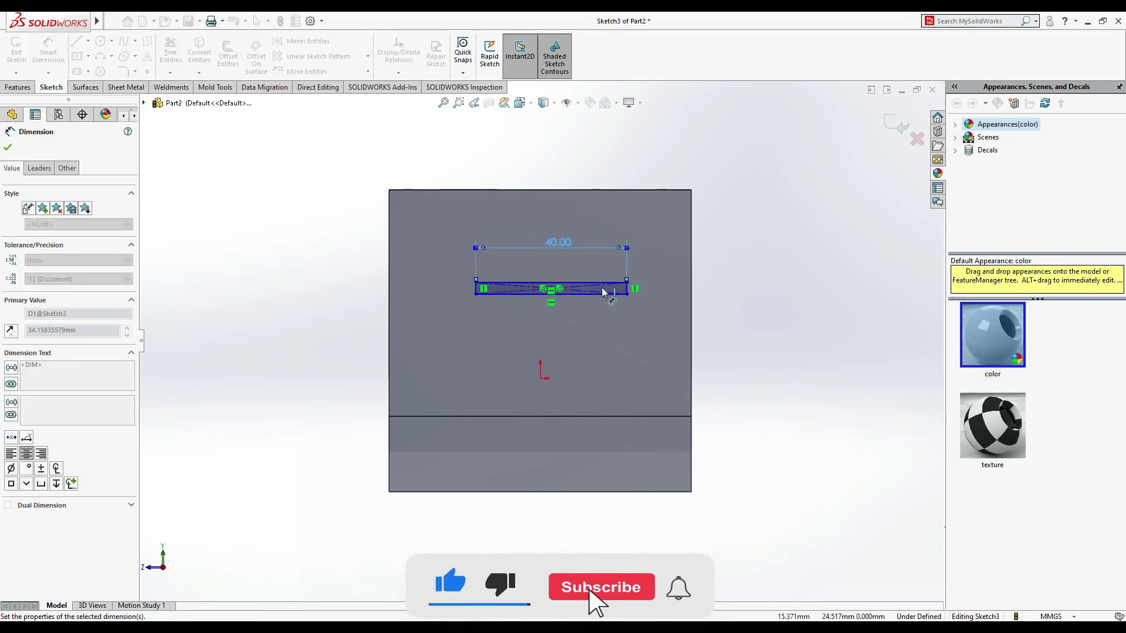
# Dimension the rectangle's height to 740 mm
pyautogui.click(627, 288)
pyautogui.click(650, 300)
pyautogui.press('Return')
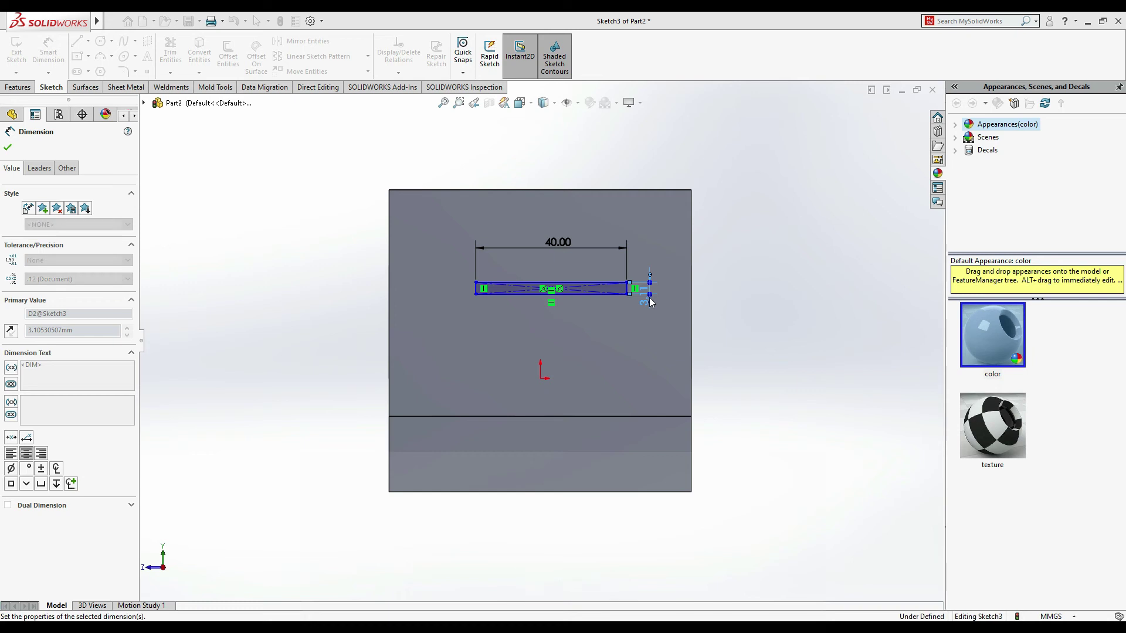
# Correct the rectangle's height dimension to 40 mm and fit the whole part in view
pyautogui.scroll(-2, 647, 329)
pyautogui.scroll(6, 648, 339)
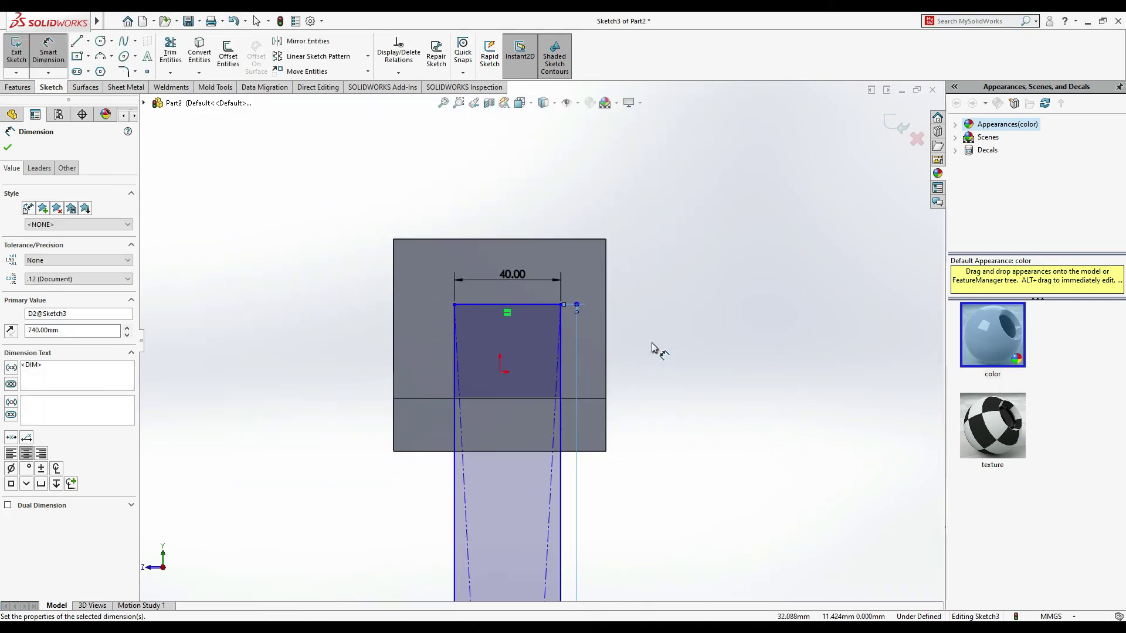
pyautogui.scroll(3, 563, 557)
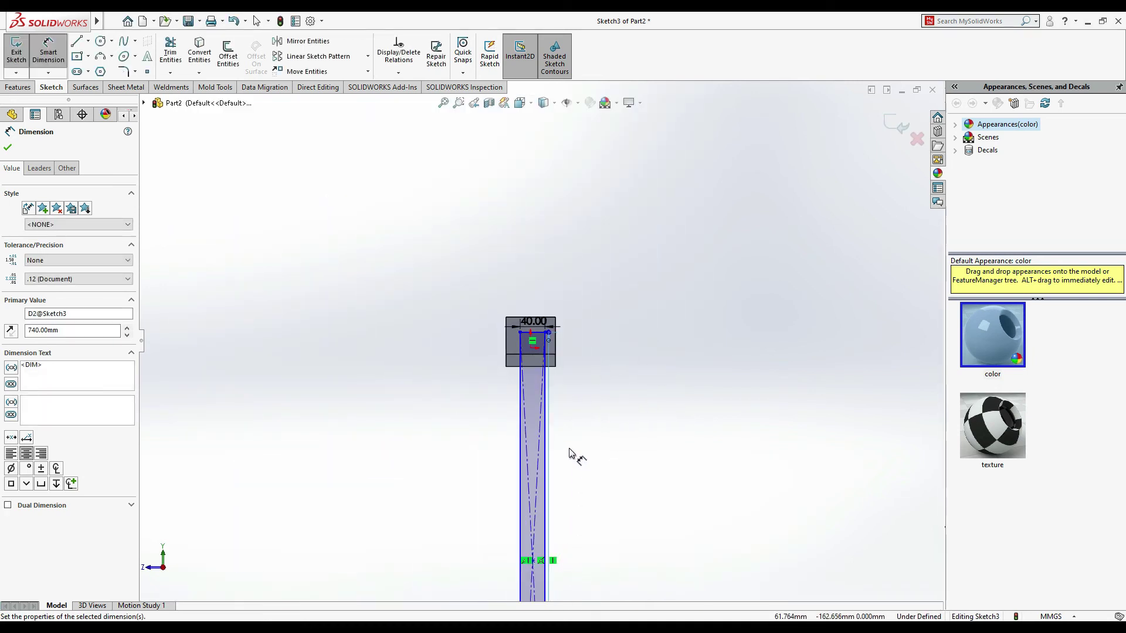
pyautogui.scroll(2, 569, 453)
pyautogui.click(536, 550)
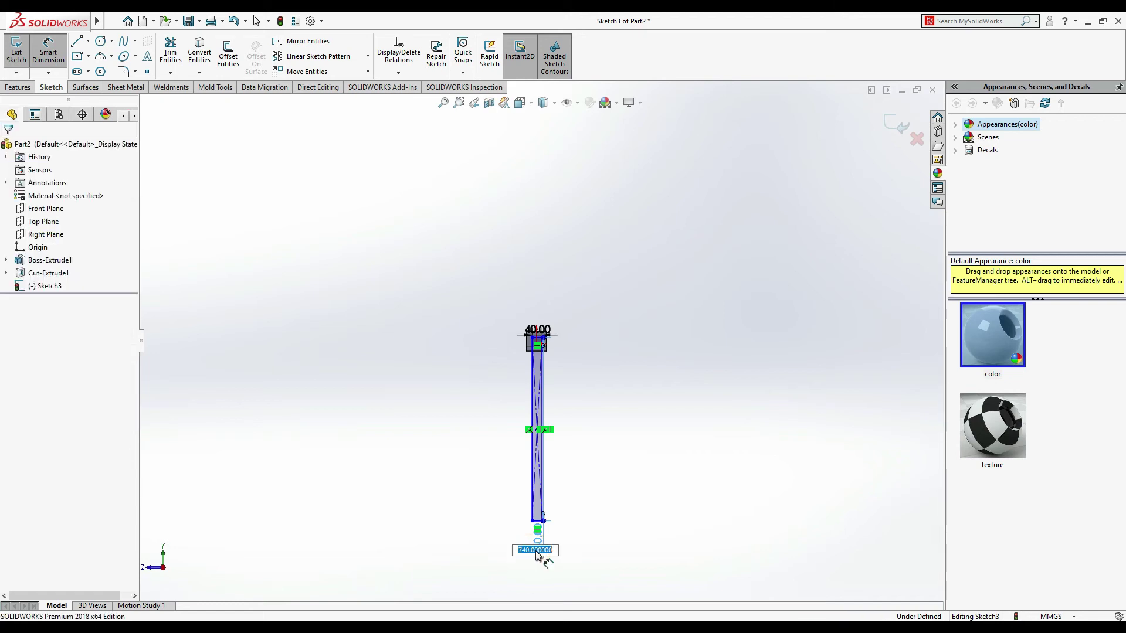
pyautogui.press('Return')
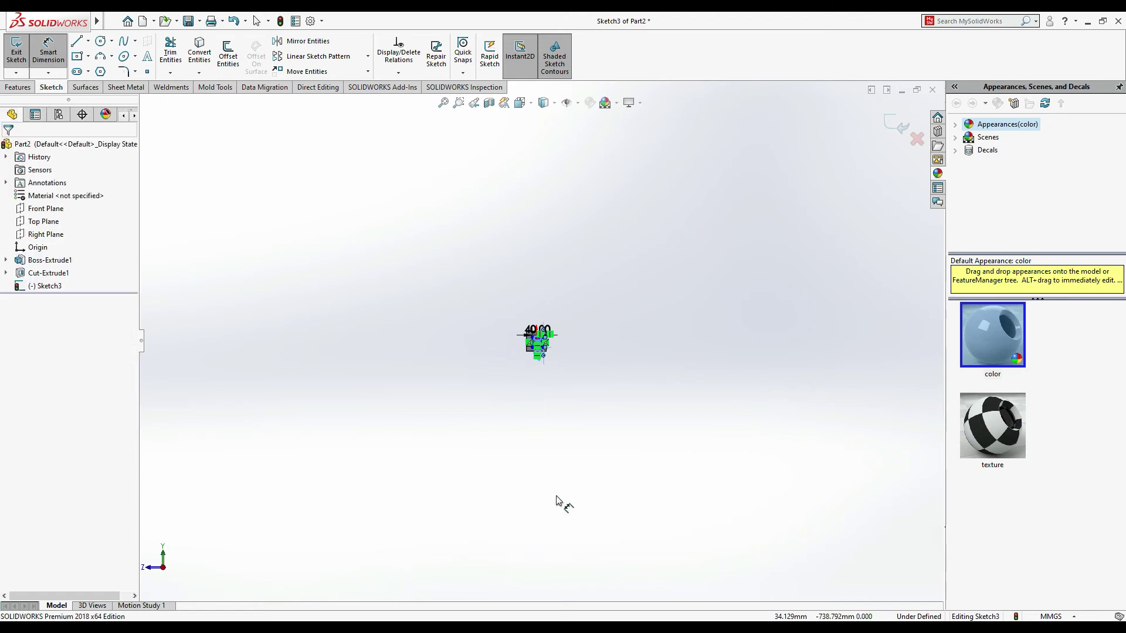
pyautogui.click(443, 103)
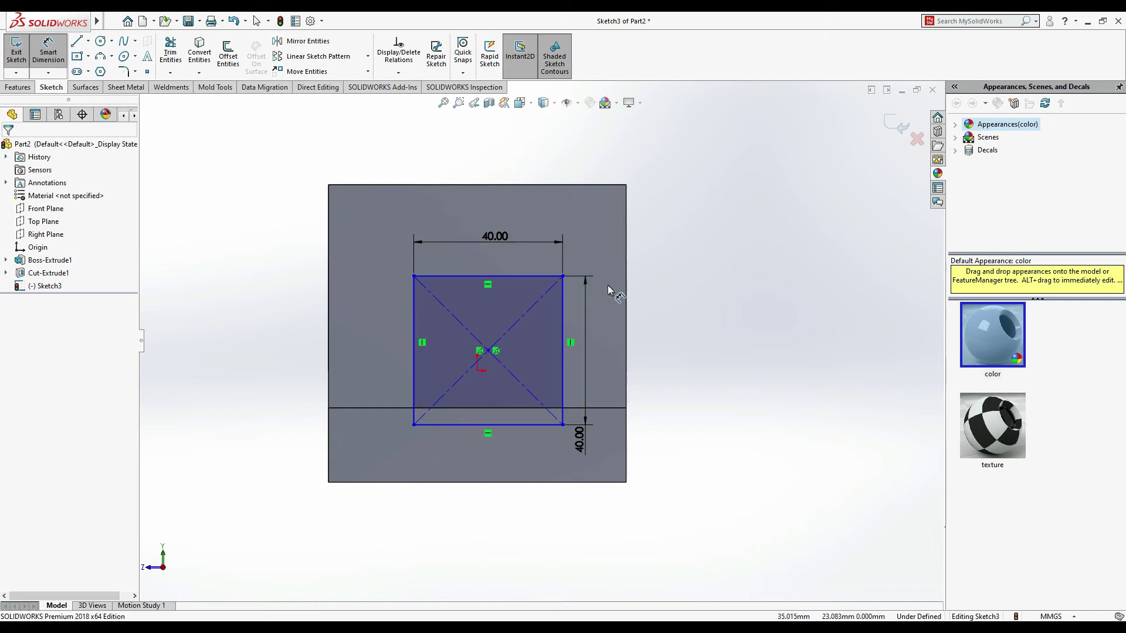
# After checking the PDF drawing, dimension the gap between the square's top edge and the block's top edge to 15 mm
pyautogui.hotkey('alt', 'Tab')
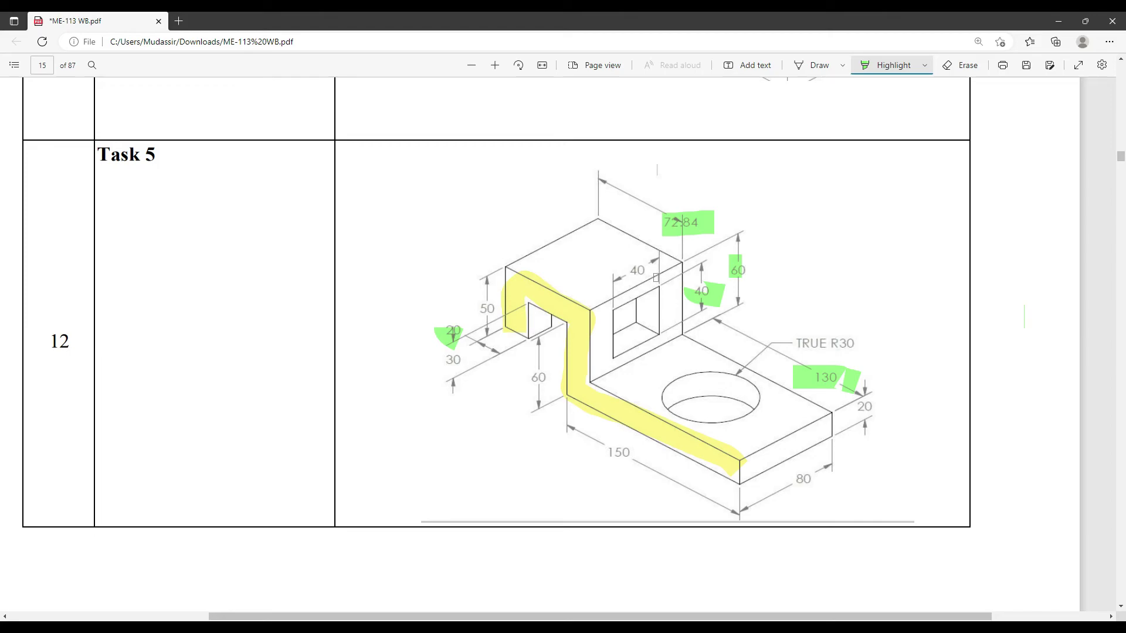
pyautogui.hotkey('alt', 'Tab')
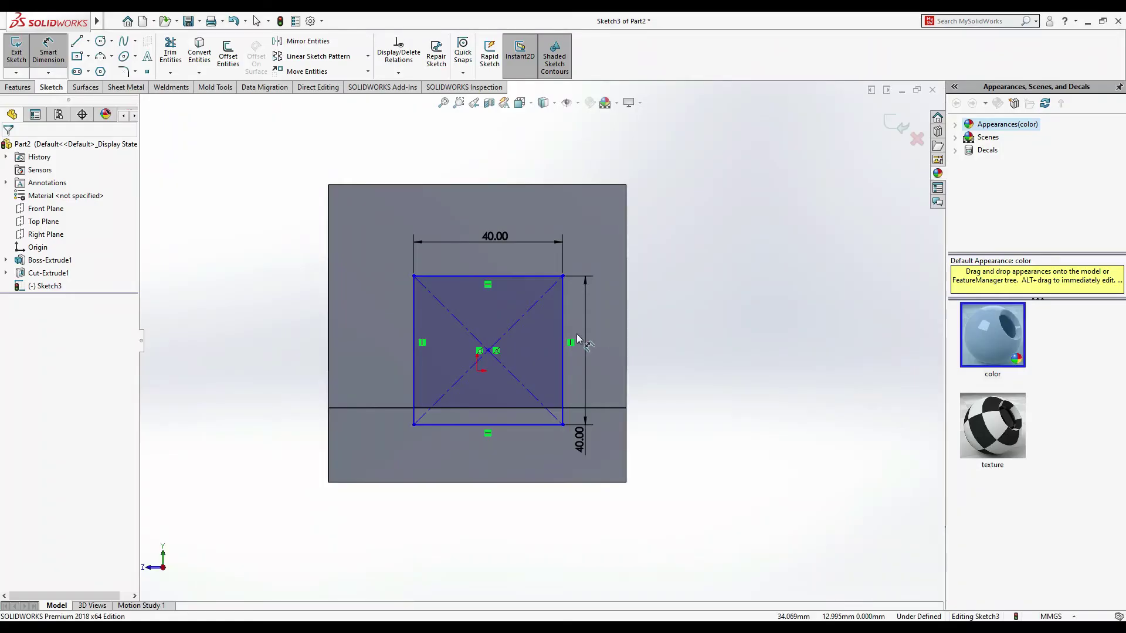
pyautogui.click(463, 276)
pyautogui.click(462, 185)
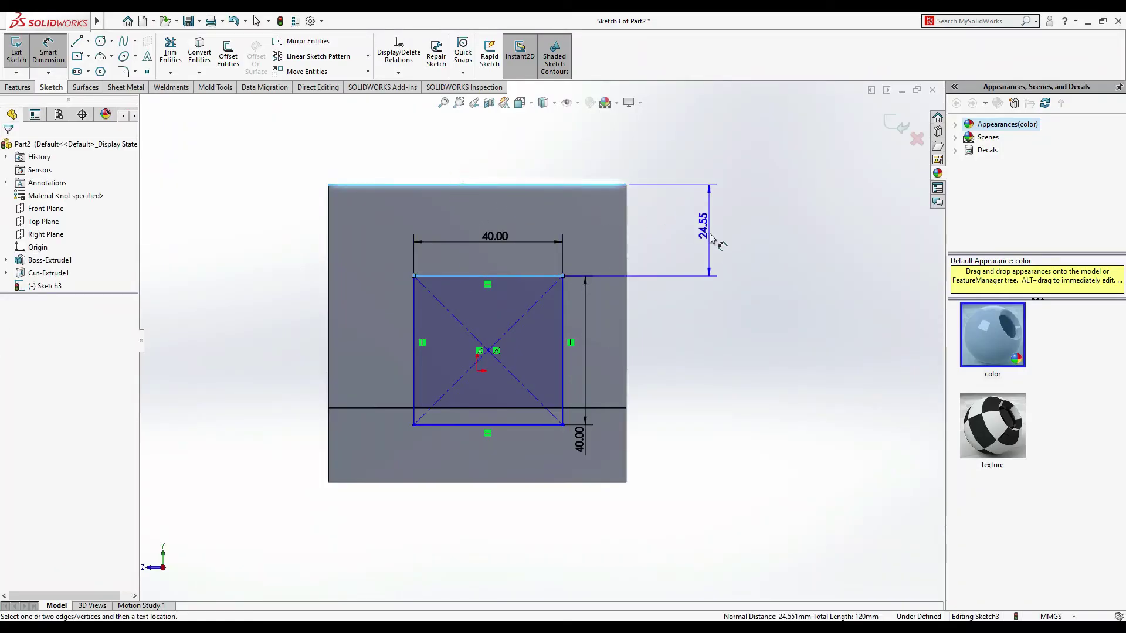
pyautogui.click(711, 241)
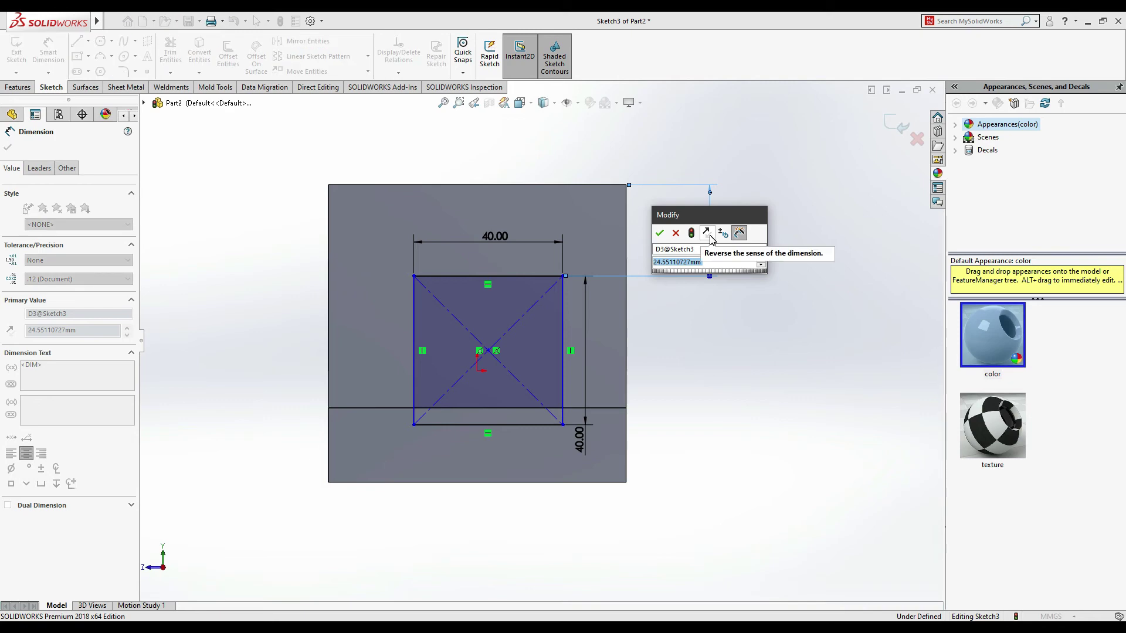
pyautogui.press('Return')
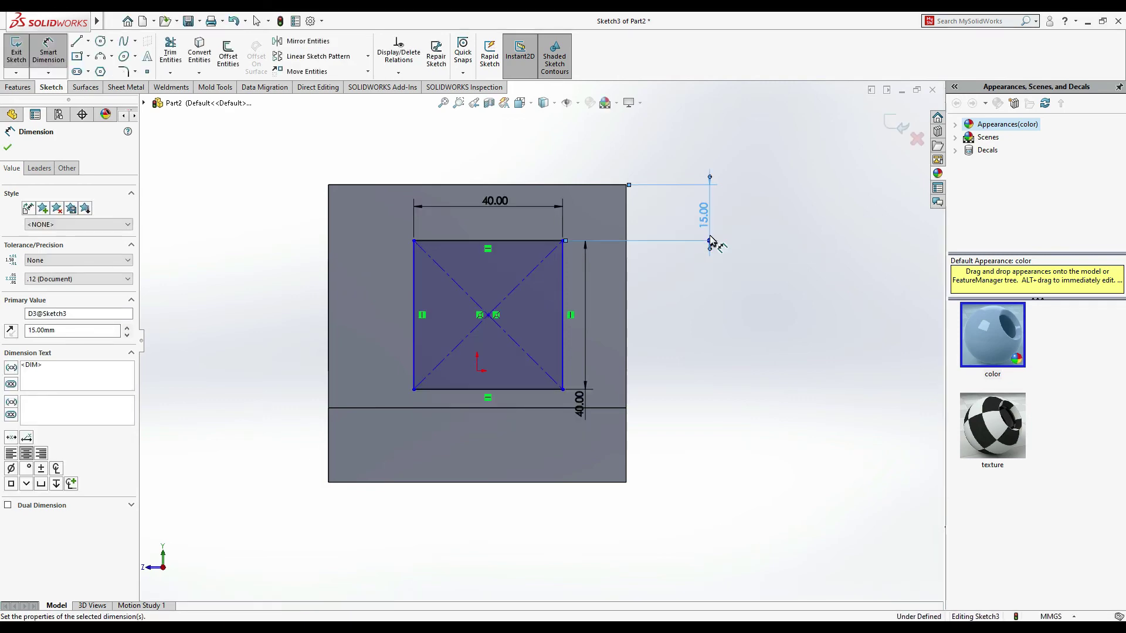
# Set the gap between the square's top edge and the block's top edge to 10 mm
pyautogui.hotkey('alt', 'Tab')
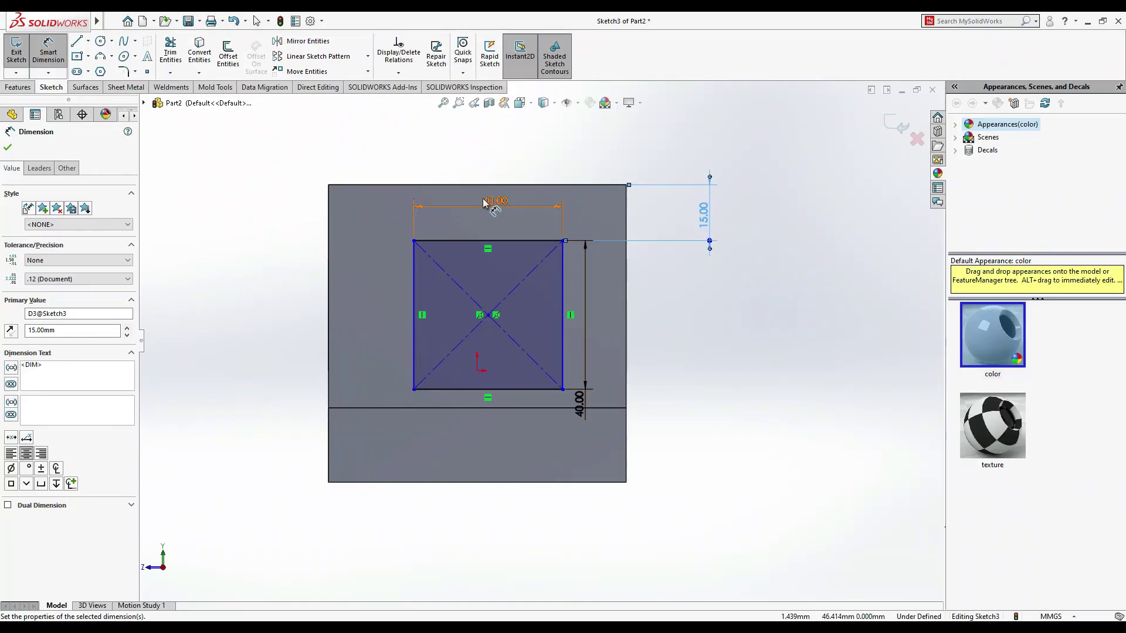
pyautogui.click(705, 225)
pyautogui.write('10')
pyautogui.press('Return')
# Check the distance between the square's bottom edge and the line where the block meets the foot
pyautogui.click(531, 371)
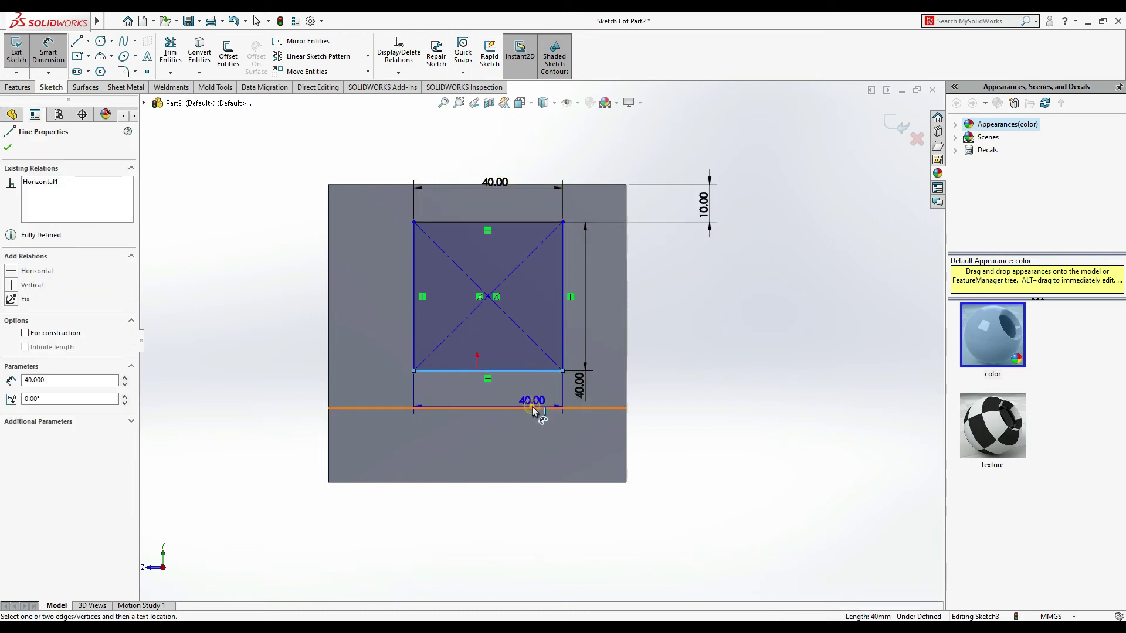
pyautogui.click(537, 407)
pyautogui.click(635, 388)
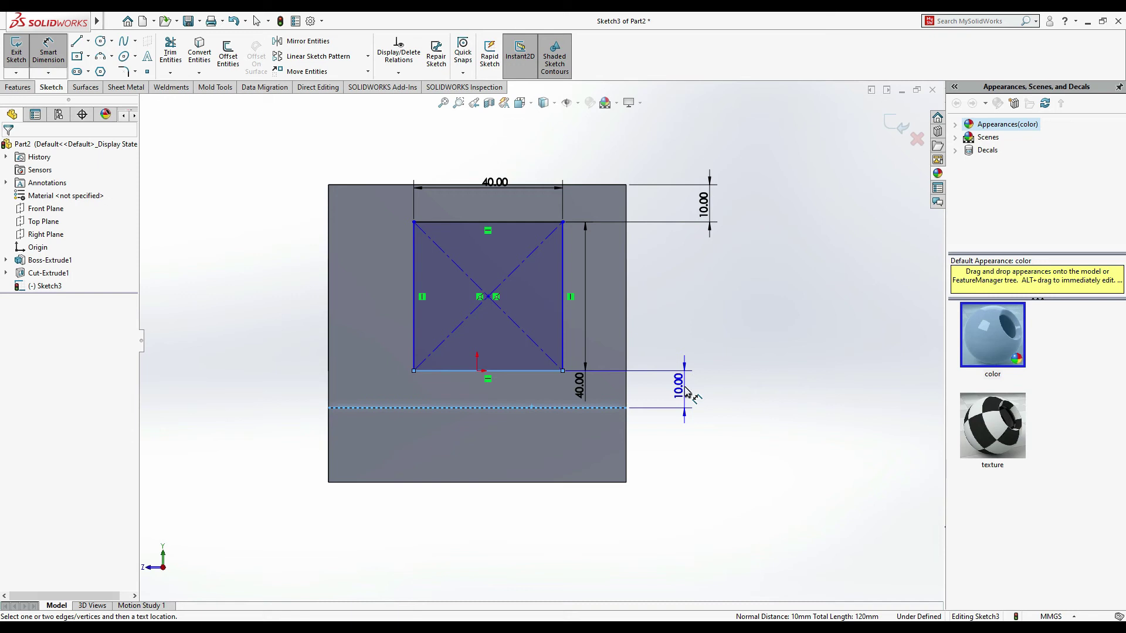
pyautogui.press('Escape')
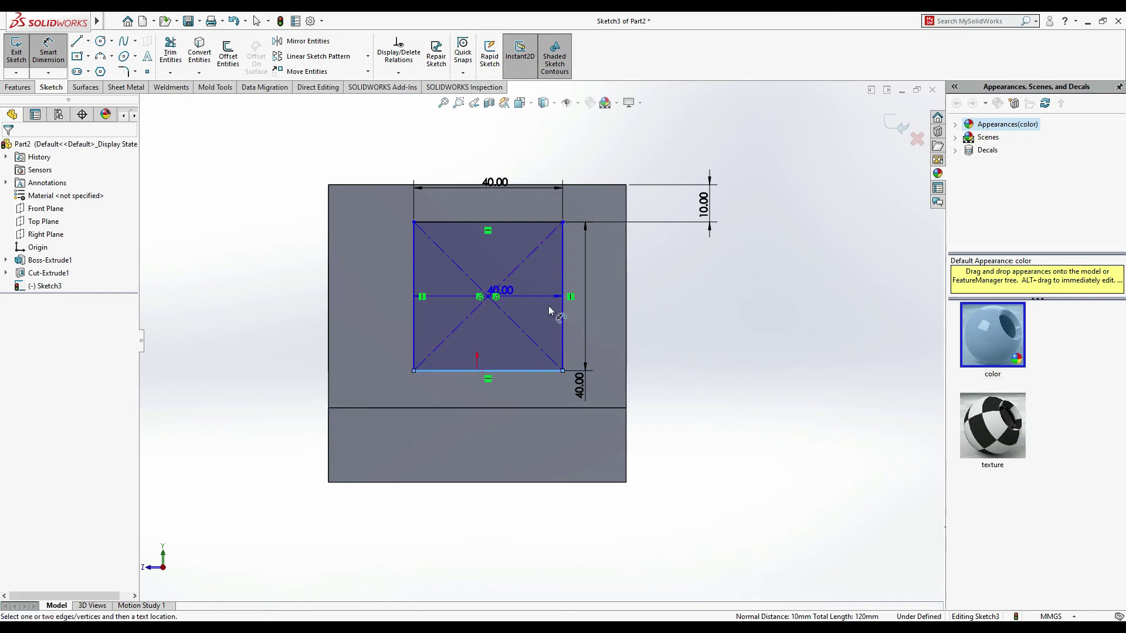
# Dimension the gap between the square's right edge and the block's right edge to 18 mm
pyautogui.click(563, 306)
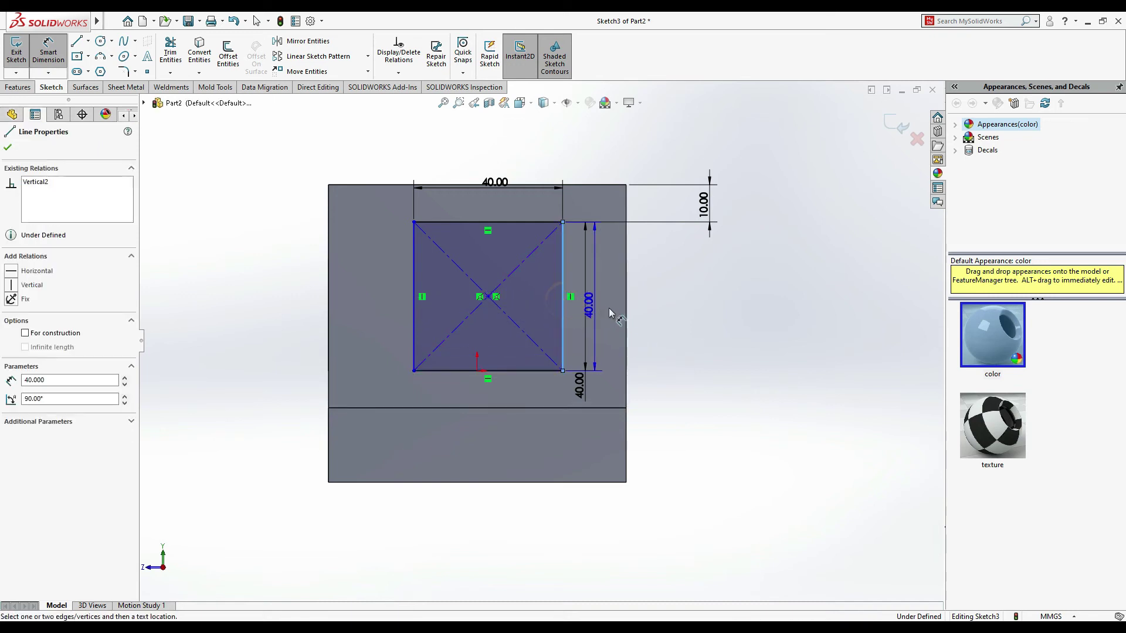
pyautogui.click(626, 313)
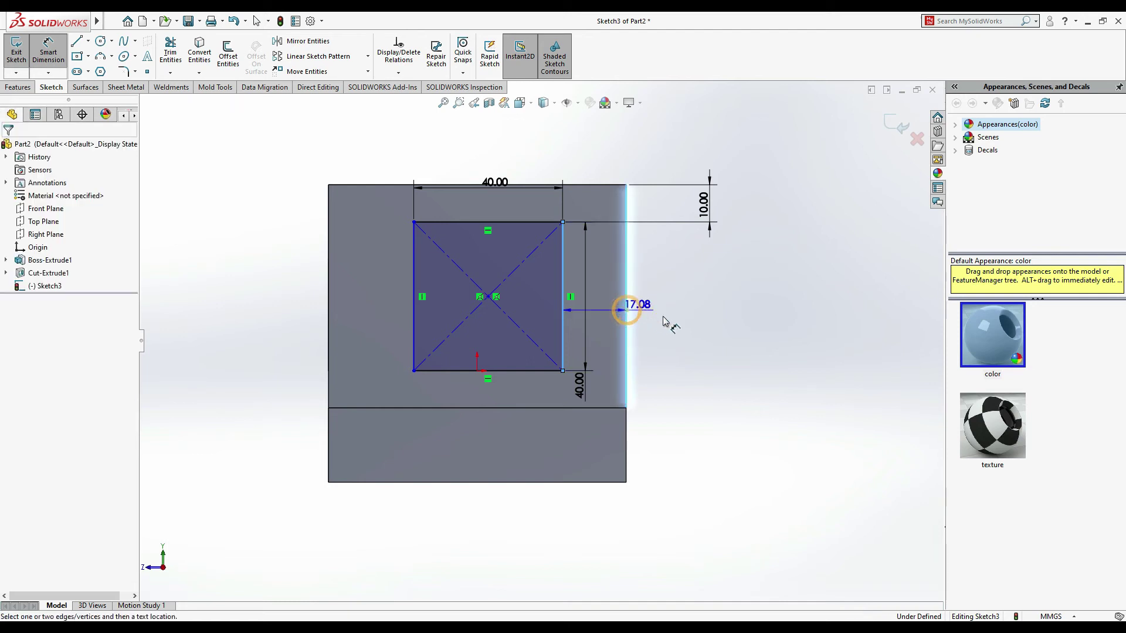
pyautogui.click(691, 332)
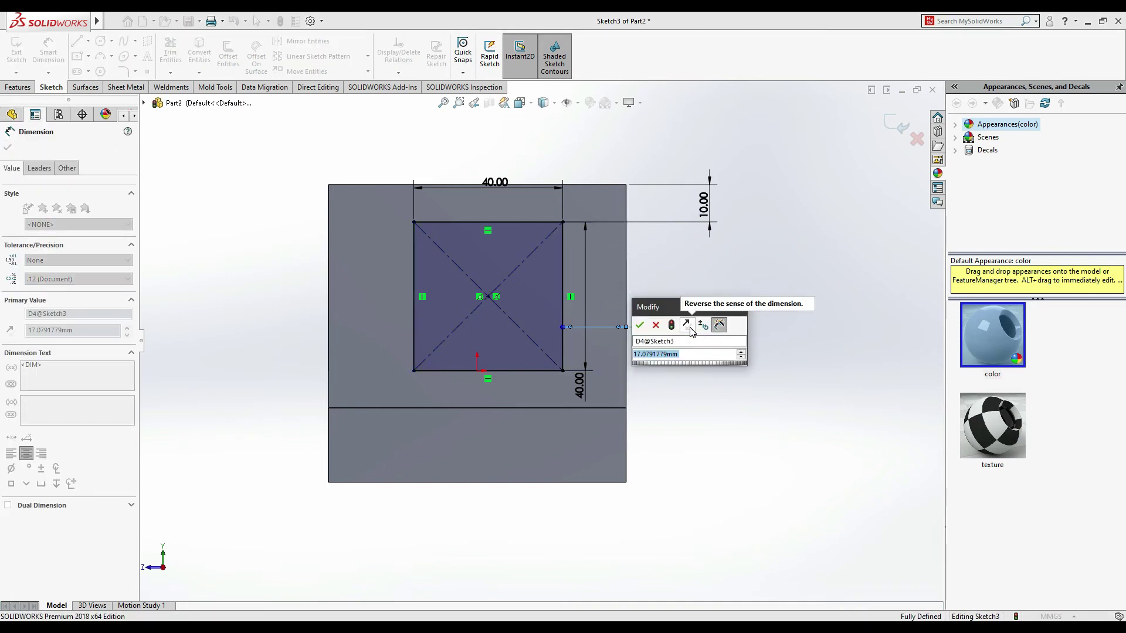
pyautogui.write('18')
pyautogui.press('Return')
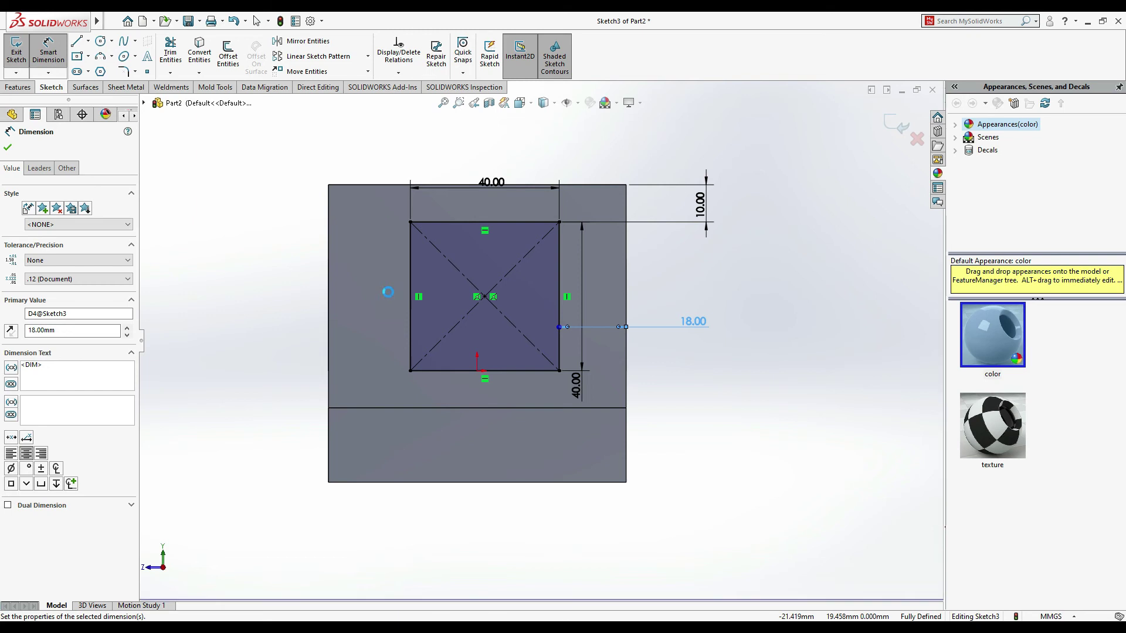
# Add a driven dimension between the square's left edge and the block's left edge
pyautogui.click(410, 306)
pyautogui.click(329, 306)
pyautogui.click(286, 325)
pyautogui.click(631, 318)
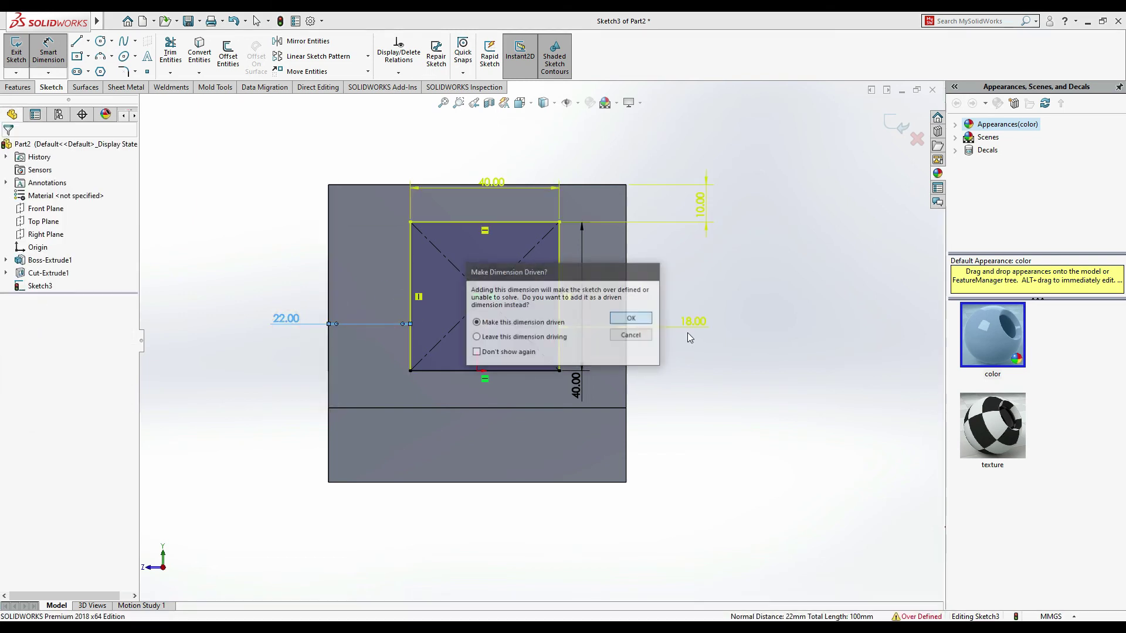
# Set the gap between the square's right edge and the block's right edge to 20 mm
pyautogui.doubleClick(692, 322)
pyautogui.write('20')
pyautogui.press('Return')
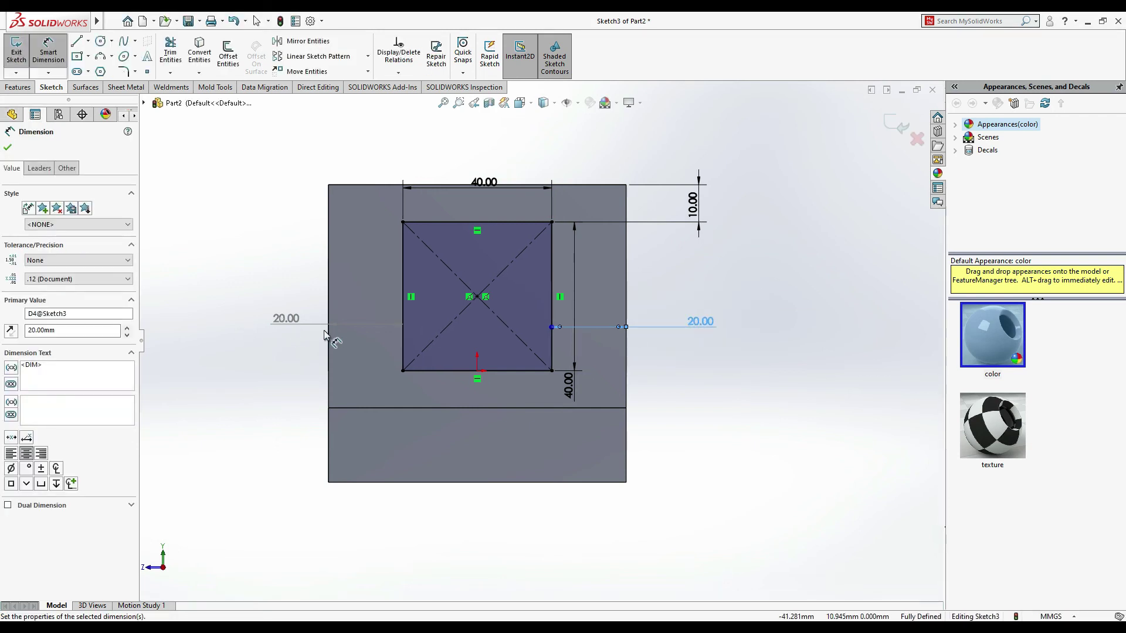
pyautogui.click(8, 149)
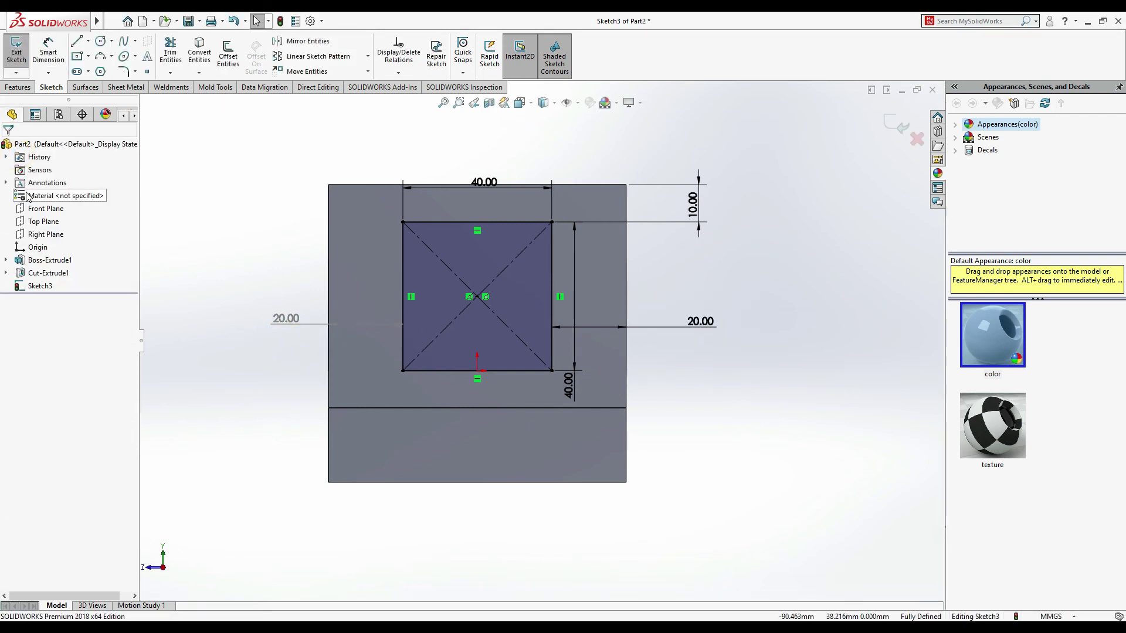
# Cut the square into the block with a Blind Extruded Cut 30 mm deep
pyautogui.hotkey('ctrl', '7')
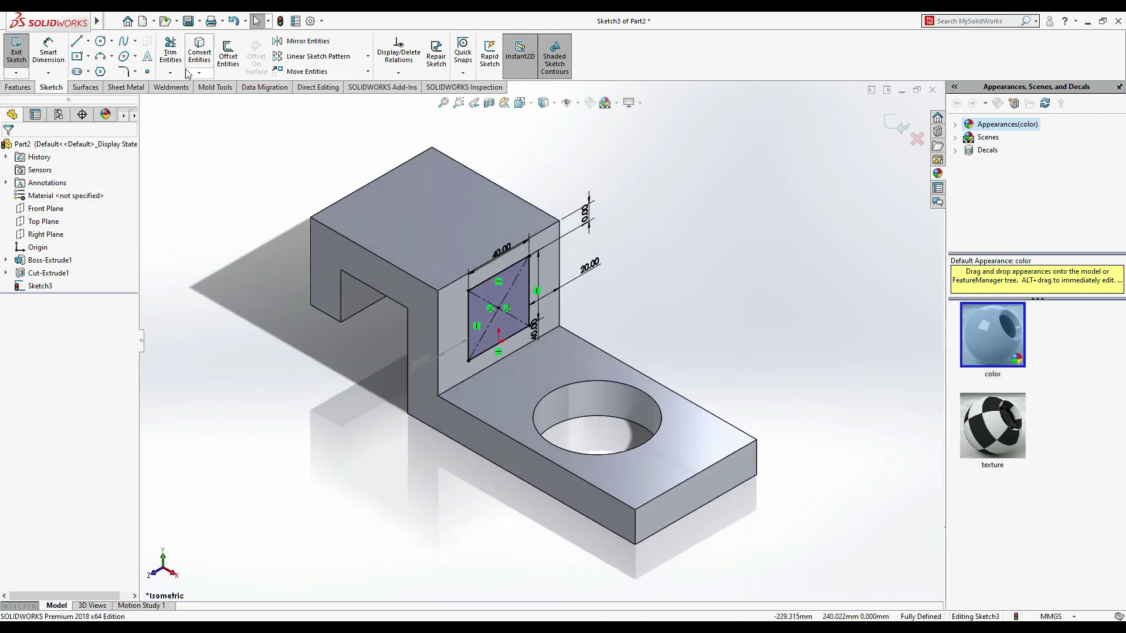
pyautogui.click(23, 87)
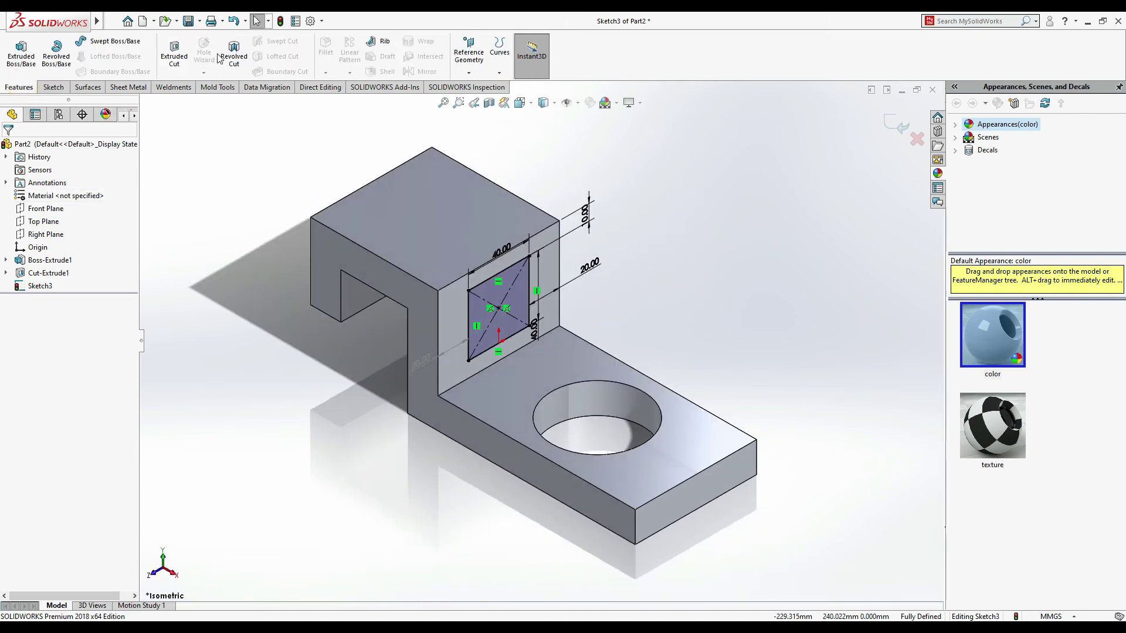
pyautogui.click(183, 57)
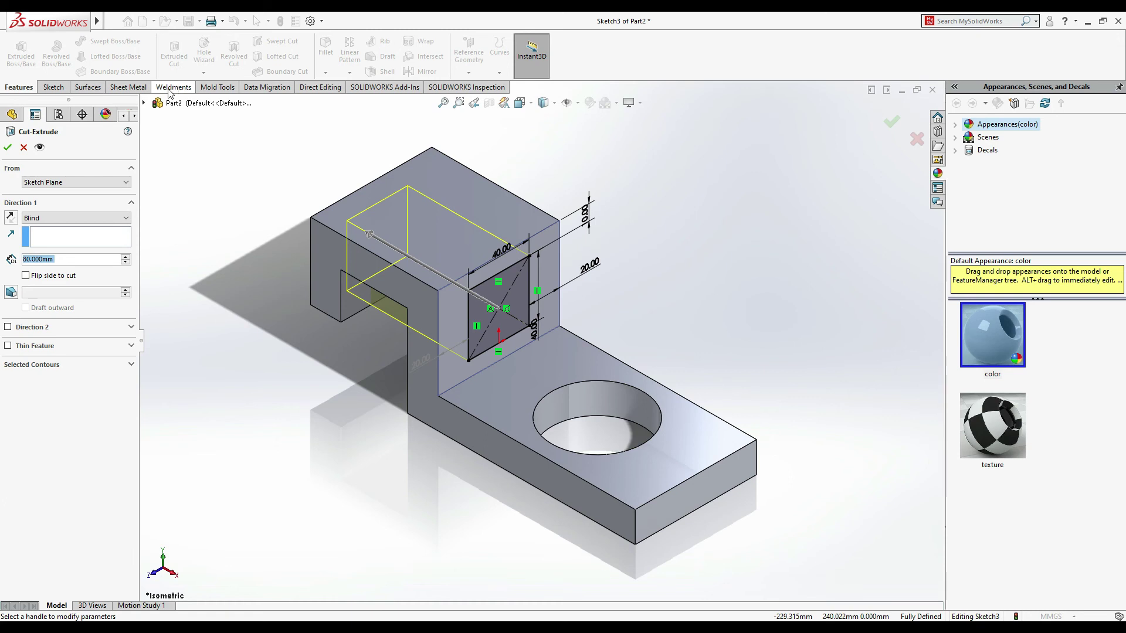
pyautogui.click(86, 218)
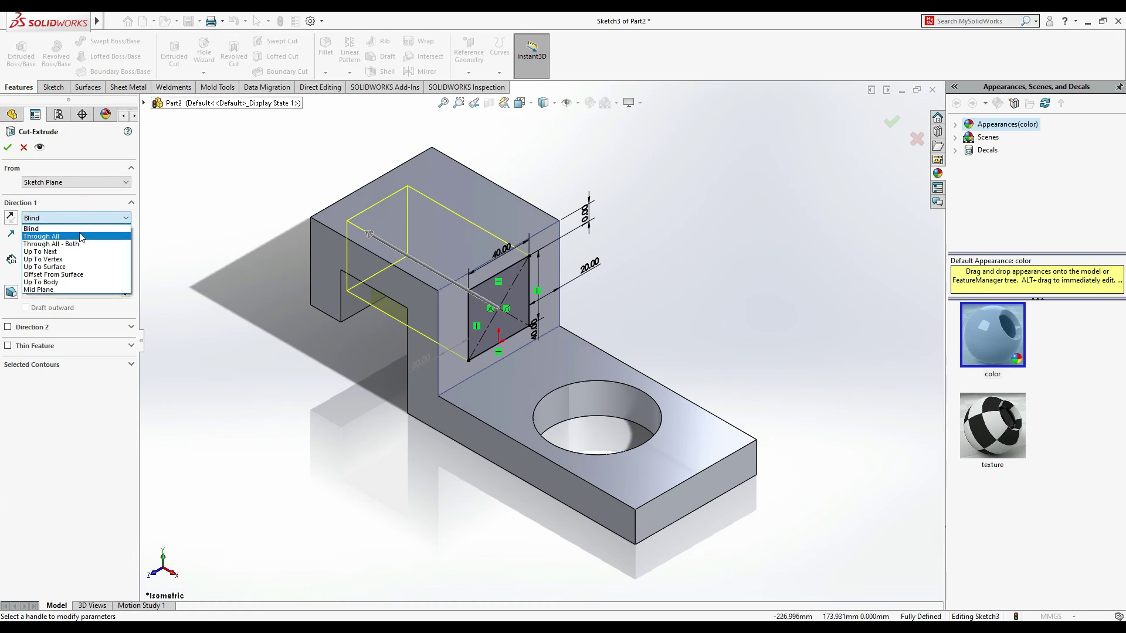
pyautogui.click(75, 230)
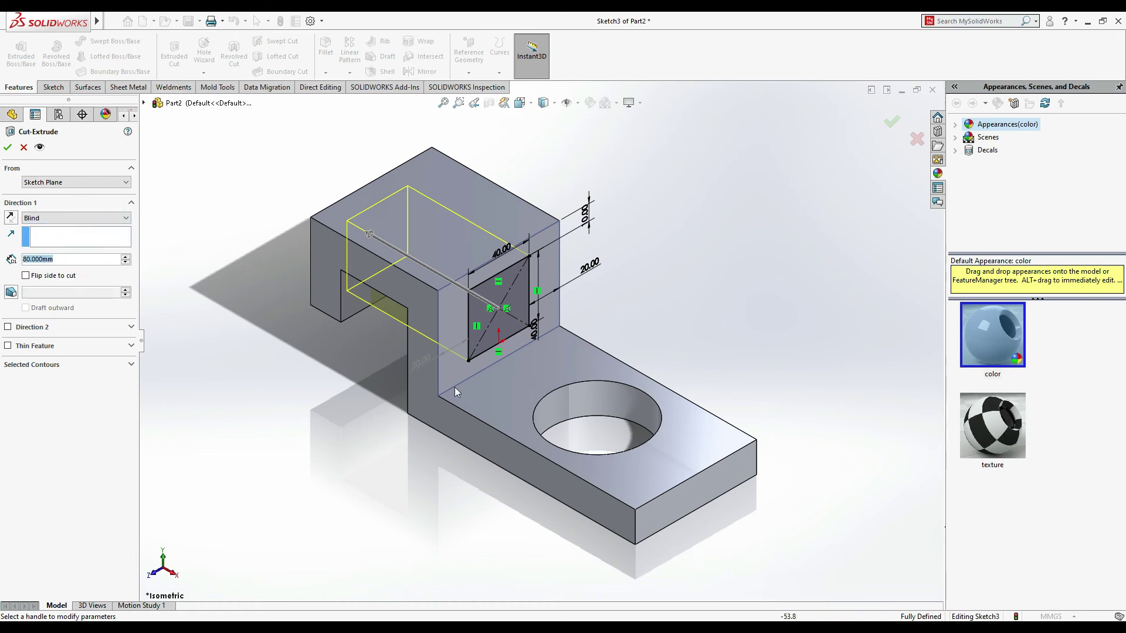
pyautogui.write('30')
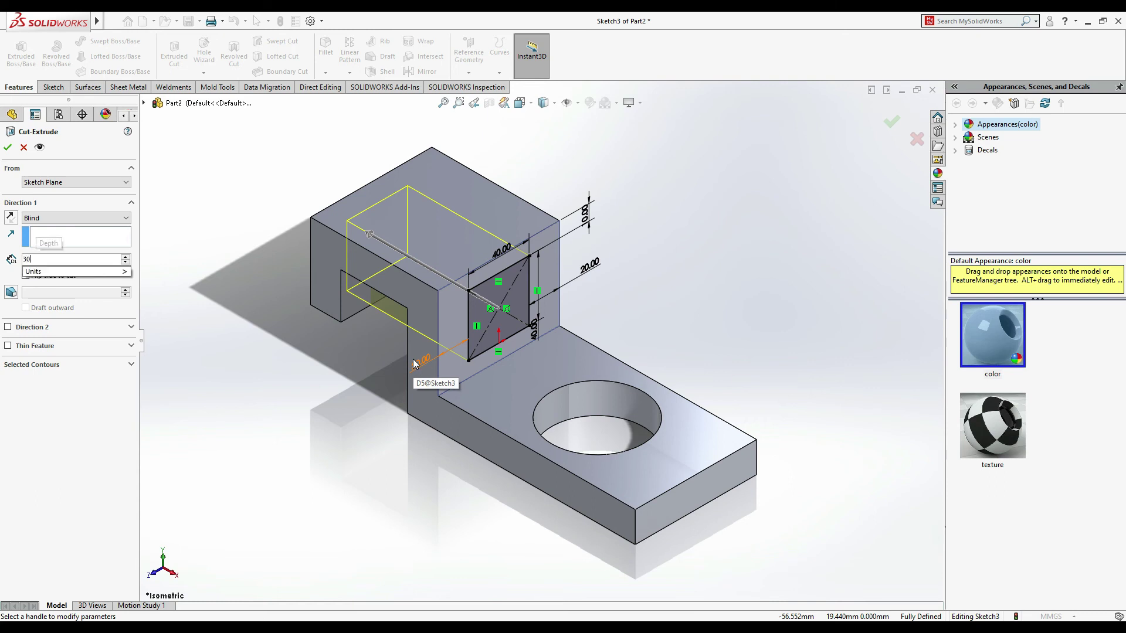
pyautogui.press('Return')
pyautogui.click(8, 149)
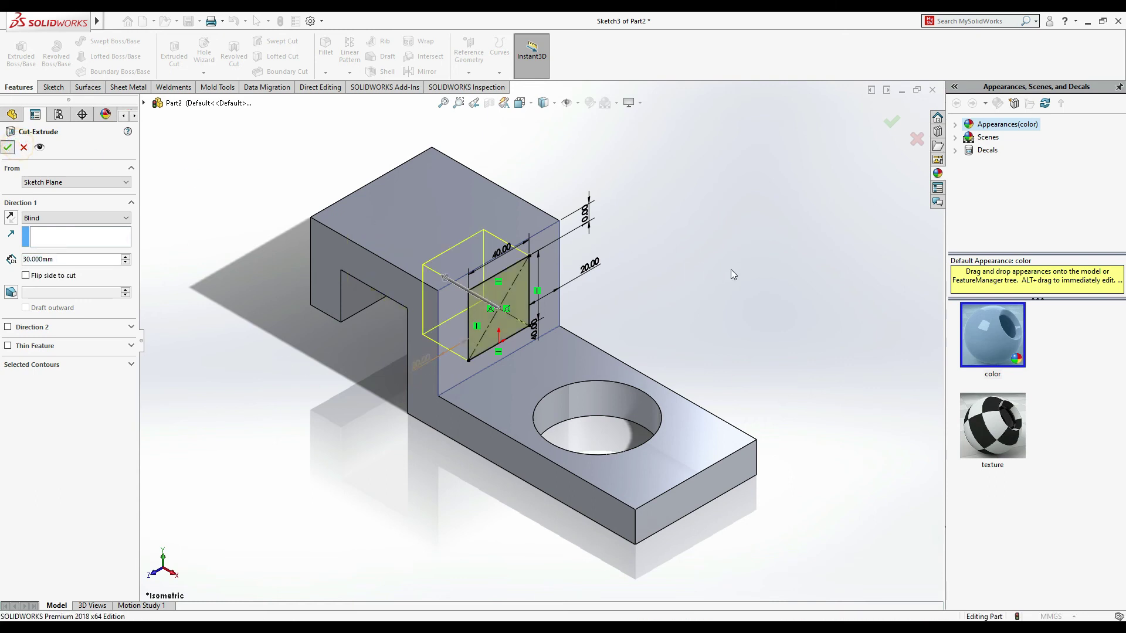
# Inspect the square cut from below the block and edit its Blind depth to 20 mm
pyautogui.moveTo(711, 308)
pyautogui.mouseDown(button='middle')
pyautogui.moveTo(737, 222)
pyautogui.moveTo(784, 188)
pyautogui.mouseUp(button='middle')
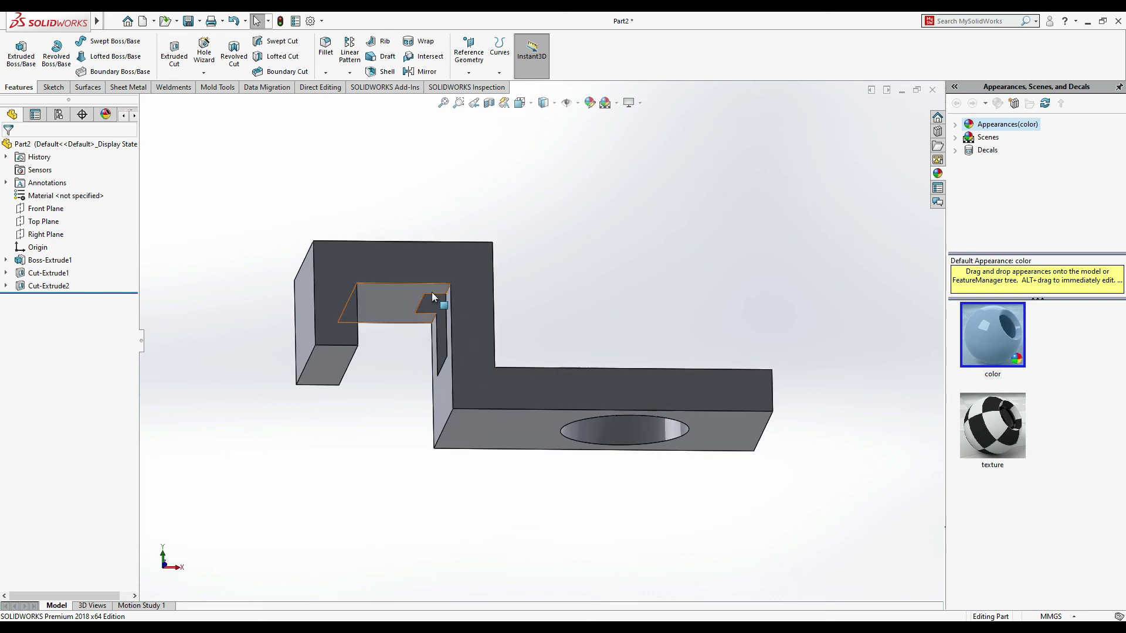
pyautogui.scroll(-5, 446, 297)
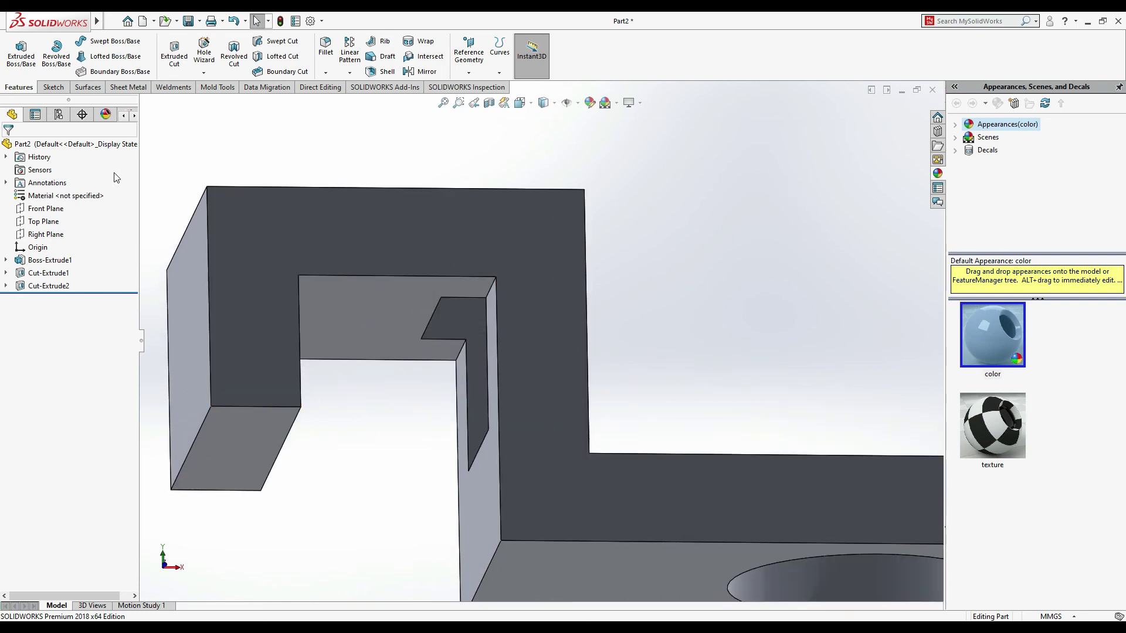
pyautogui.click(60, 286)
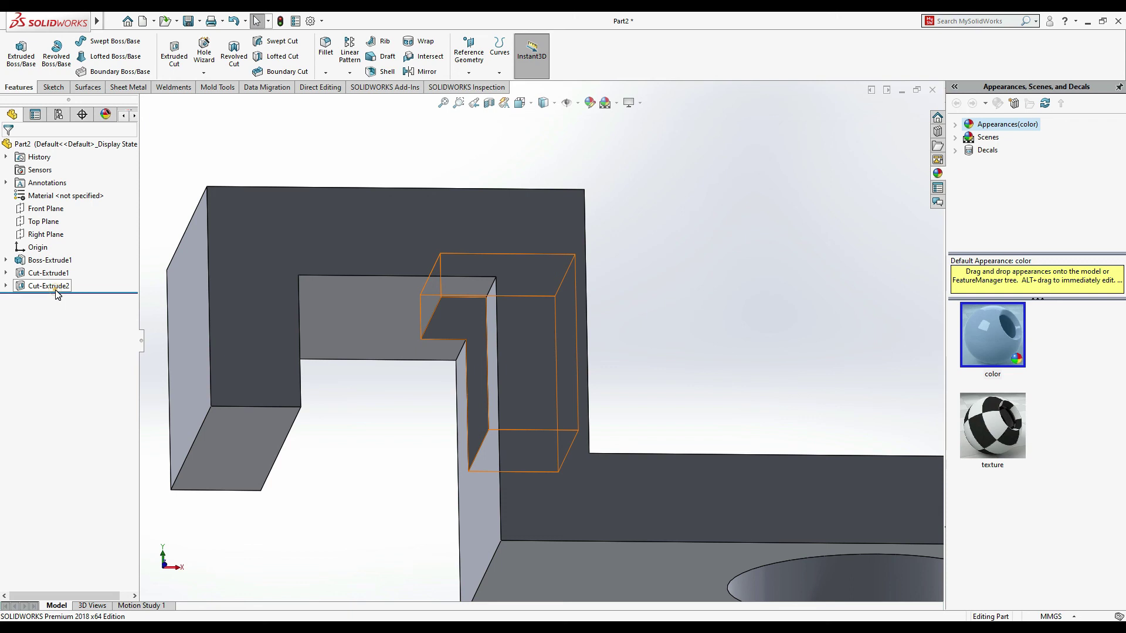
pyautogui.click(73, 260)
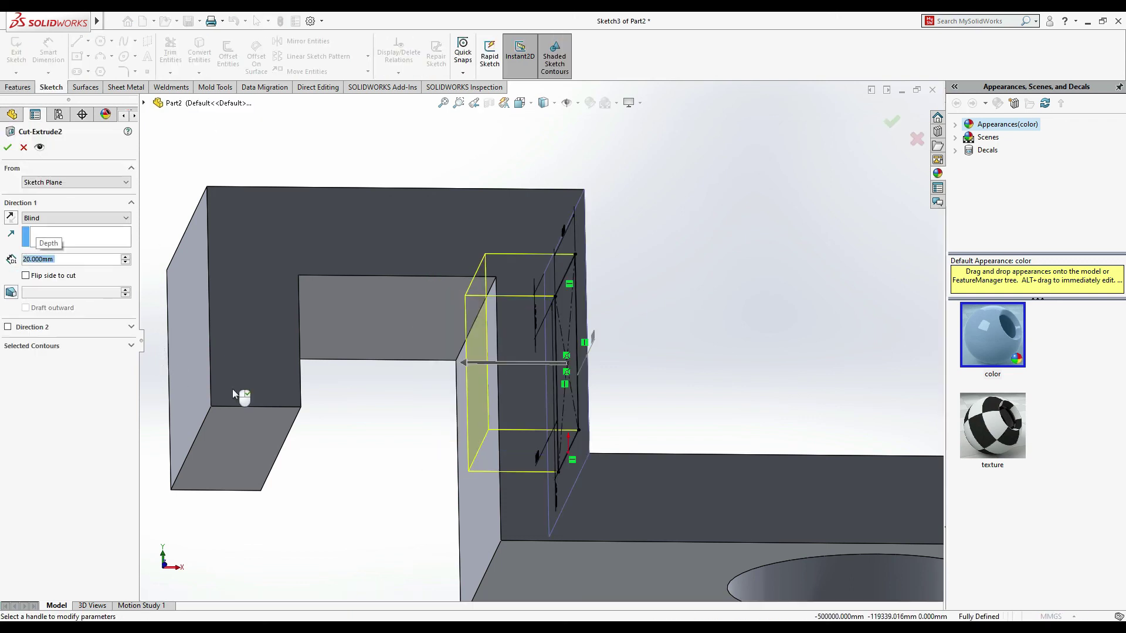
pyautogui.moveTo(757, 284); pyautogui.dragTo(786, 281, button='middle')
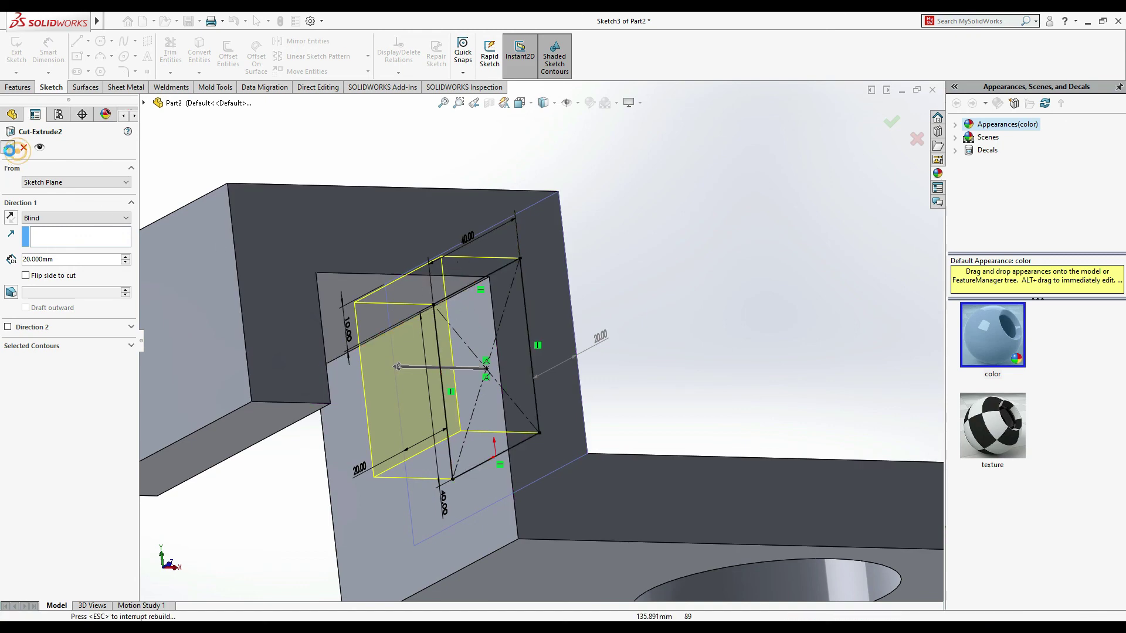
pyautogui.click(8, 147)
# Review the finished bracket in isometric view and compare it with the Task 5 drawing in the PDF
pyautogui.moveTo(640, 258); pyautogui.dragTo(537, 335, button='middle')
pyautogui.hotkey('ctrl', '7')
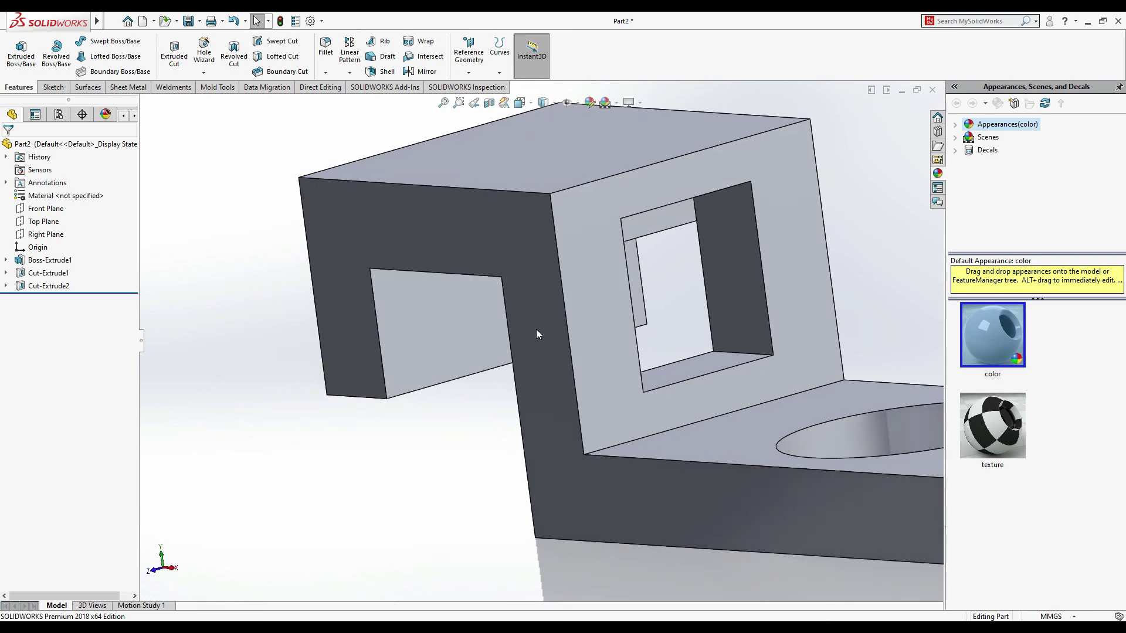
pyautogui.click(734, 244)
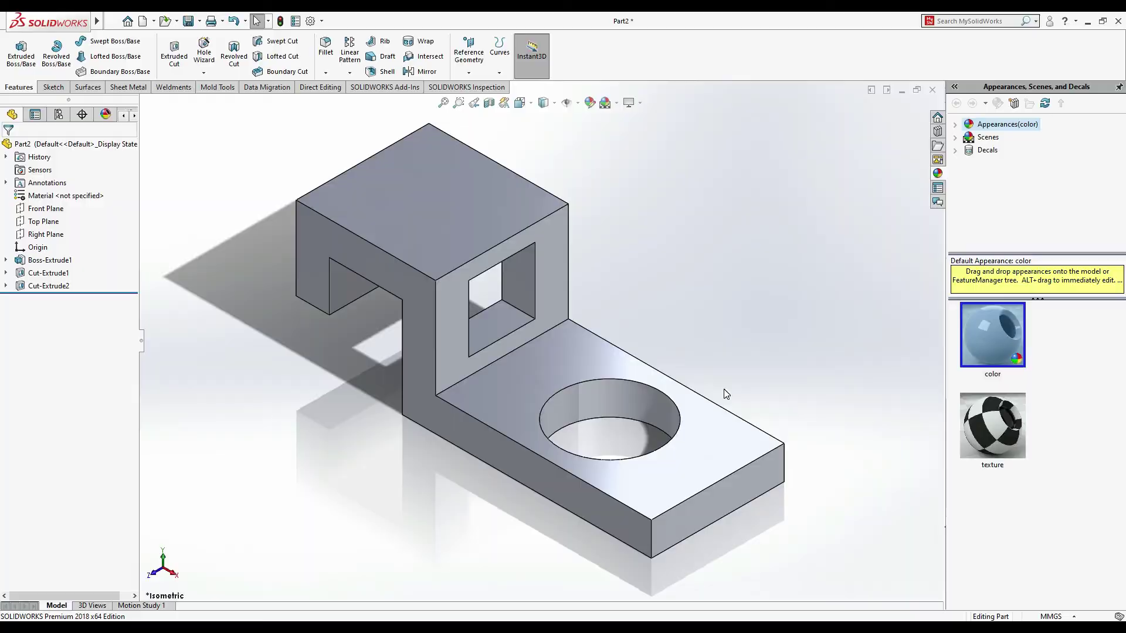
pyautogui.hotkey('alt', 'Tab')
pyautogui.hotkey('alt', 'Tab')
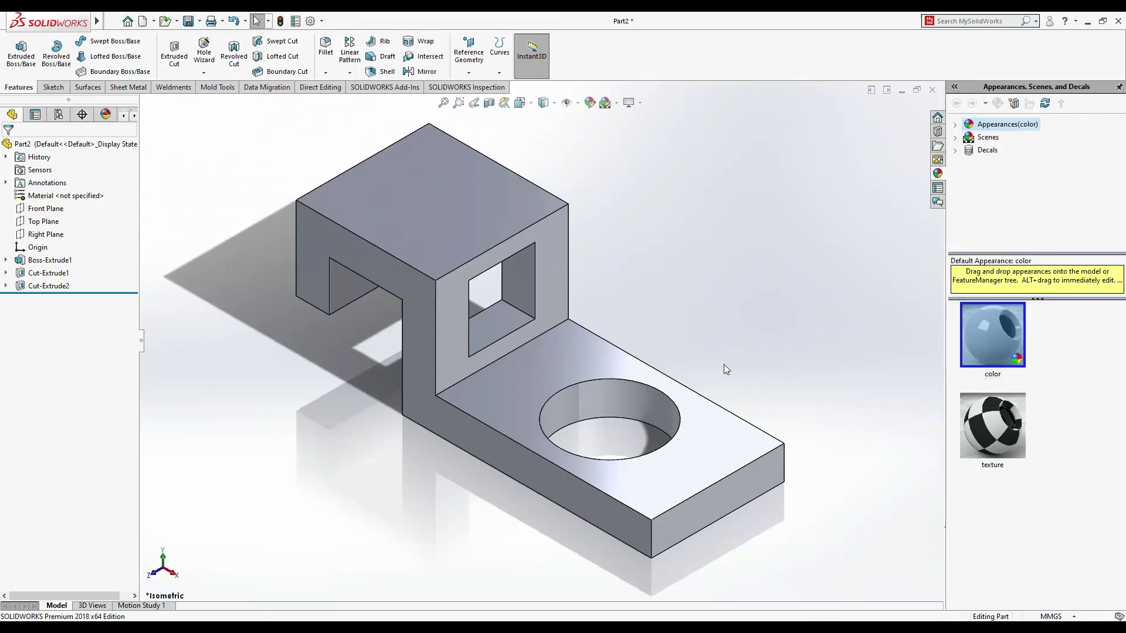